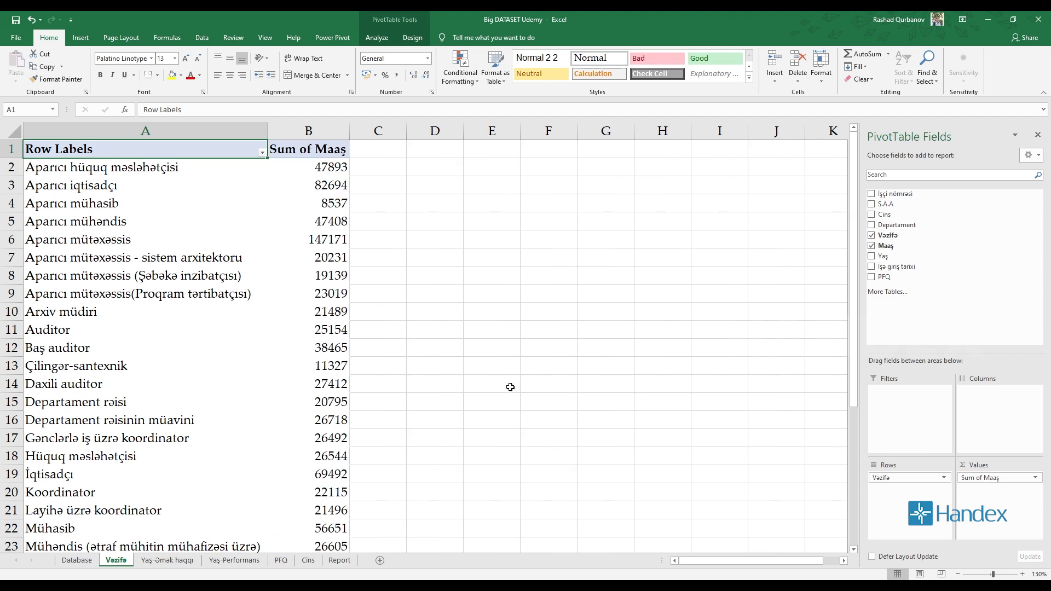
Insert a clustered bar PivotChart from the salary-by-position pivot table on the Vəzifə sheet.
scroll(254, 286, down, 6)
scroll(254, 286, up, 6)
click(81, 37)
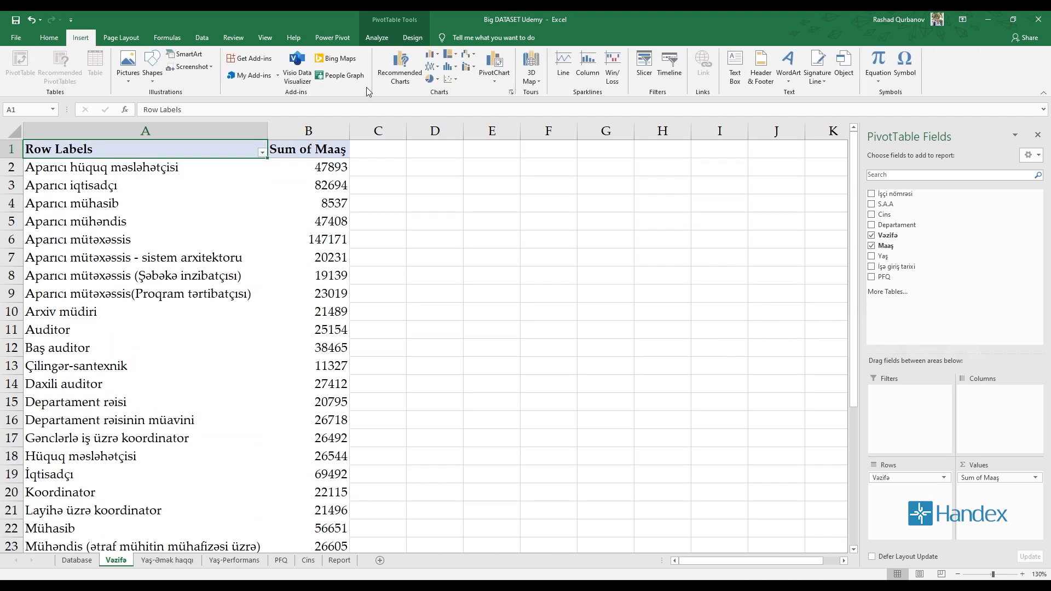
click(400, 69)
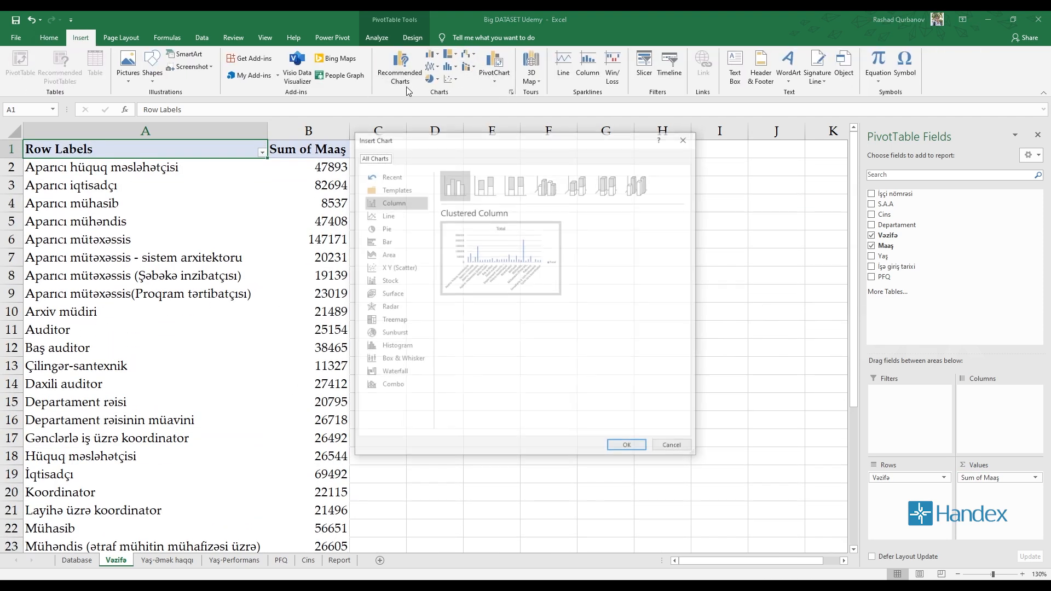
click(385, 241)
mouse_move(511, 246)
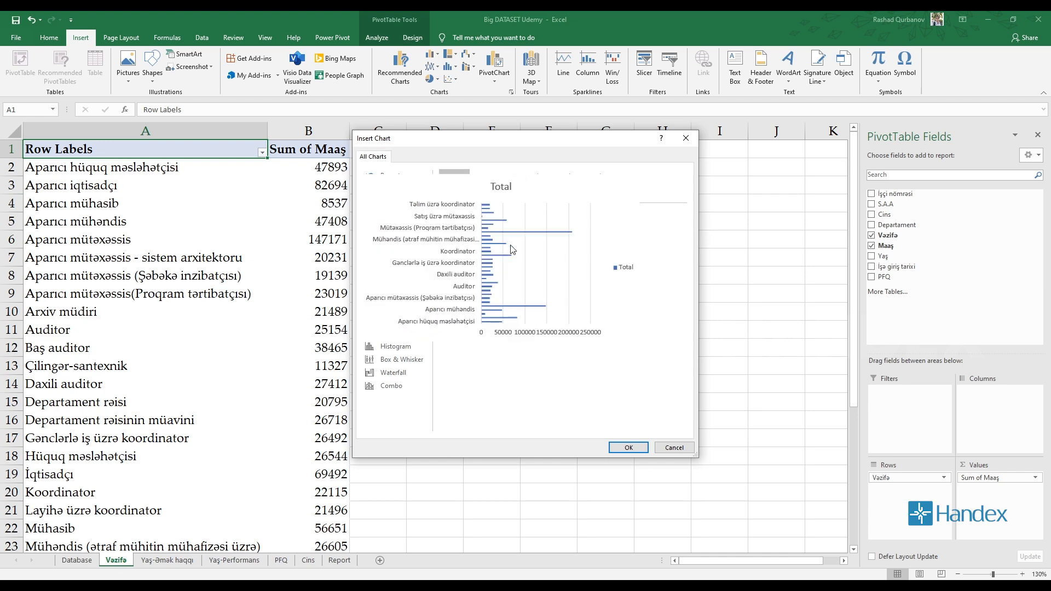
click(624, 448)
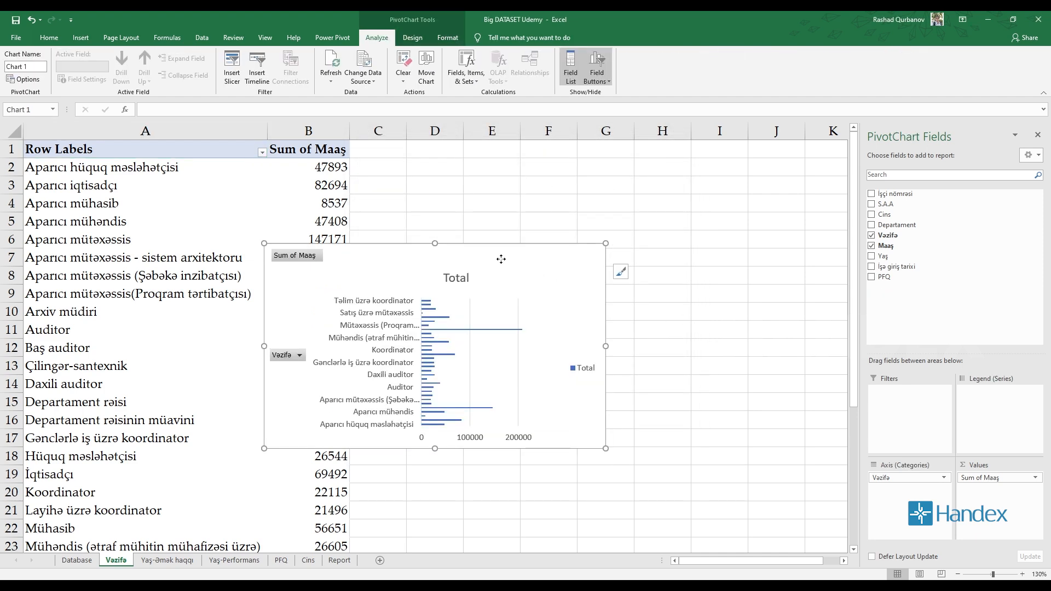
Move the bar chart beside the pivot table, hide the field list, and enlarge the chart to about column M and row 17.
drag(501, 258, 615, 171)
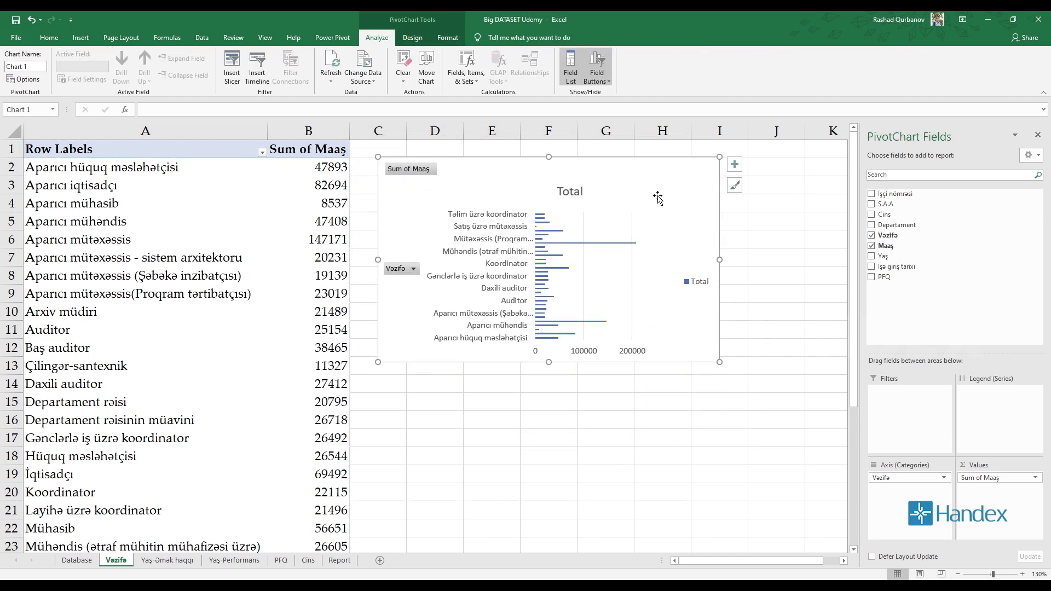
click(1038, 134)
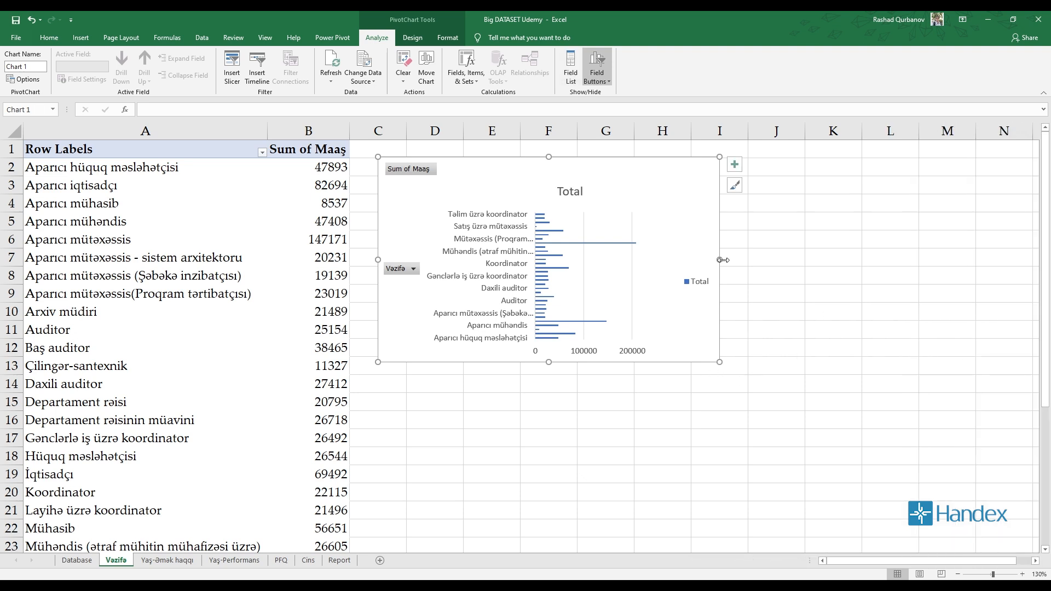
drag(723, 260, 985, 260)
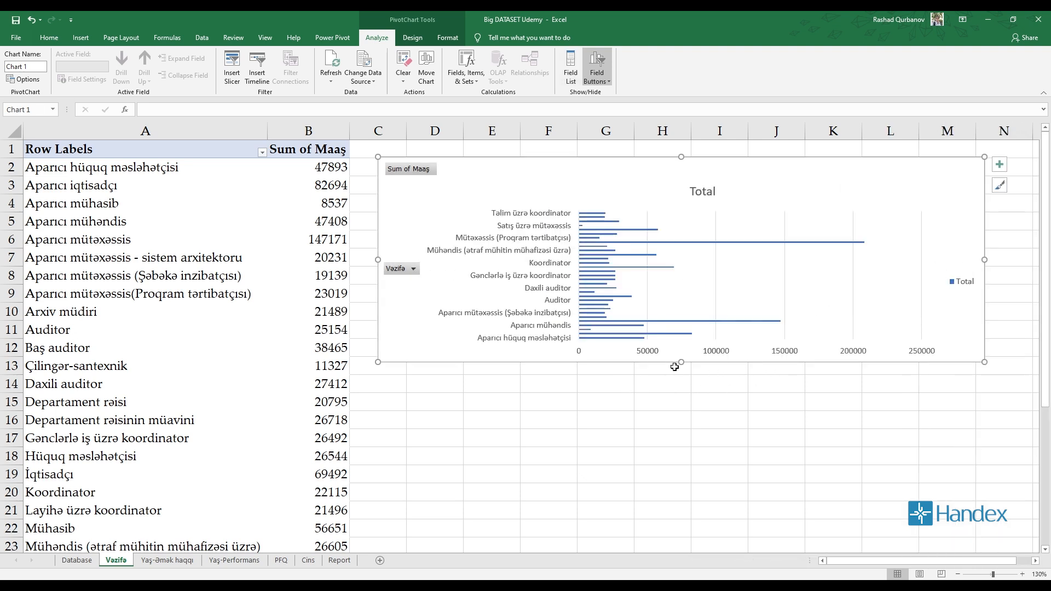
drag(682, 362, 681, 447)
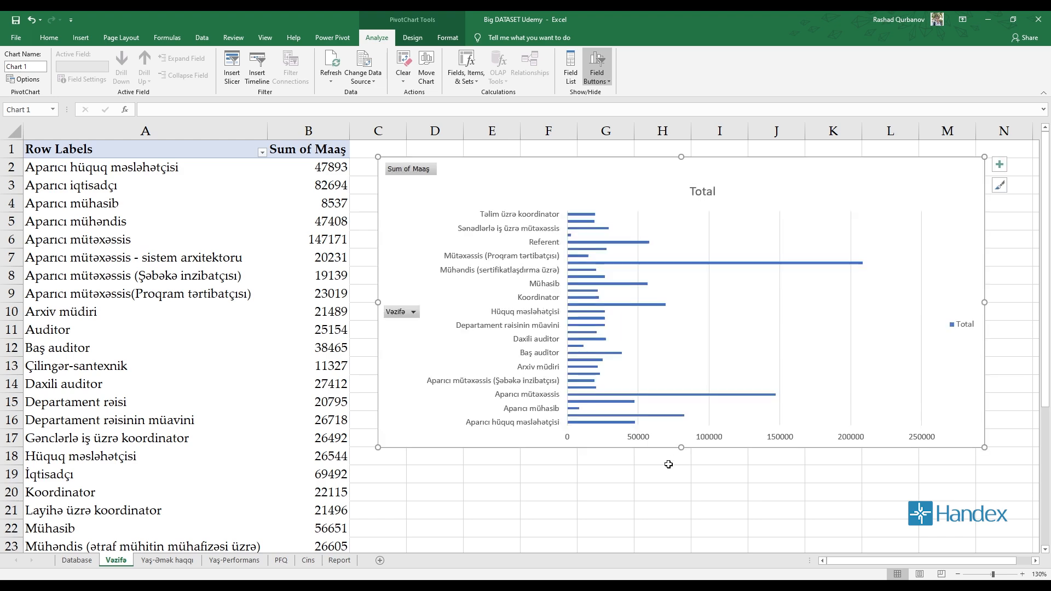
click(590, 285)
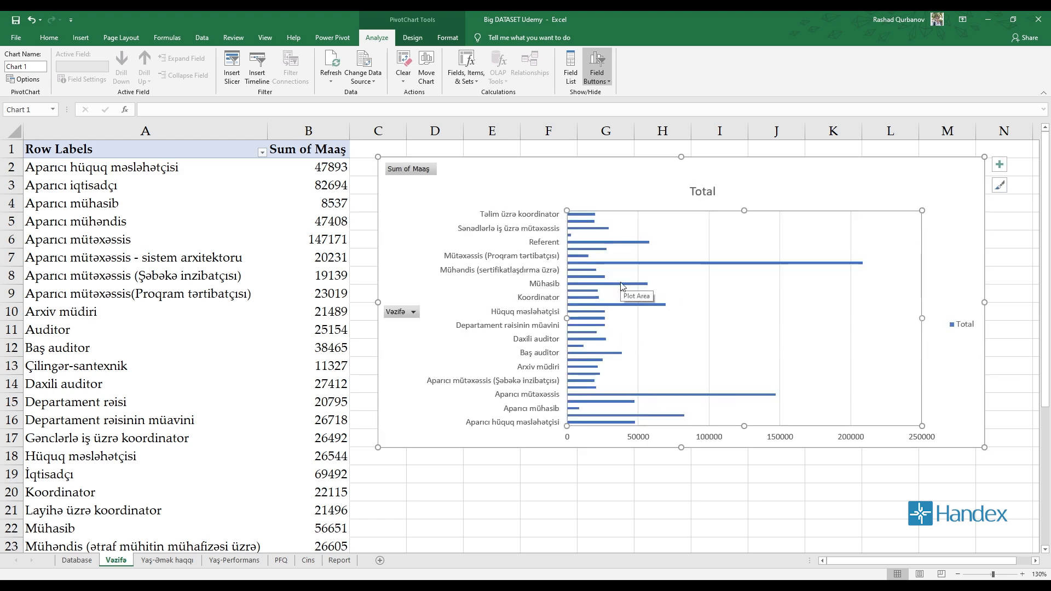
scroll(557, 327, down, 4)
scroll(557, 327, up, 4)
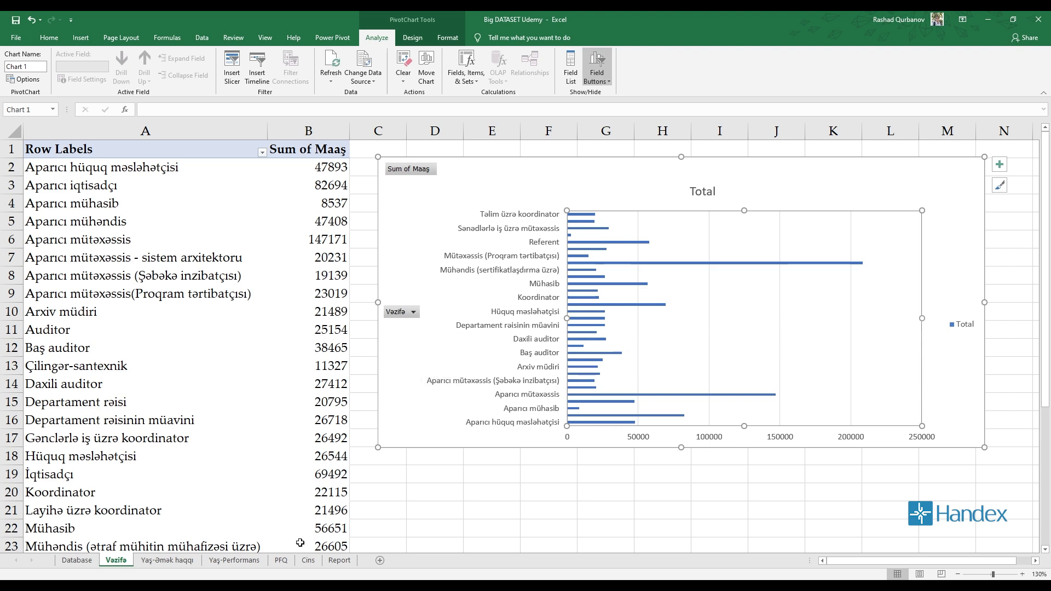
Review the charts on the Yaş-Əmək haqqı, Yaş-Performans, PFQ and Cins sheets.
click(175, 562)
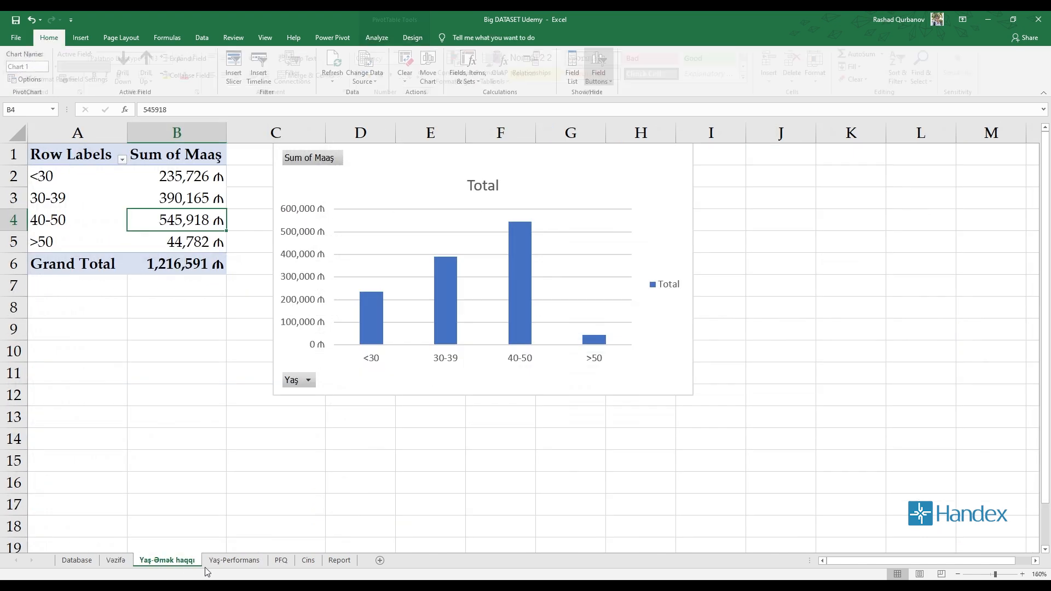
click(230, 563)
click(282, 561)
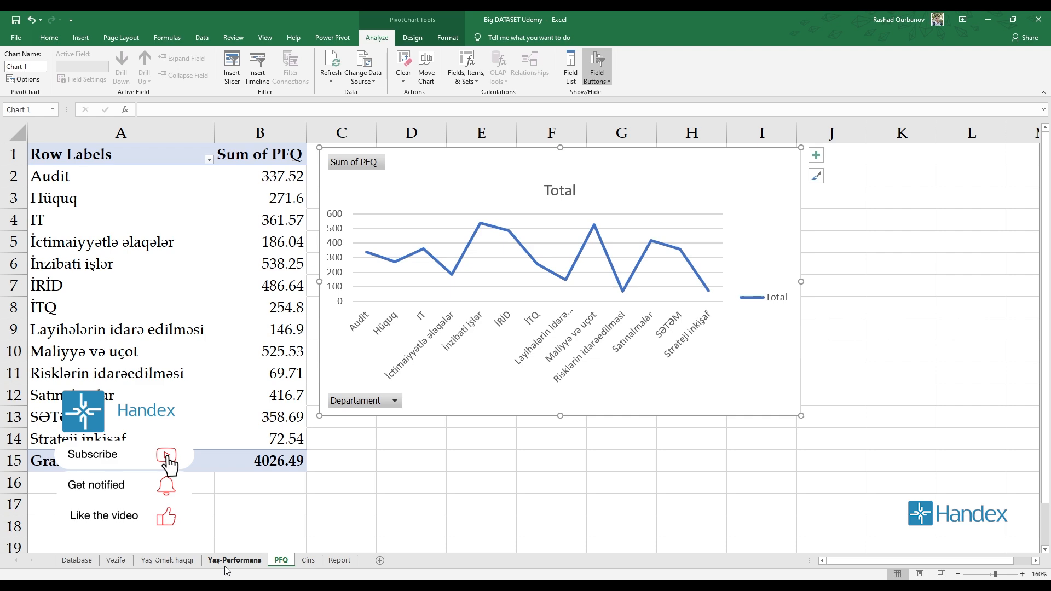
click(305, 566)
click(281, 560)
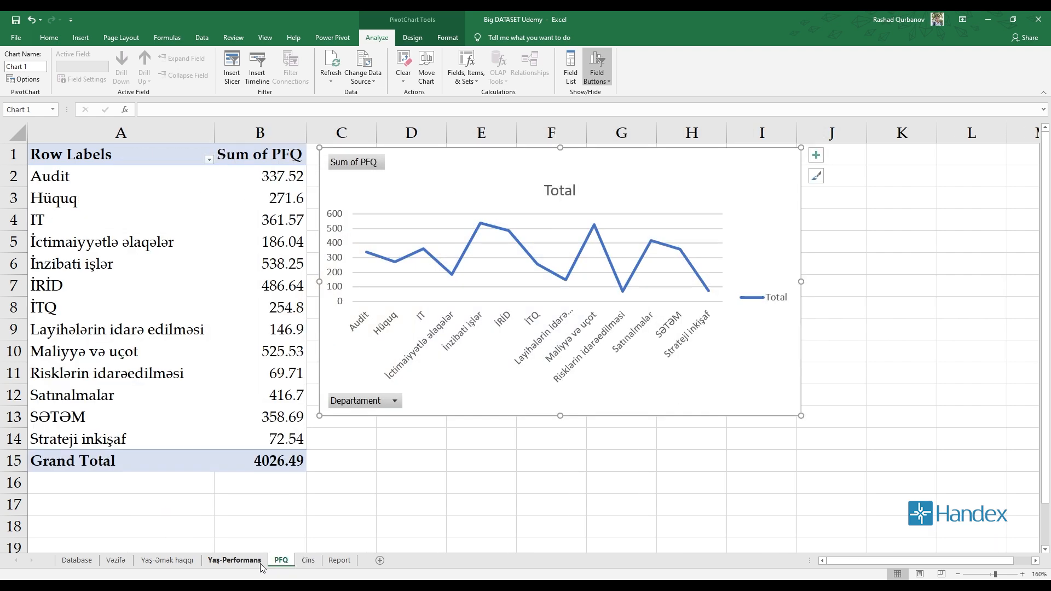
Duplicate the Cins sheet directly after itself and rename the original sheet Cins-Əmək haqqı.
click(316, 565)
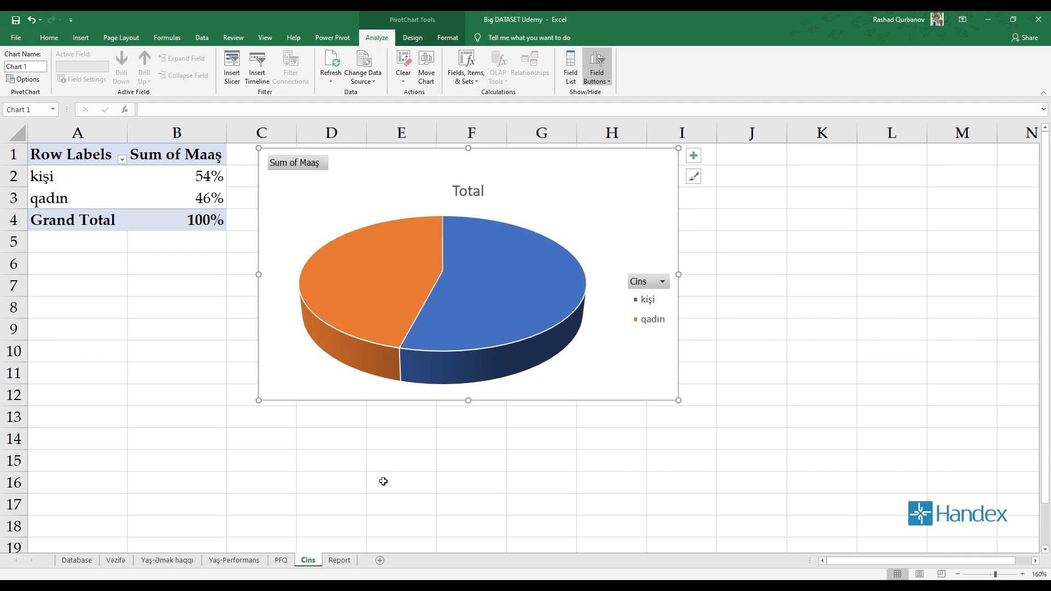
drag(323, 560, 331, 561)
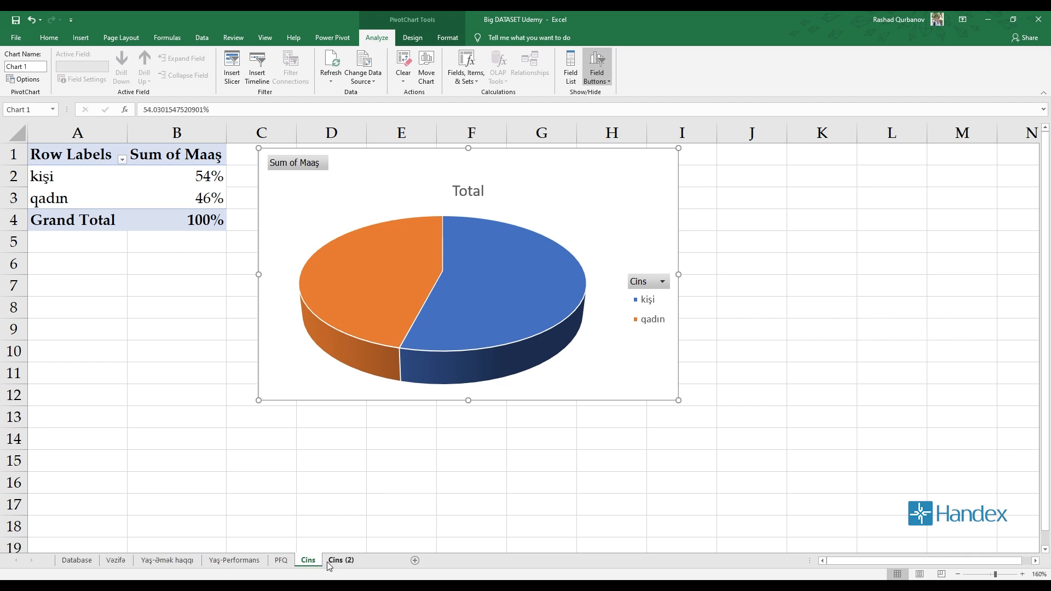
click(305, 564)
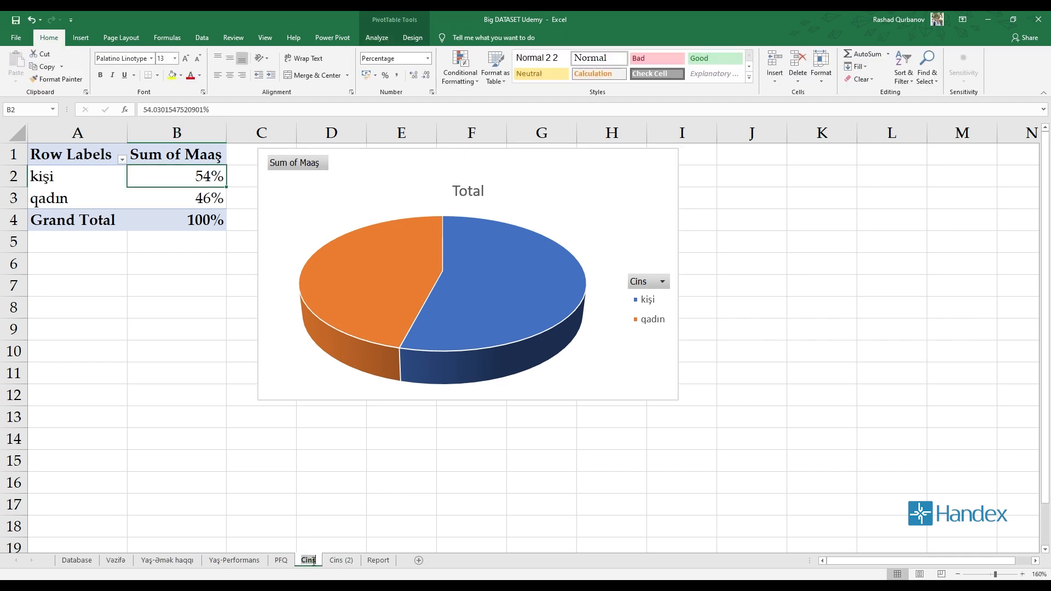
text(-)
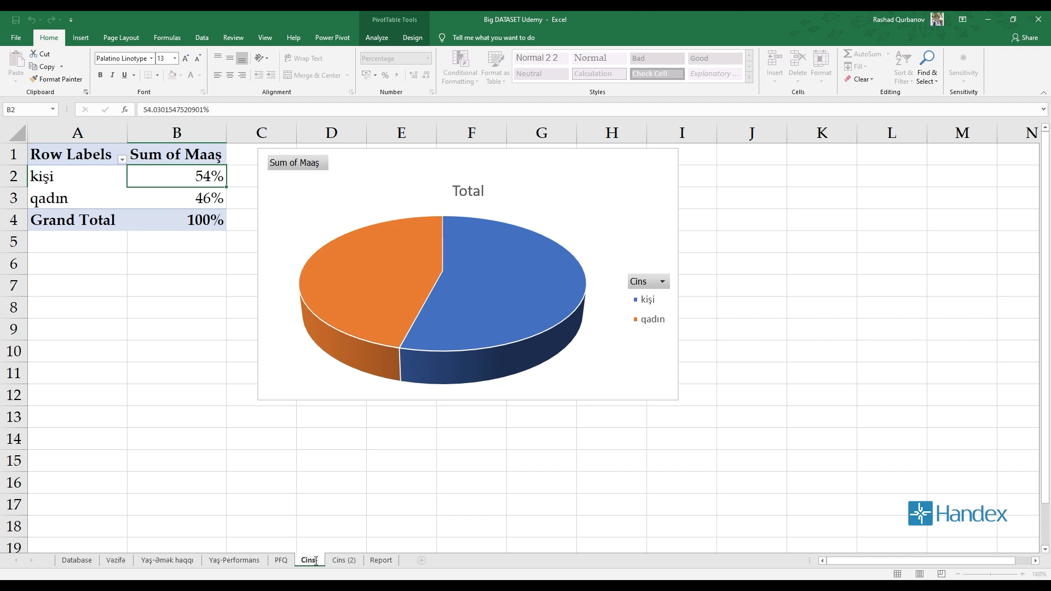
text(Ü)
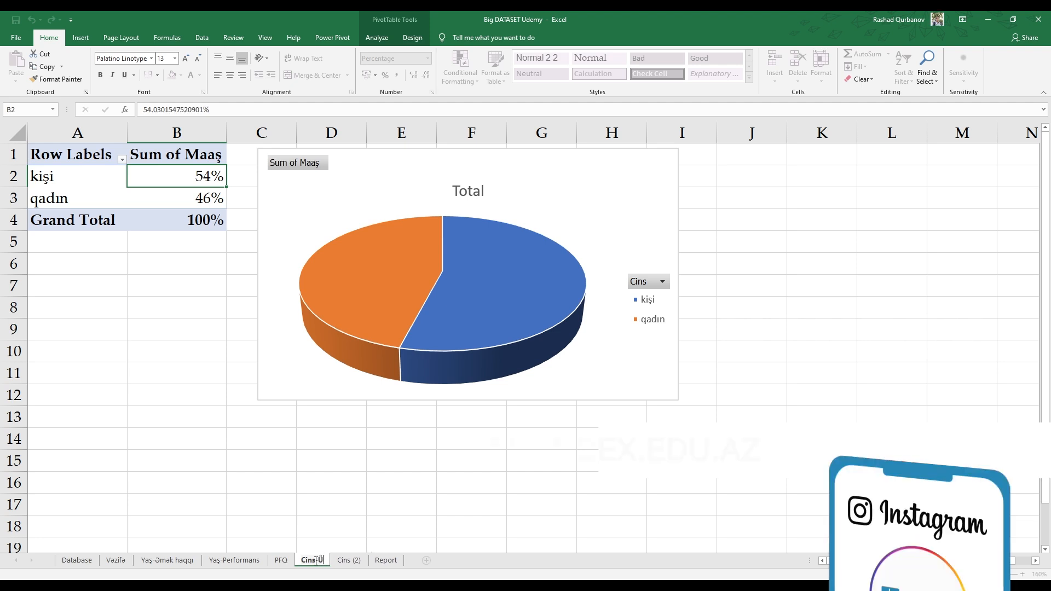
key(BackSpace)
text(Əmək haqqı)
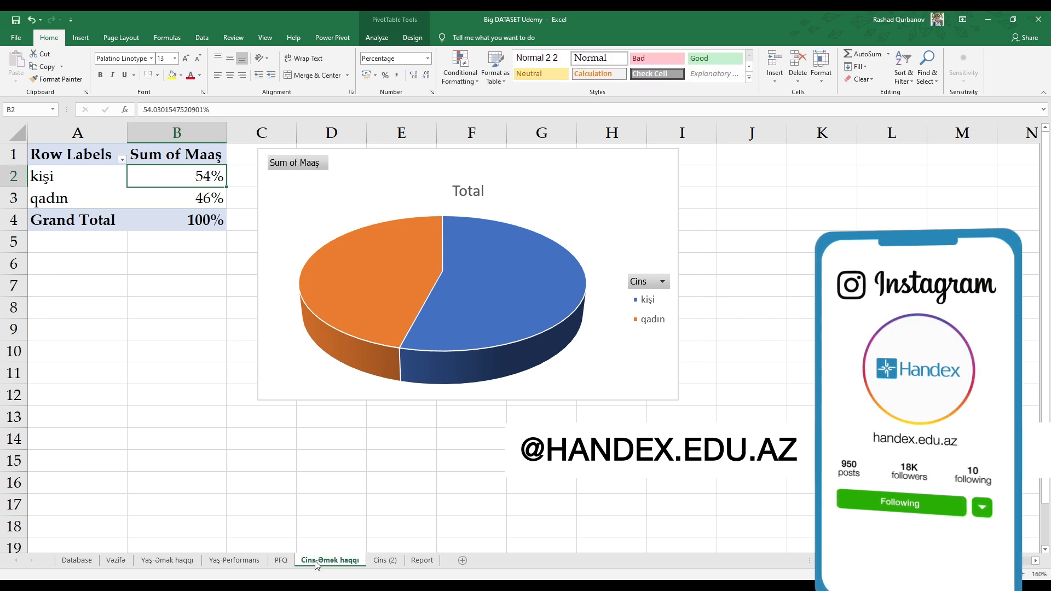
Rename the duplicated sheet Cins (2) as Cins-Performans.
double_click(385, 560)
text(Cin)
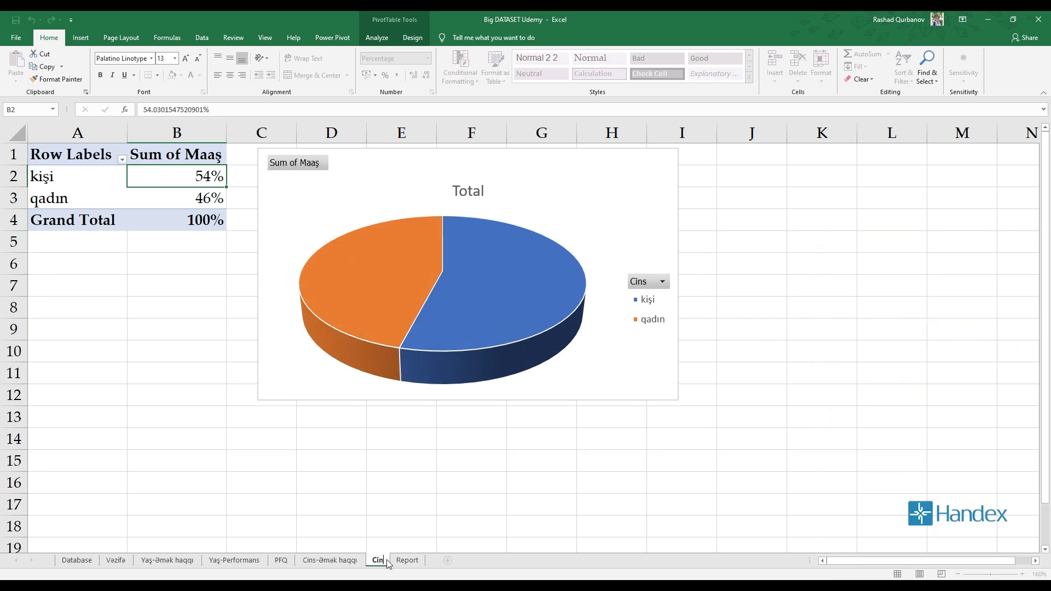
text(s-Performan)
key(Return)
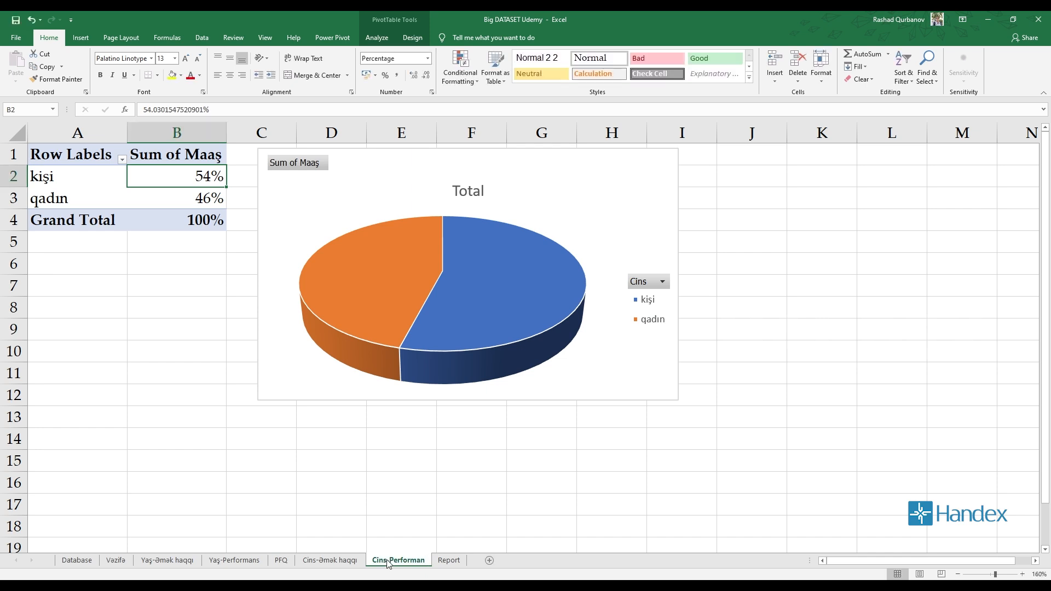
double_click(426, 564)
click(427, 565)
text(s)
key(Return)
Show the field list on Cins-Performans and replace Sum of Maaş with the PFQ field in the pivot table's values.
click(377, 36)
click(772, 68)
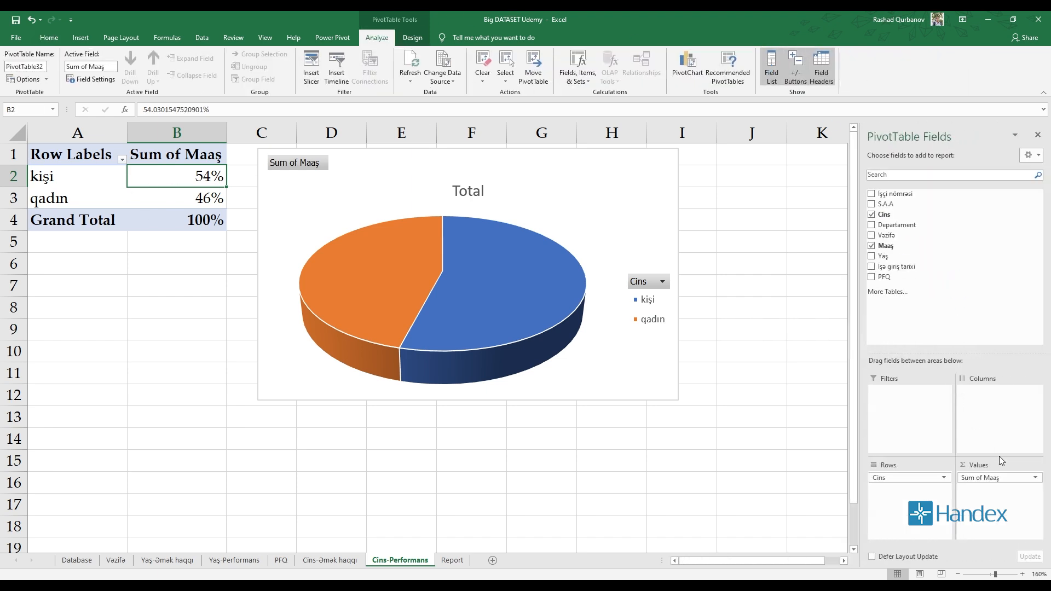
click(872, 277)
drag(993, 478, 1013, 254)
Show the pivot table's PFQ values as % of Column Total.
right_click(203, 185)
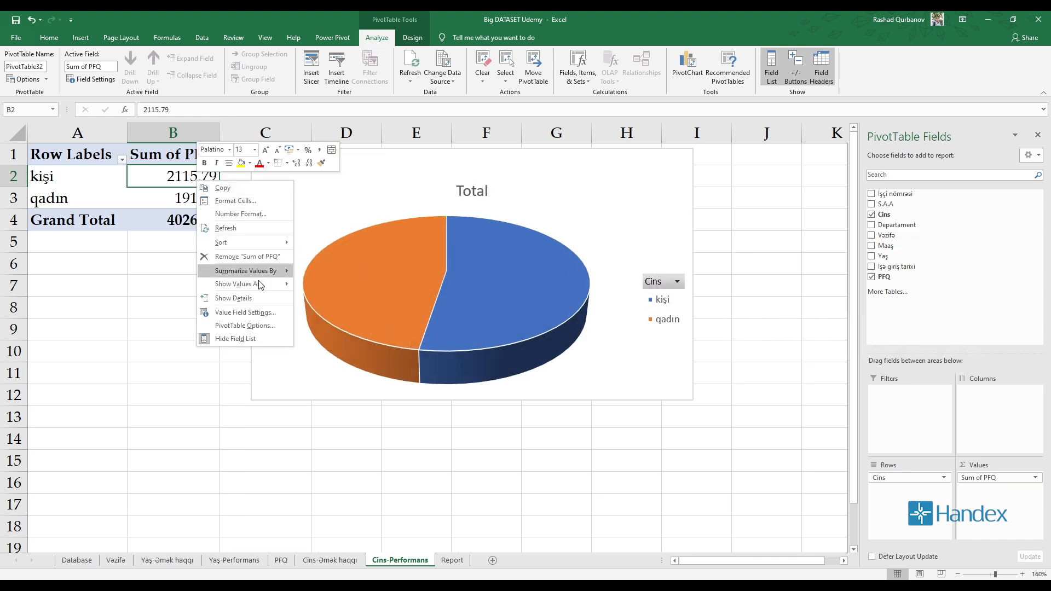
mouse_move(262, 284)
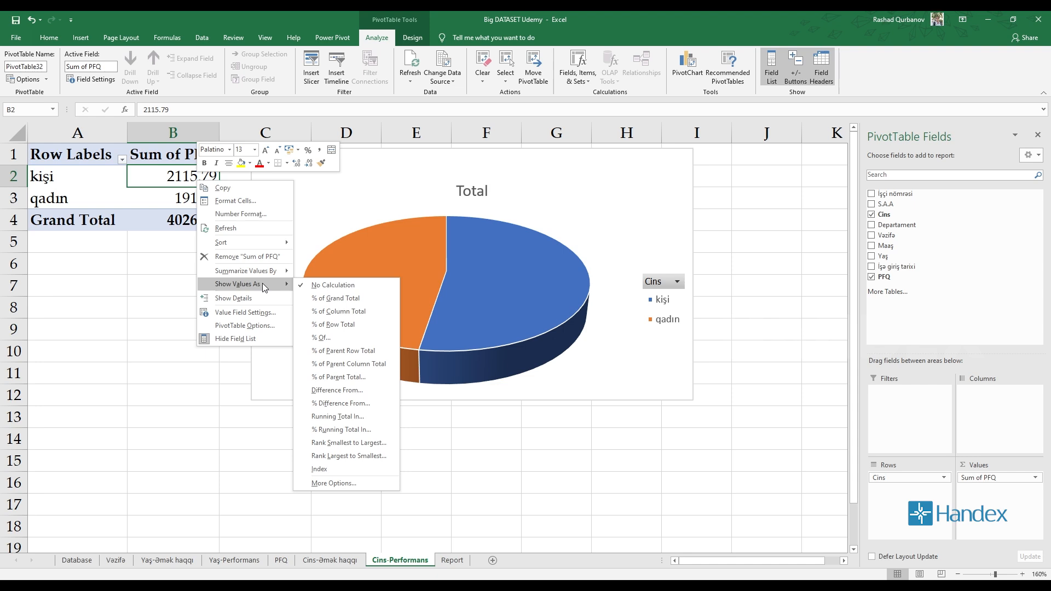
click(337, 311)
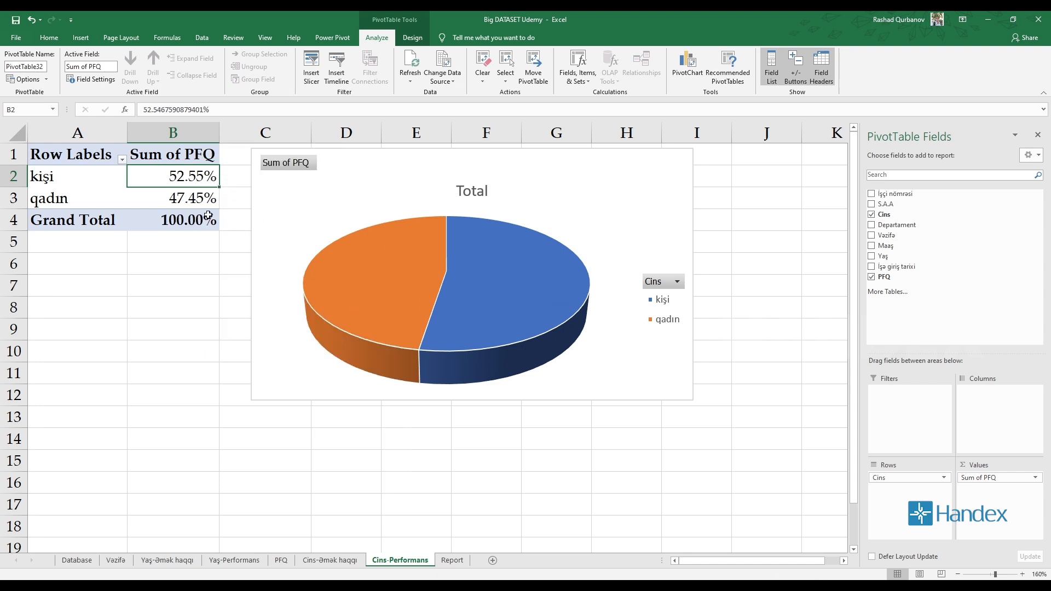
key(ctrl+z)
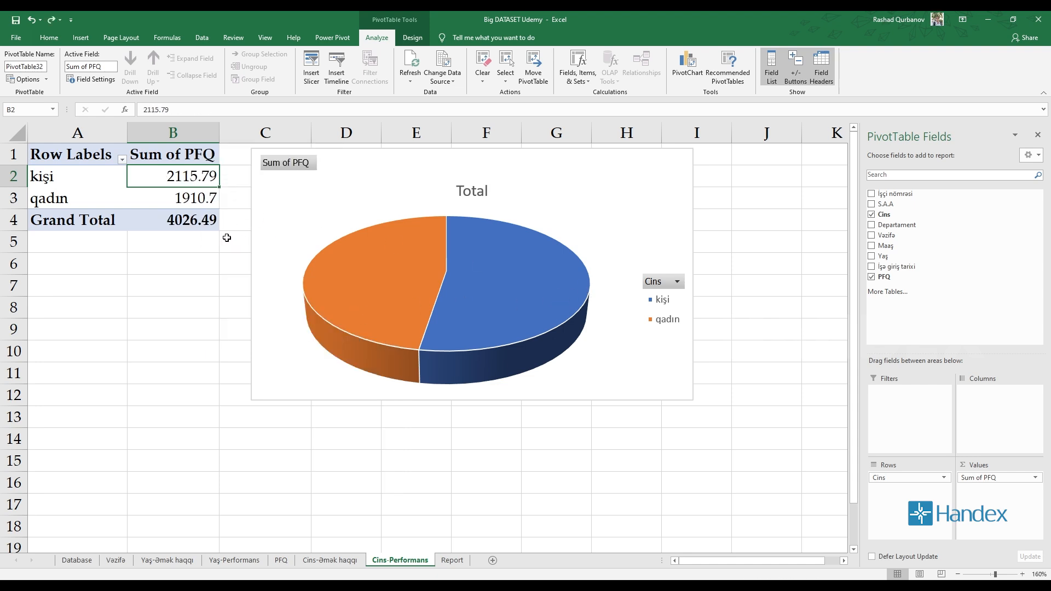
key(ctrl+y)
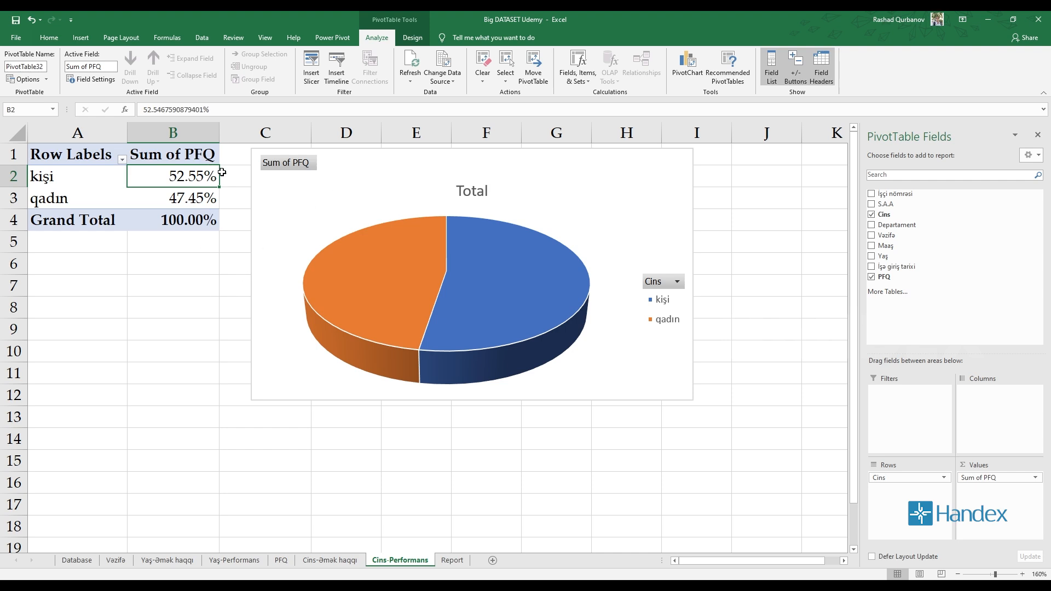
Examine the free space below the Ümumi analiz heading on the Report sheet and the chart on the Vəzifə sheet.
click(452, 560)
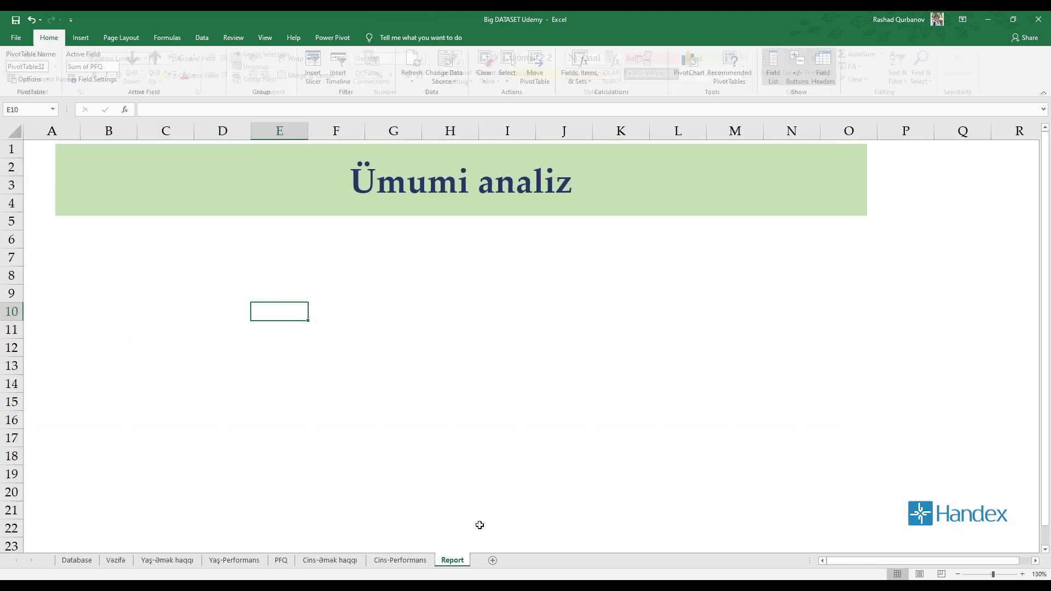
scroll(235, 318, down, 6)
scroll(279, 324, up, 6)
scroll(306, 315, down, 8)
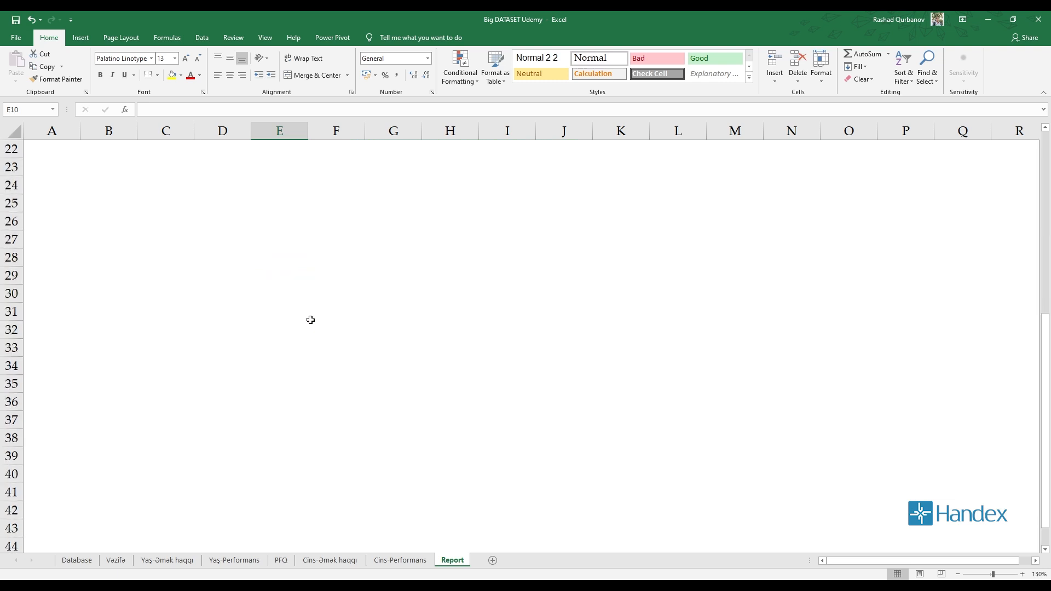
scroll(405, 328, up, 7)
scroll(104, 341, up, 2)
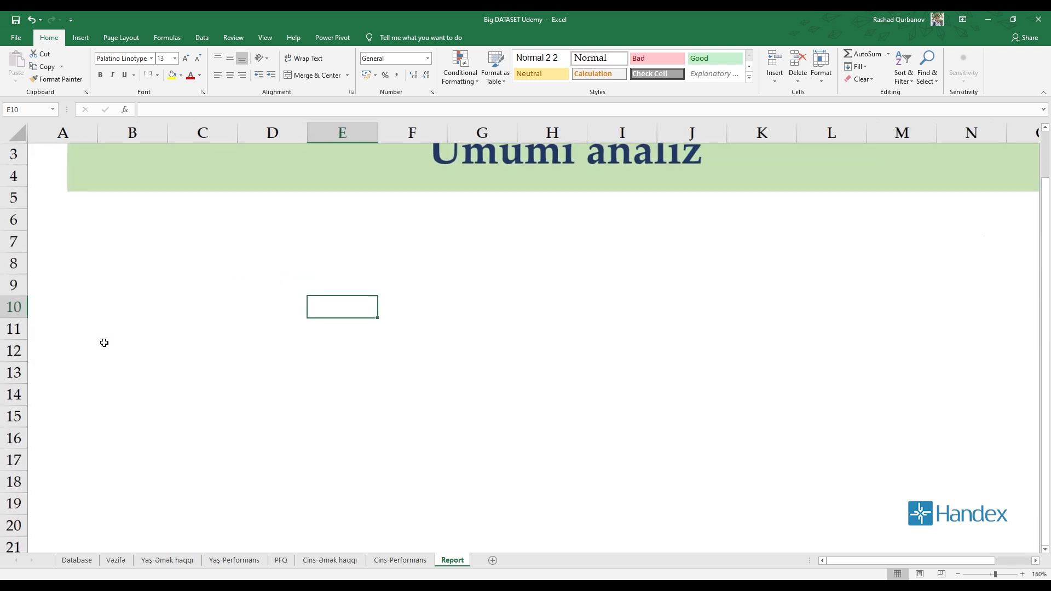
scroll(110, 338, down, 2)
scroll(373, 481, down, 2)
scroll(252, 539, up, 2)
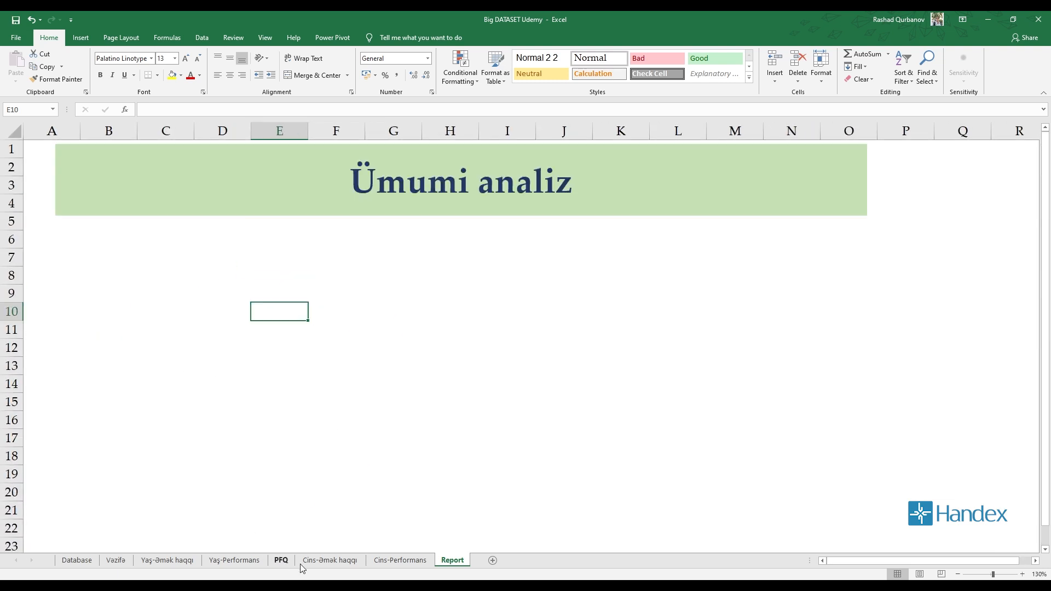
click(114, 562)
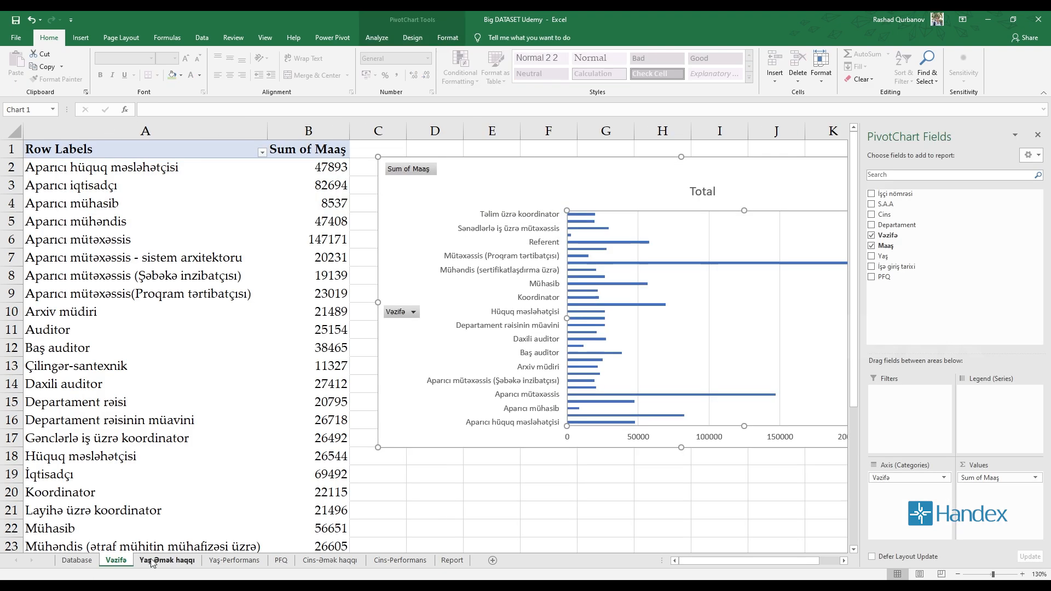
click(450, 563)
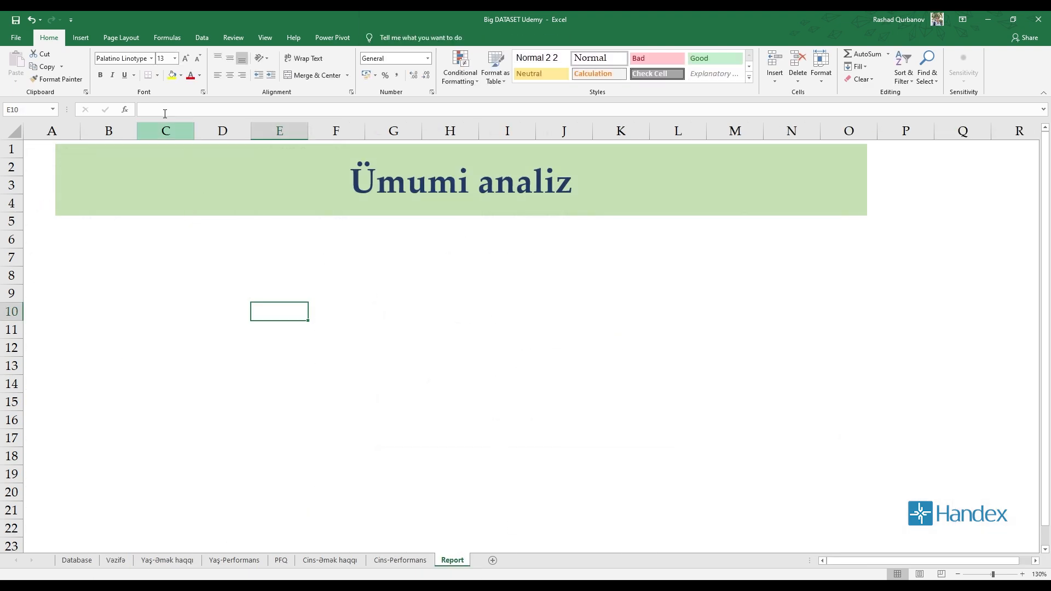
Fill the entire Report sheet background with a light blue theme colour.
click(81, 39)
click(49, 38)
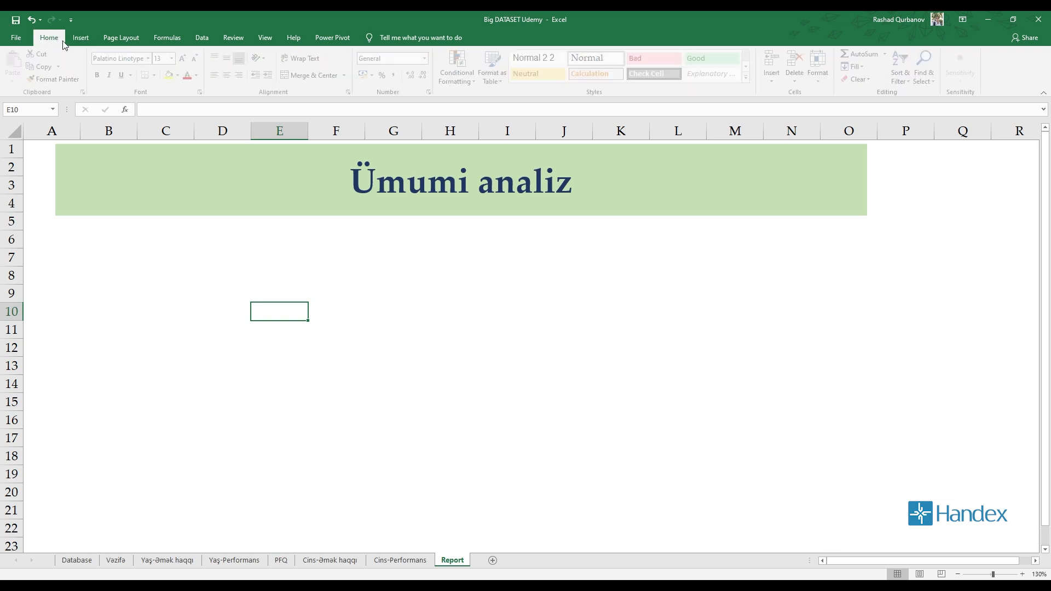
key(ctrl+a)
click(181, 76)
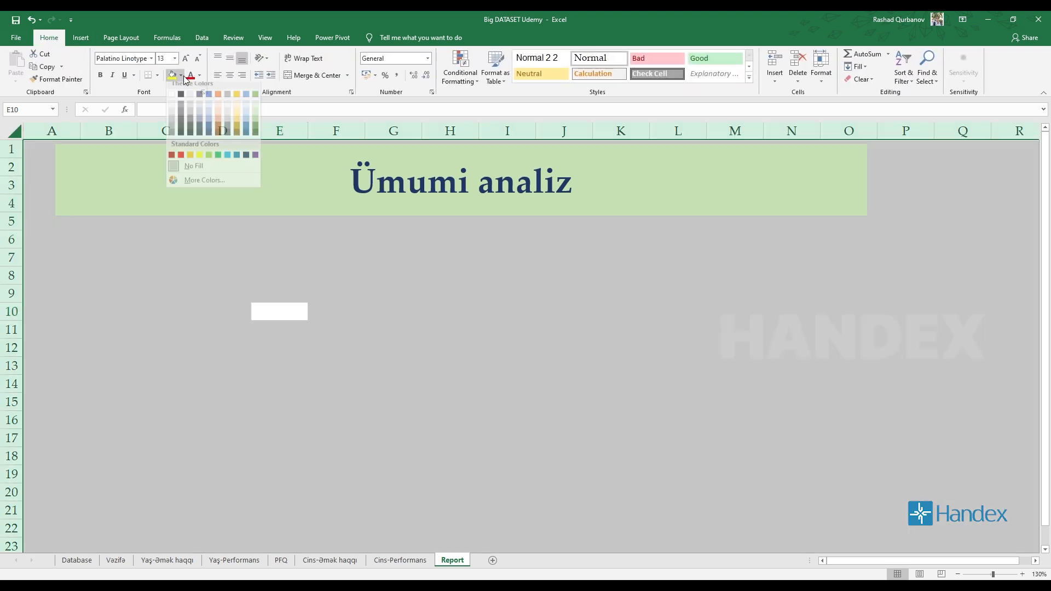
click(247, 112)
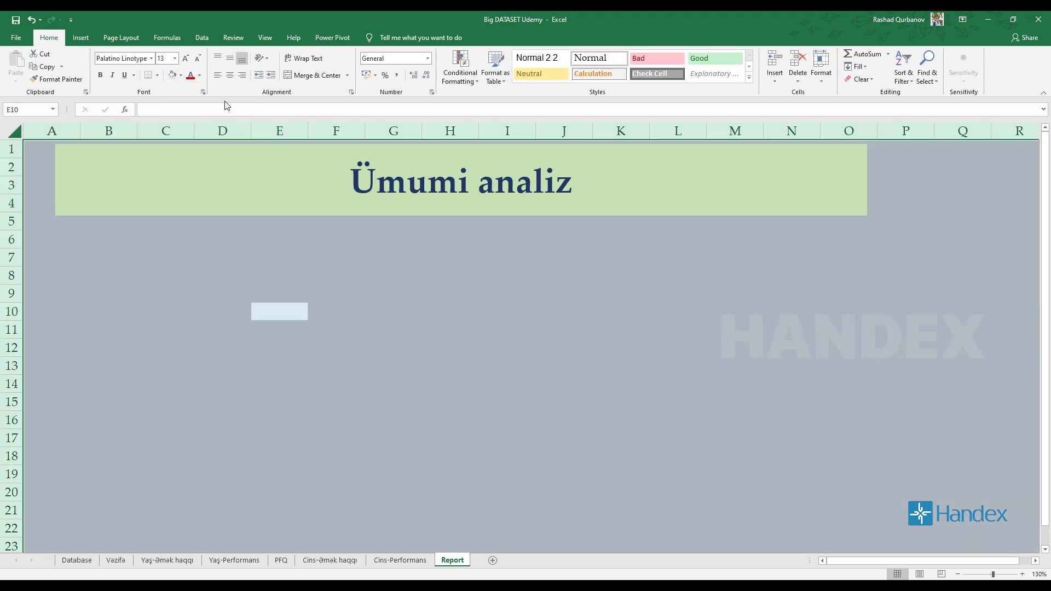
click(182, 76)
click(242, 121)
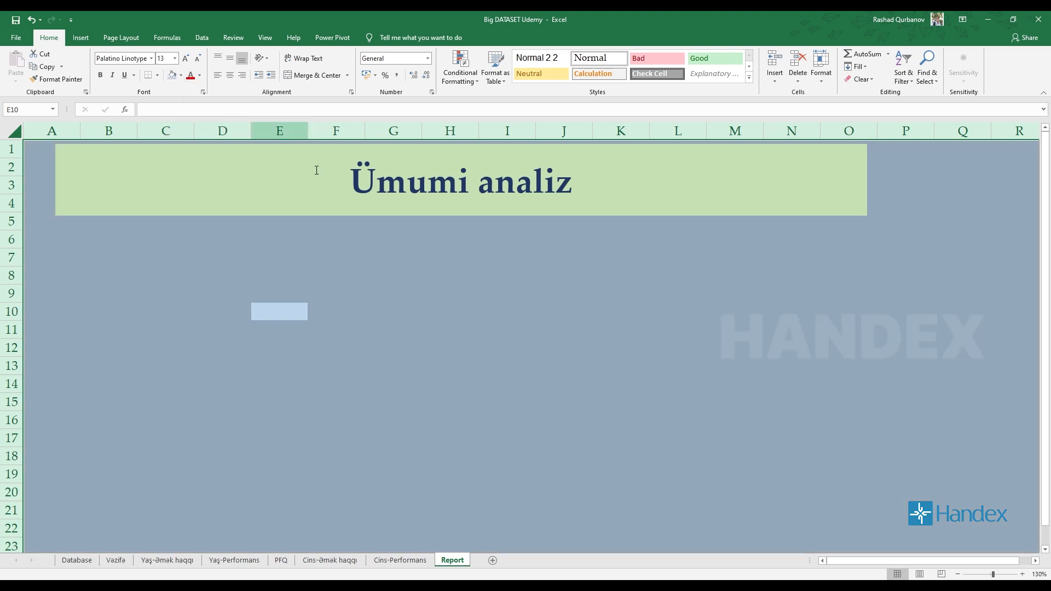
click(544, 312)
ctrl+scroll(530, 340, down, 2)
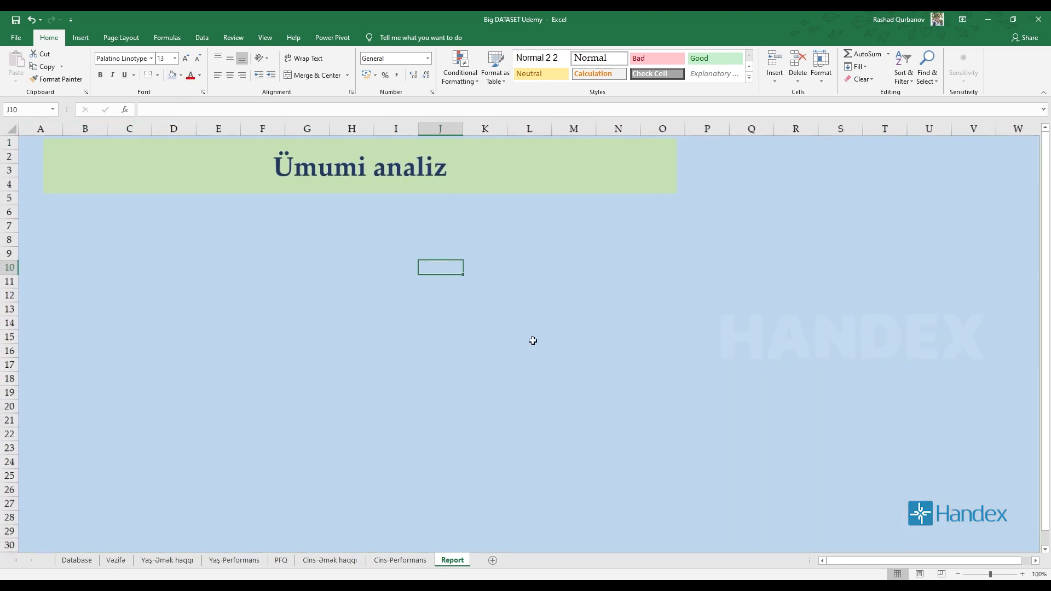
Reduce the Ümumi analiz heading text to font size 32.
ctrl+scroll(254, 357, up, 3)
click(358, 205)
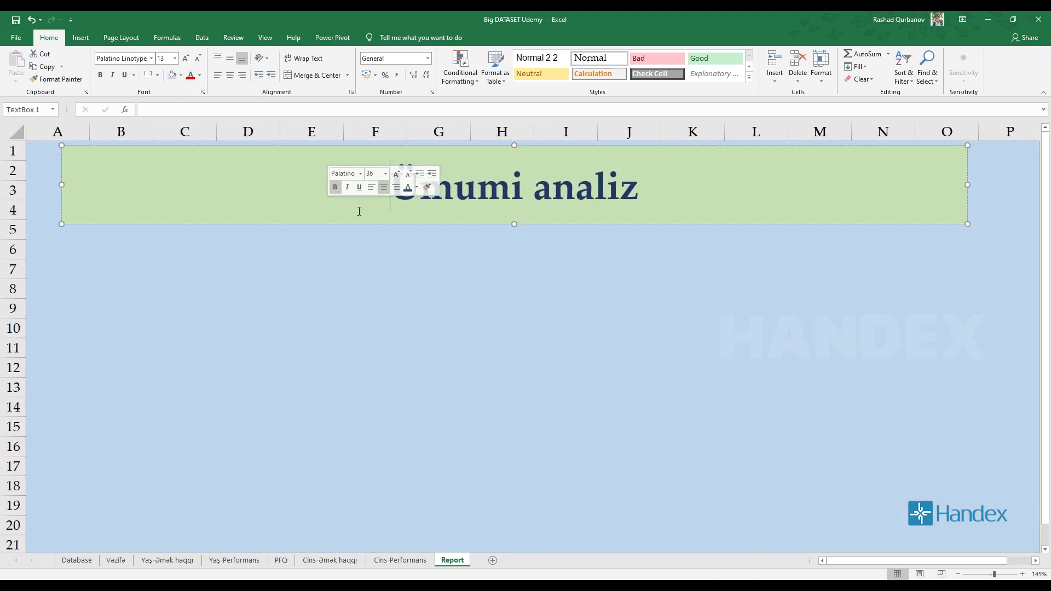
drag(652, 193, 429, 183)
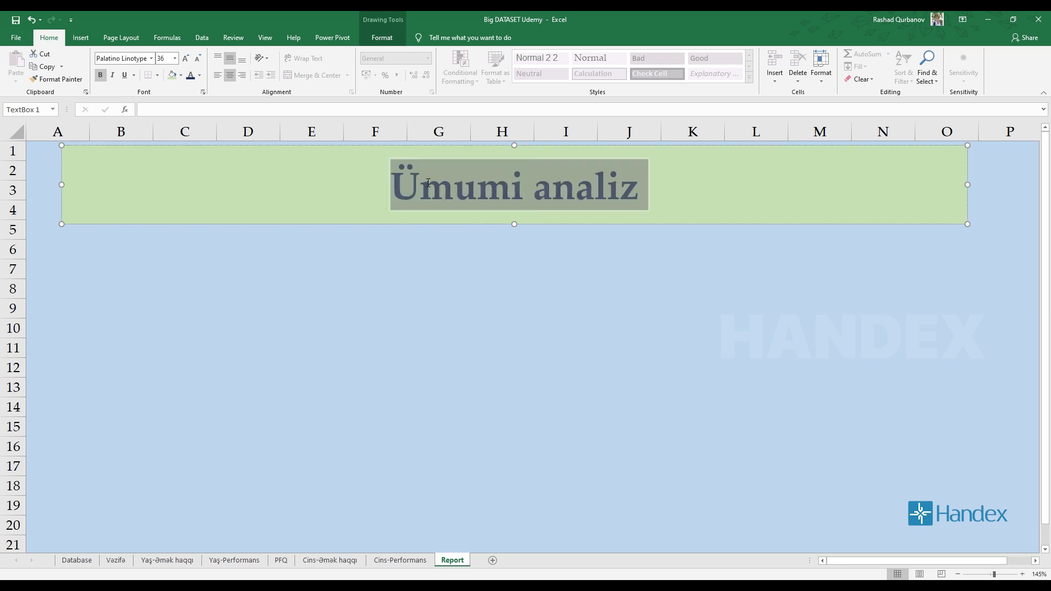
click(198, 59)
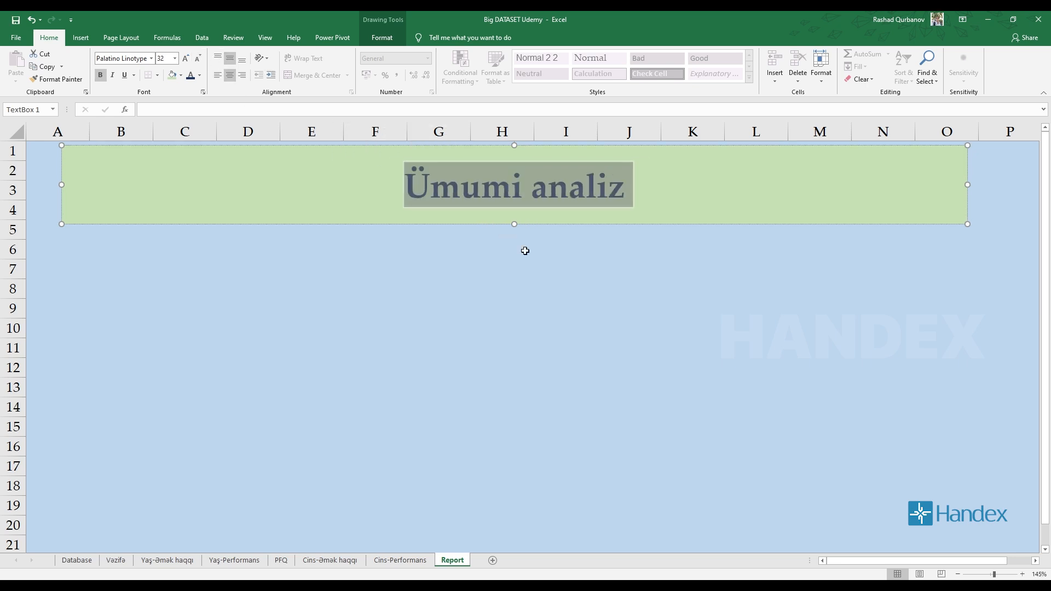
Shrink the Ümumi analiz heading box and place it from column A to column J across rows 1 to 4.
drag(513, 223, 505, 195)
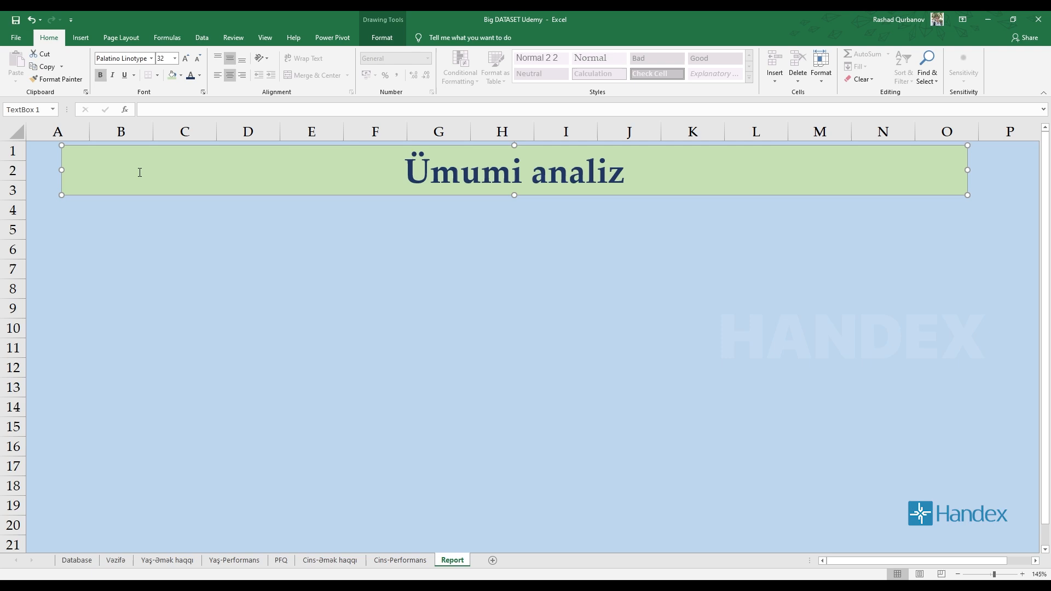
drag(61, 146, 406, 164)
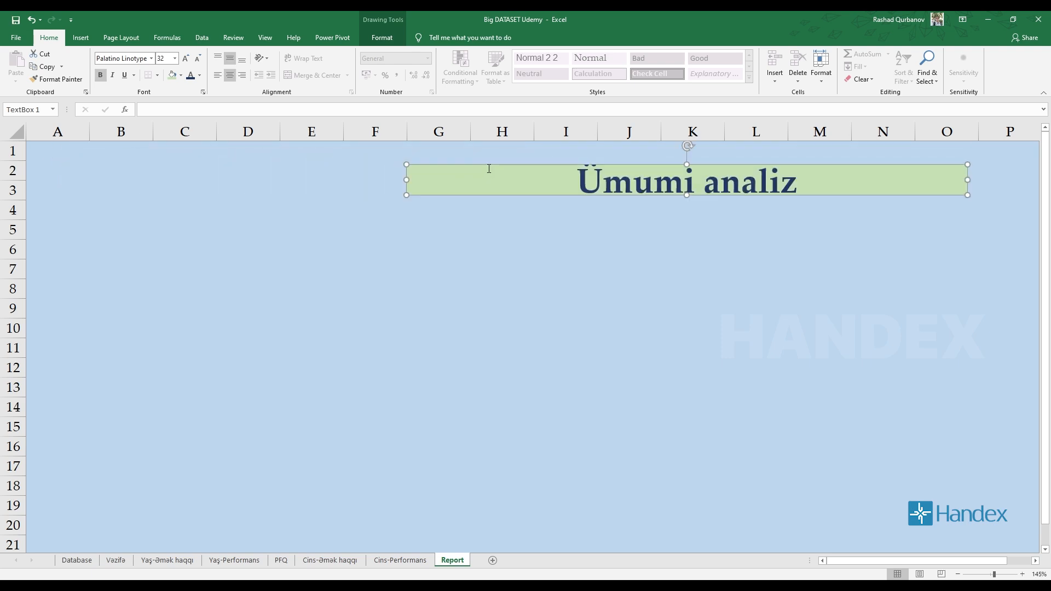
drag(485, 165, 139, 148)
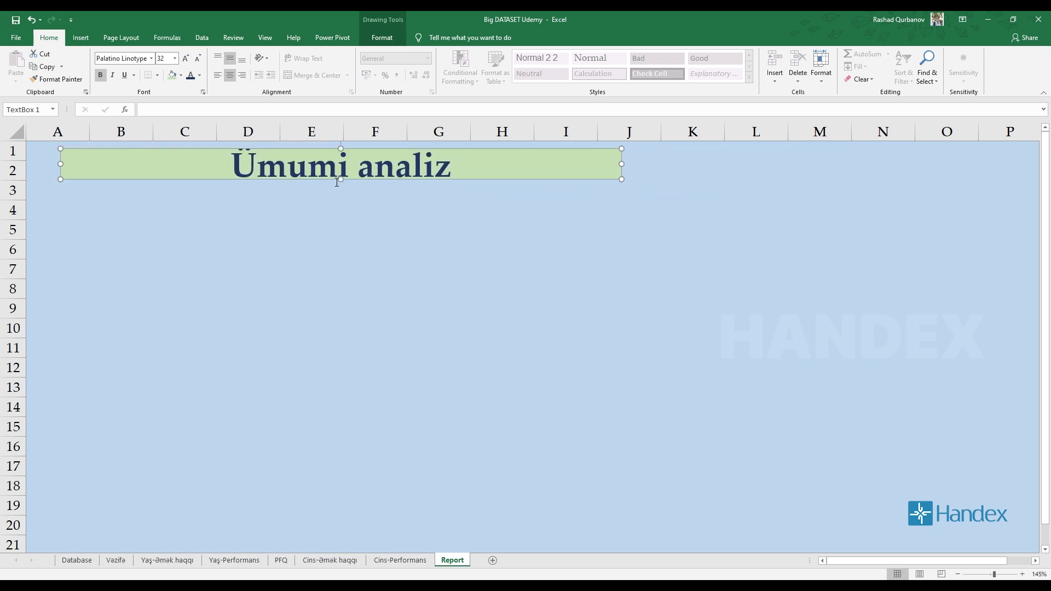
drag(341, 179, 343, 215)
click(457, 267)
scroll(282, 317, down, 1)
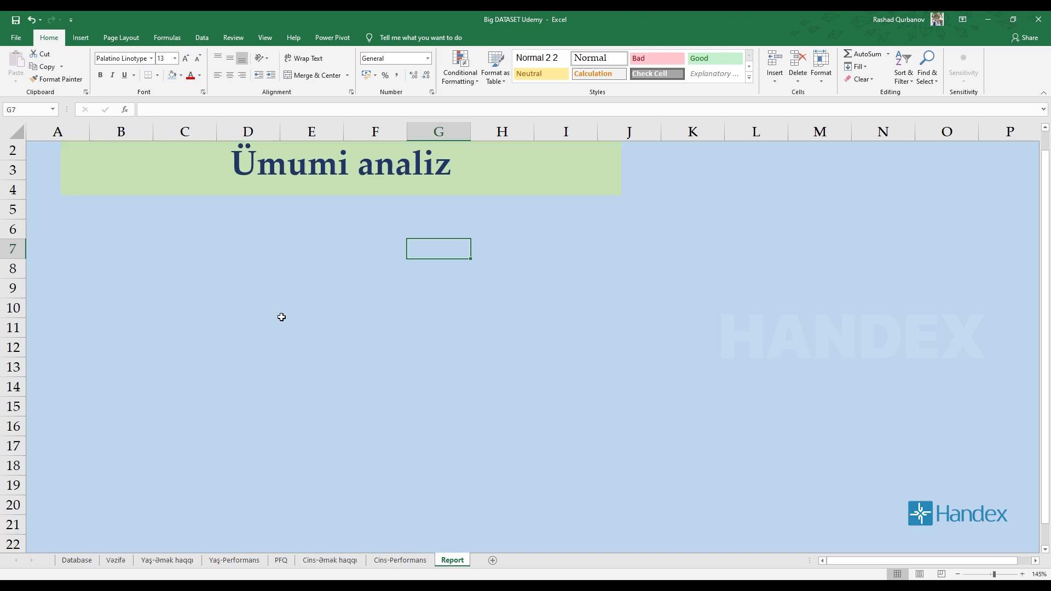
Check the chart on the Vəzifə sheet and draw a rectangle about 10.71 cm wide and 4.3 cm high below the Report heading.
click(115, 560)
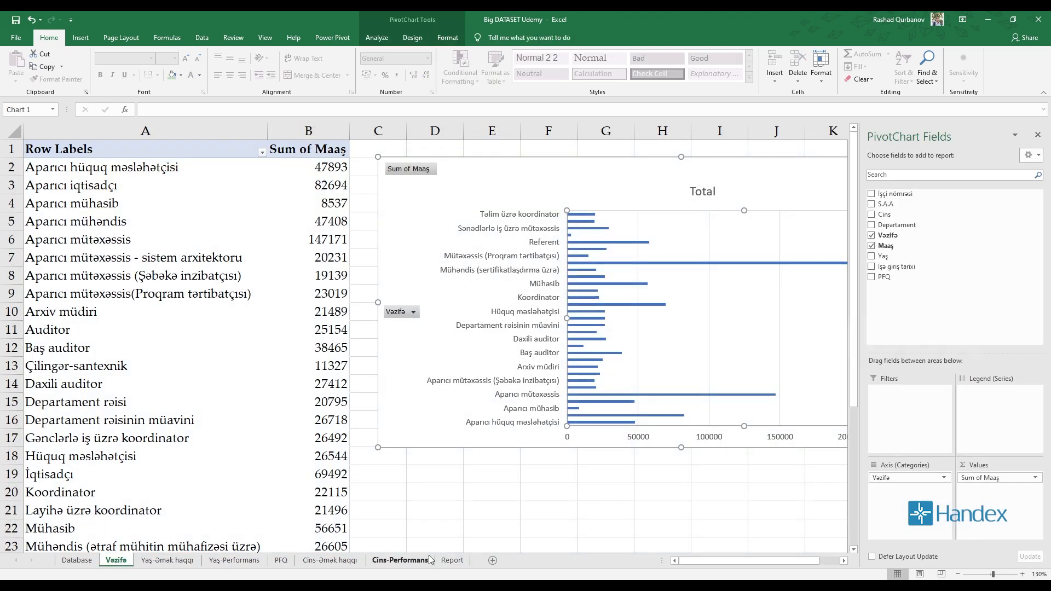
click(453, 560)
click(87, 234)
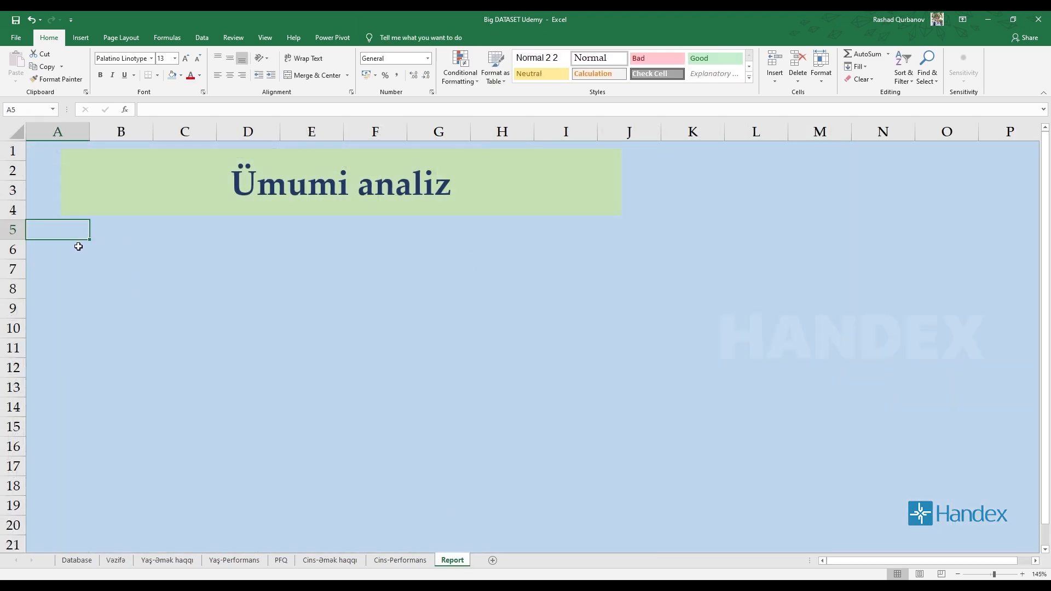
click(96, 245)
click(80, 37)
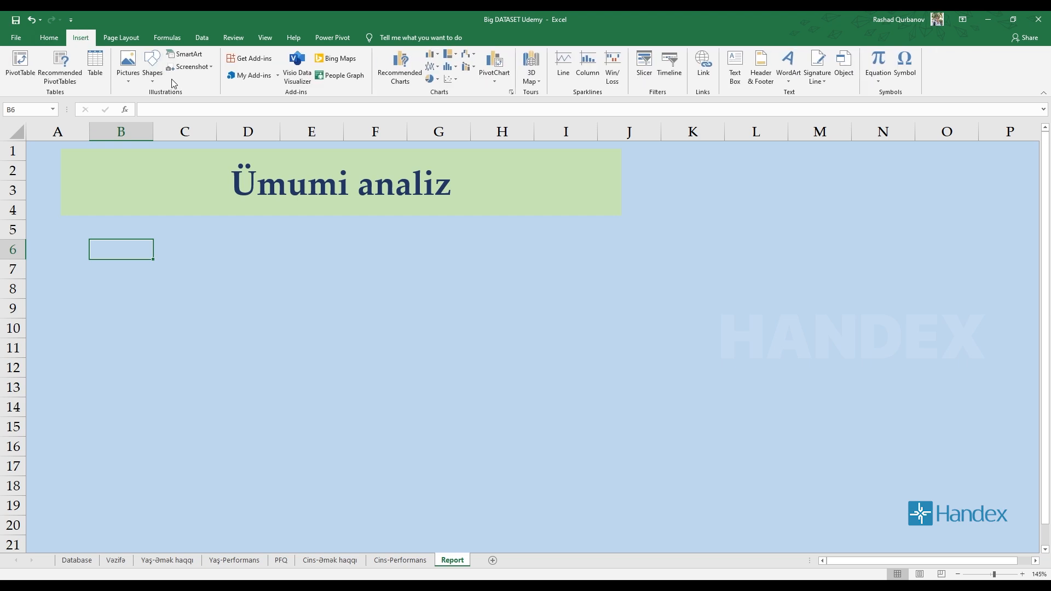
click(153, 66)
click(186, 106)
drag(75, 243, 397, 369)
ctrl+scroll(261, 317, up, 2)
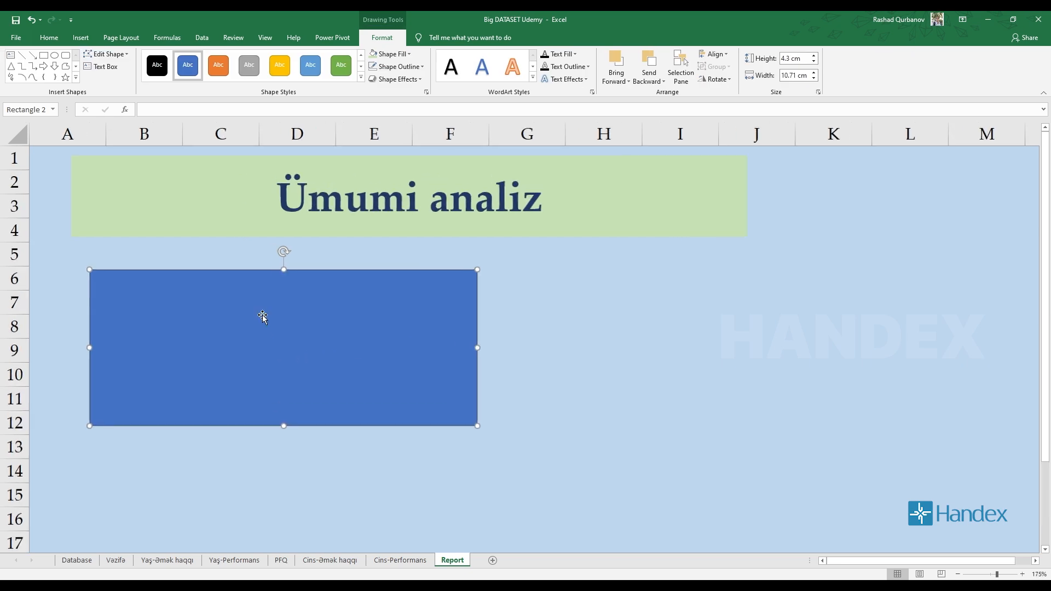
Apply the solid black shape style to the rectangle and align its edge with the start of the Ümumi analiz heading.
click(158, 67)
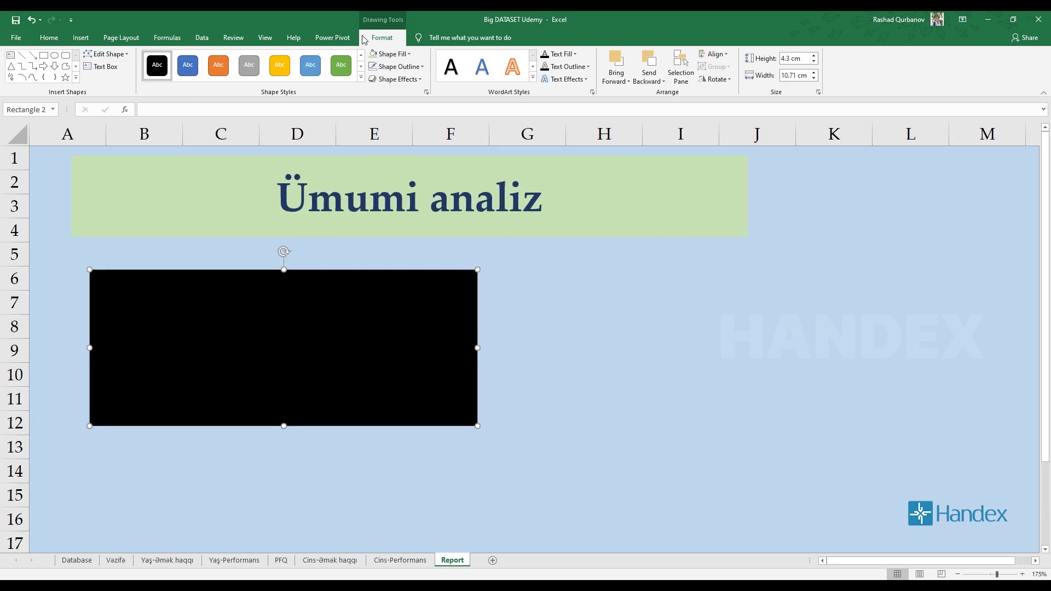
click(609, 311)
mouse_move(319, 270)
mouse_down()
mouse_move(300, 253)
mouse_move(302, 264)
mouse_up()
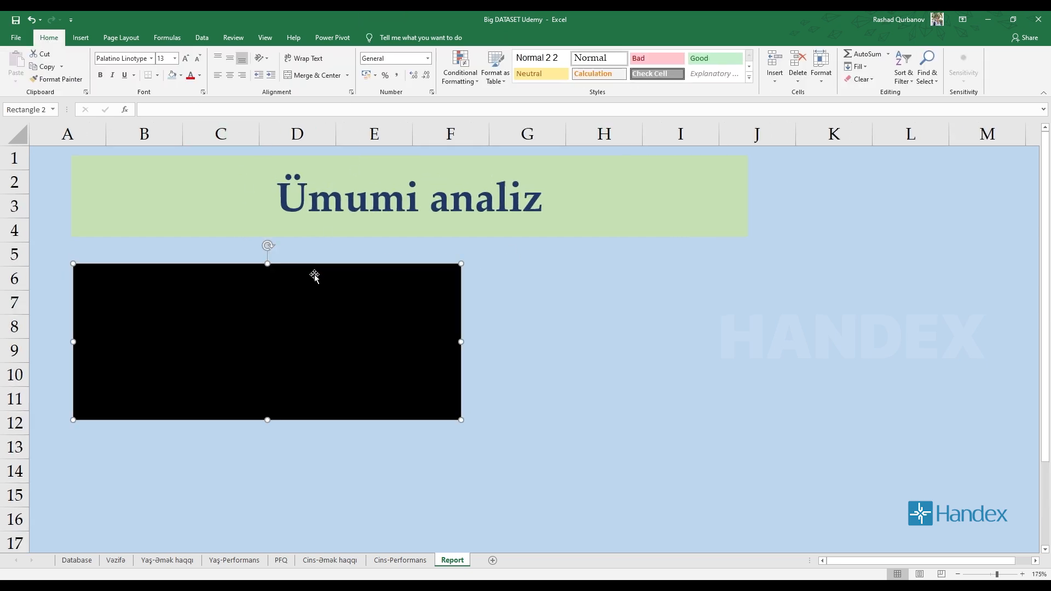
click(115, 560)
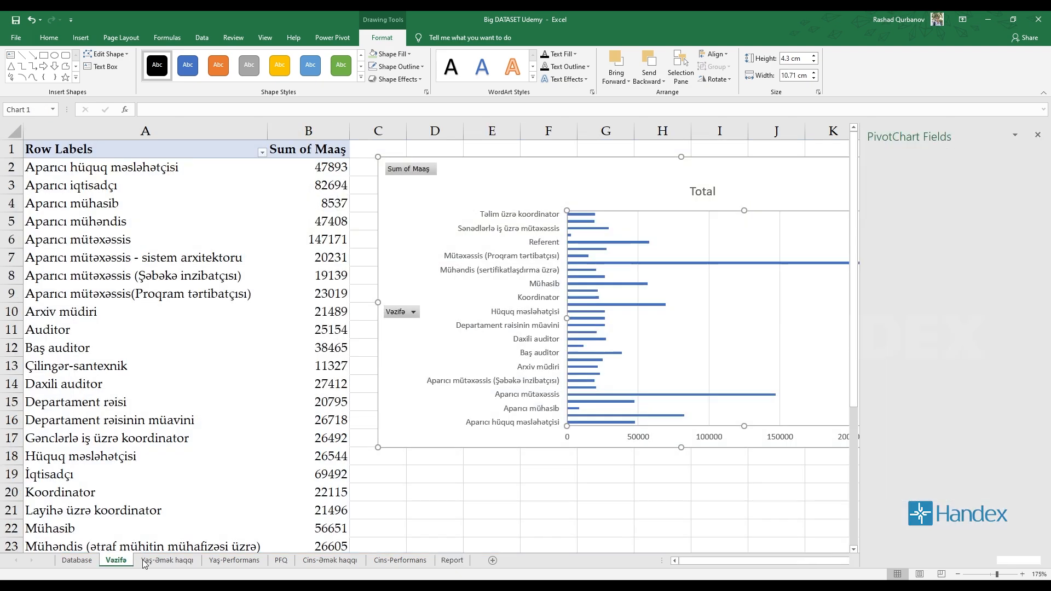
click(452, 560)
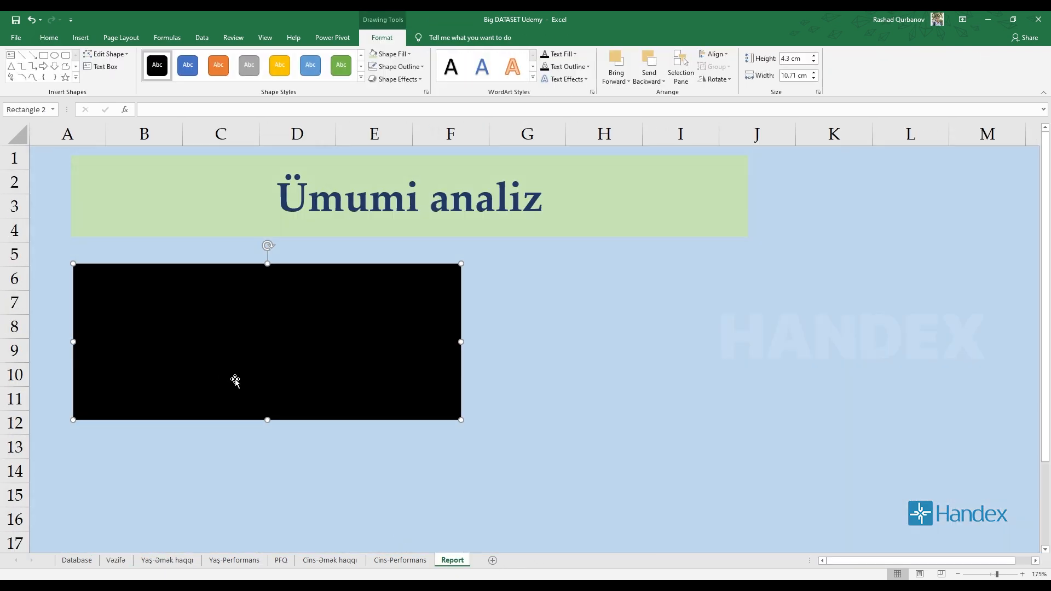
Set the black rectangle's fill transparency to 40% in its shape formatting.
scroll(204, 290, up, 3)
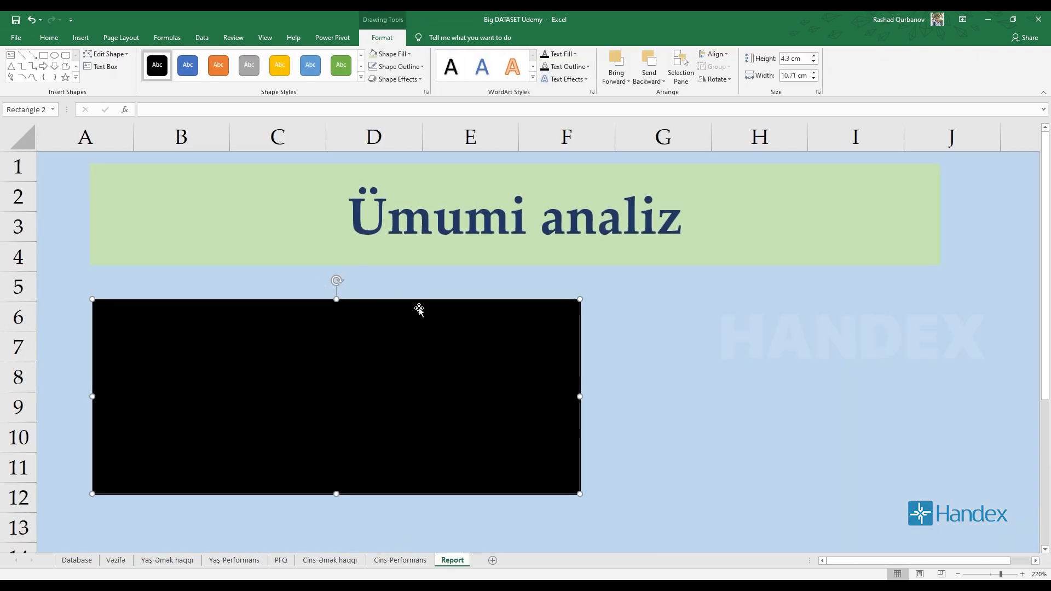
right_click(495, 300)
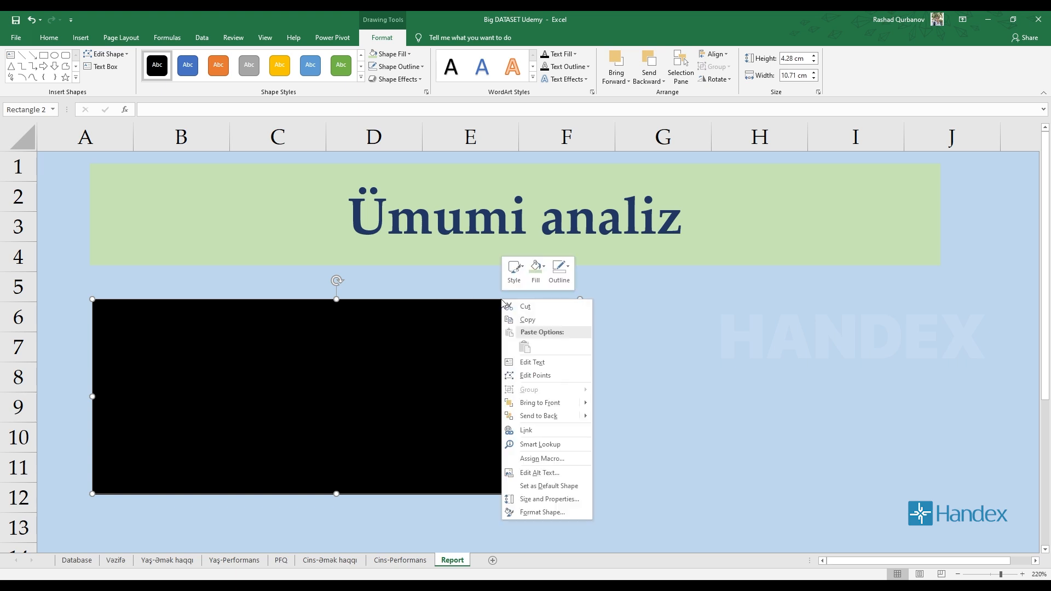
click(539, 510)
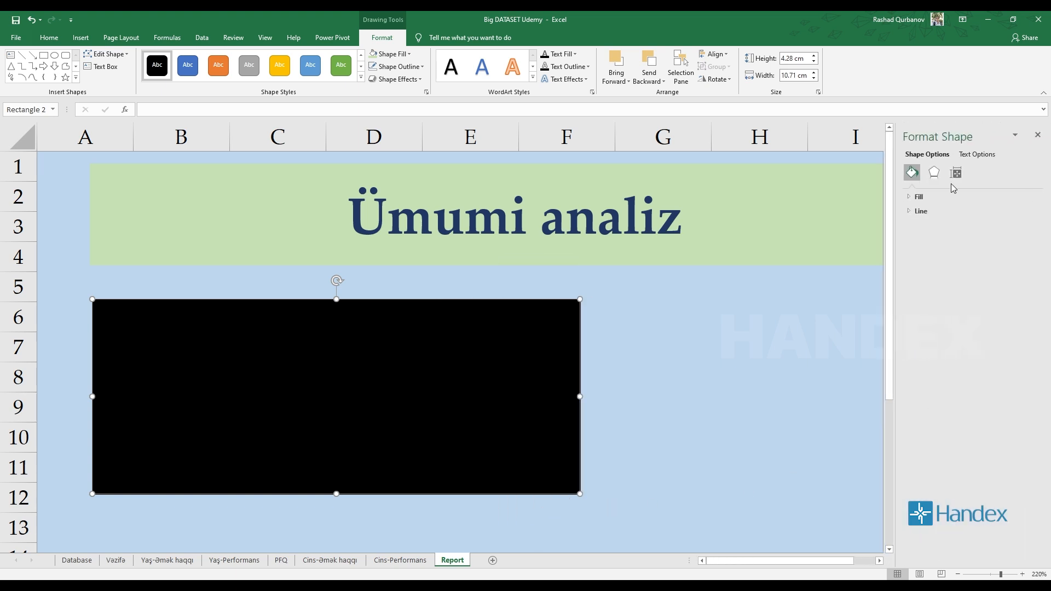
click(909, 198)
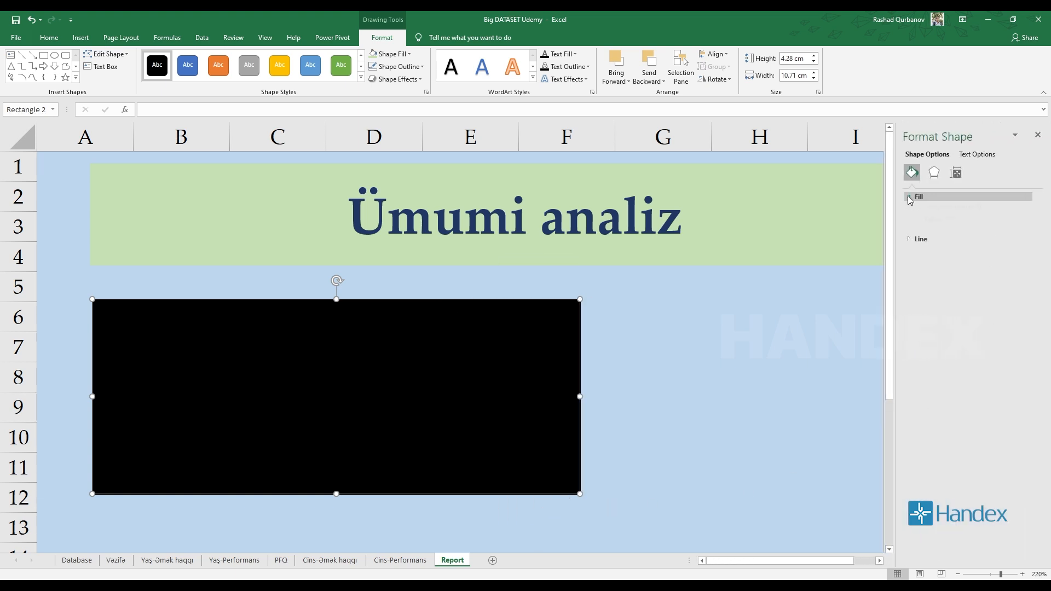
click(910, 198)
click(909, 210)
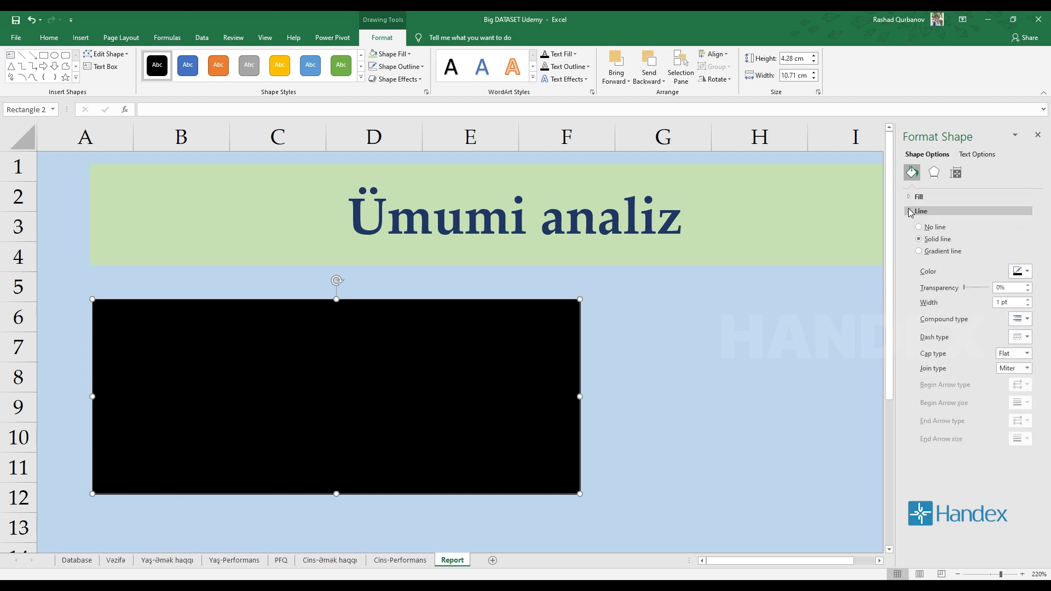
click(909, 211)
click(910, 196)
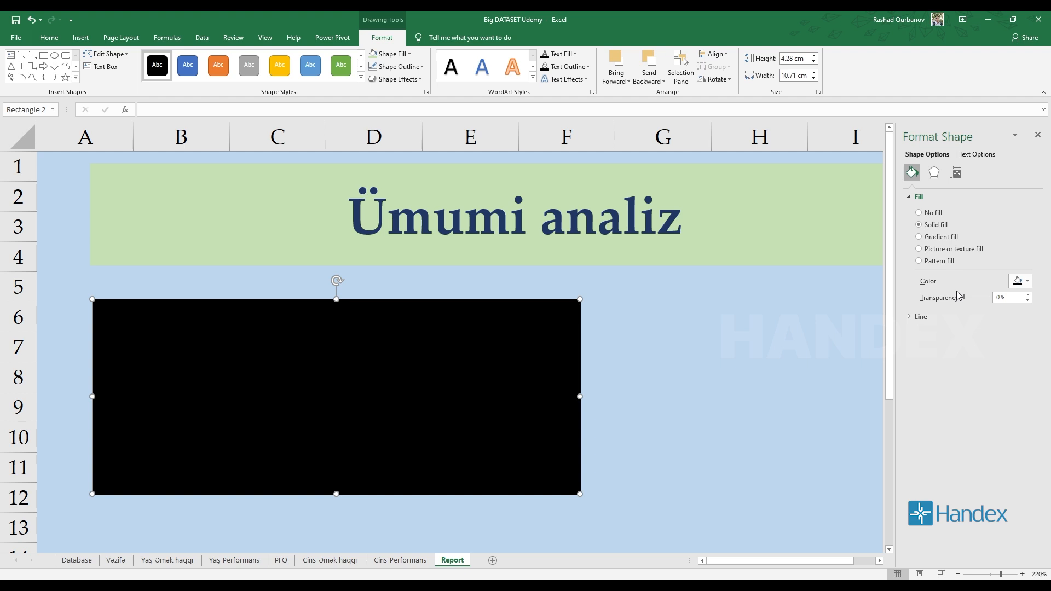
mouse_move(965, 297)
mouse_down()
mouse_move(991, 305)
mouse_move(951, 306)
mouse_up()
drag(967, 298, 977, 301)
double_click(1020, 296)
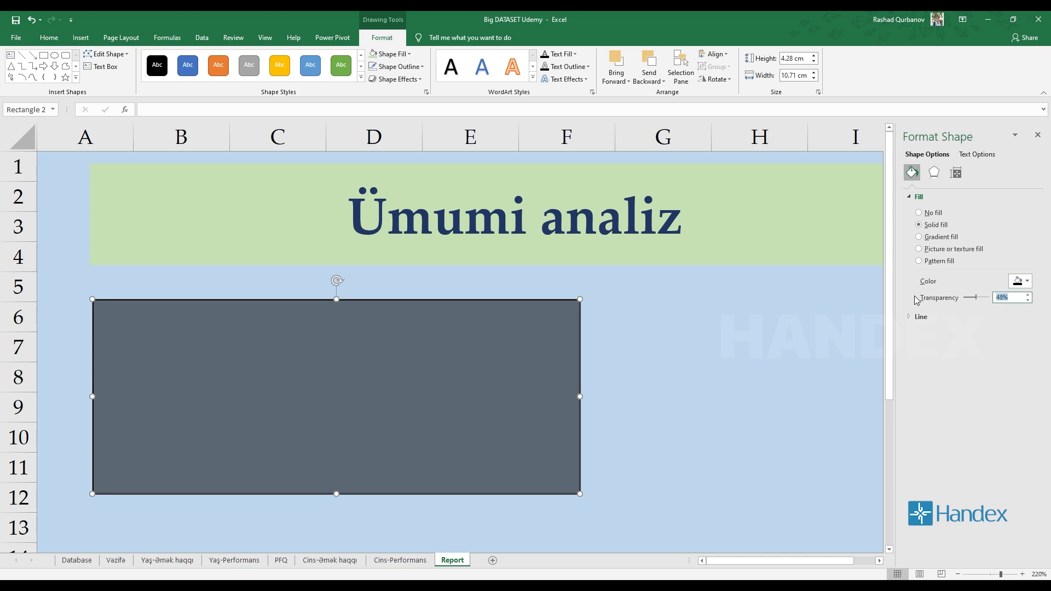
text(40)
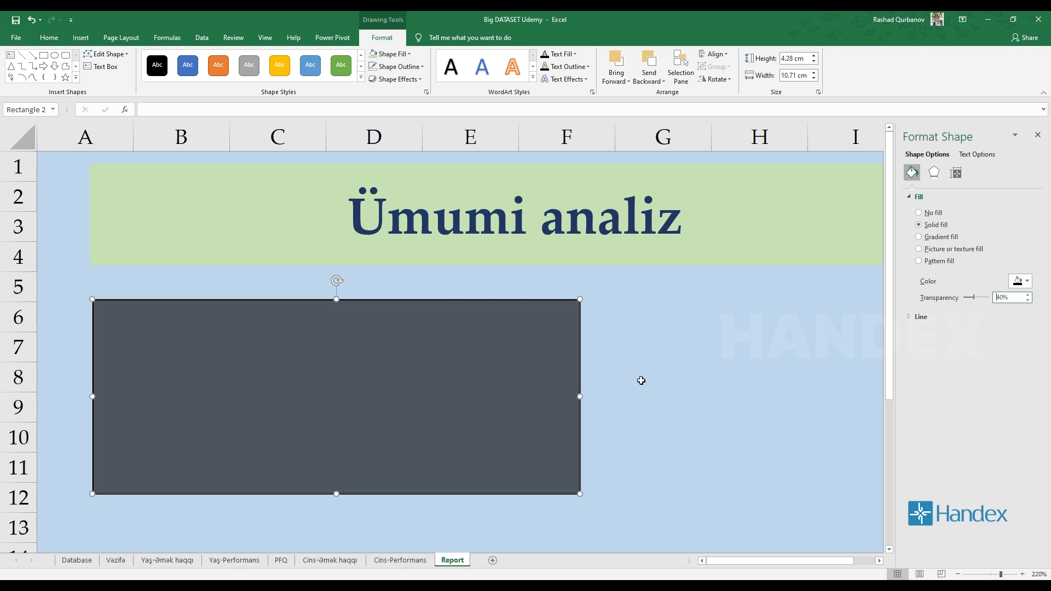
click(641, 381)
scroll(549, 375, down, 3)
Remove the outline from the semi-transparent rectangle.
click(402, 313)
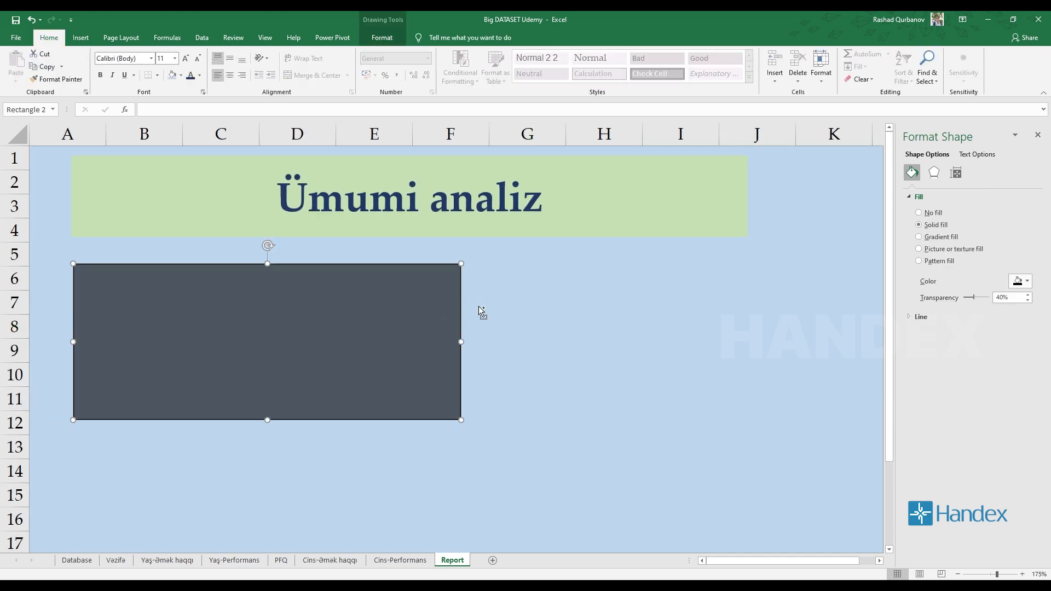
scroll(478, 307, up, 3)
click(382, 37)
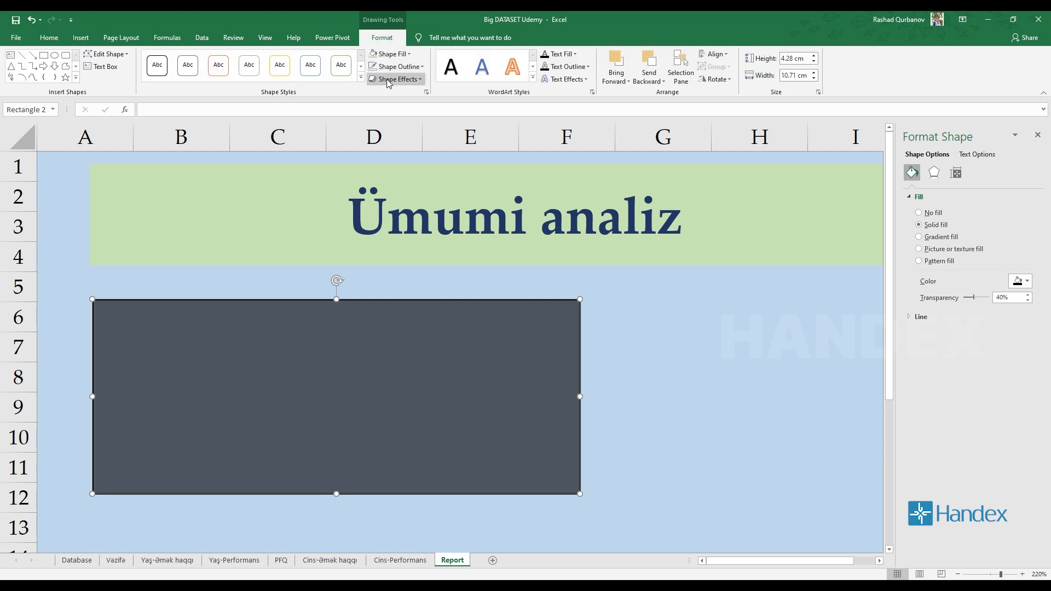
click(401, 67)
click(411, 176)
click(725, 355)
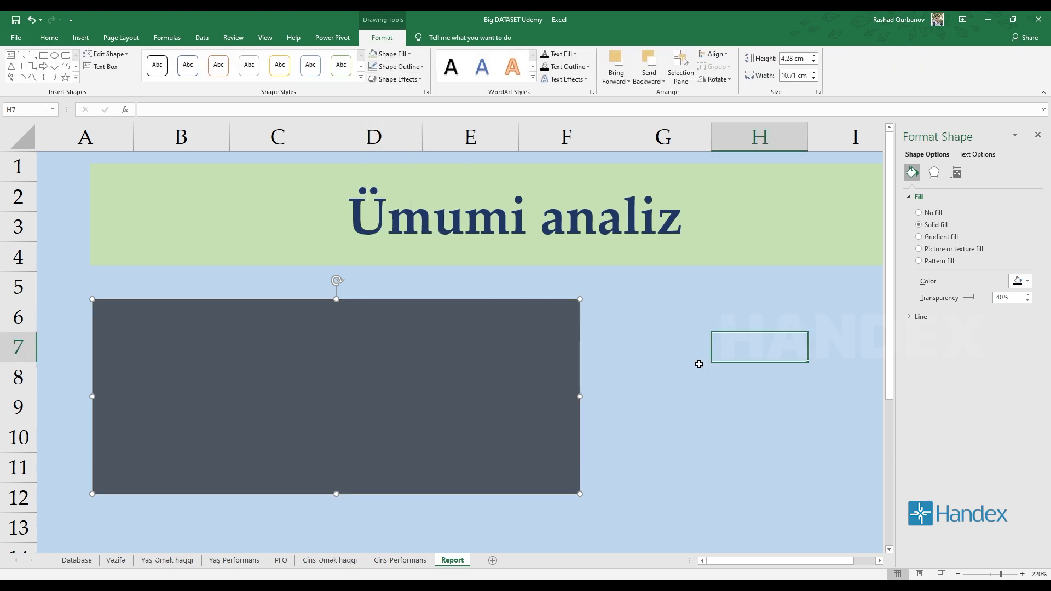
Change the rectangle's fill transparency to 35% and close the shape formatting.
click(485, 380)
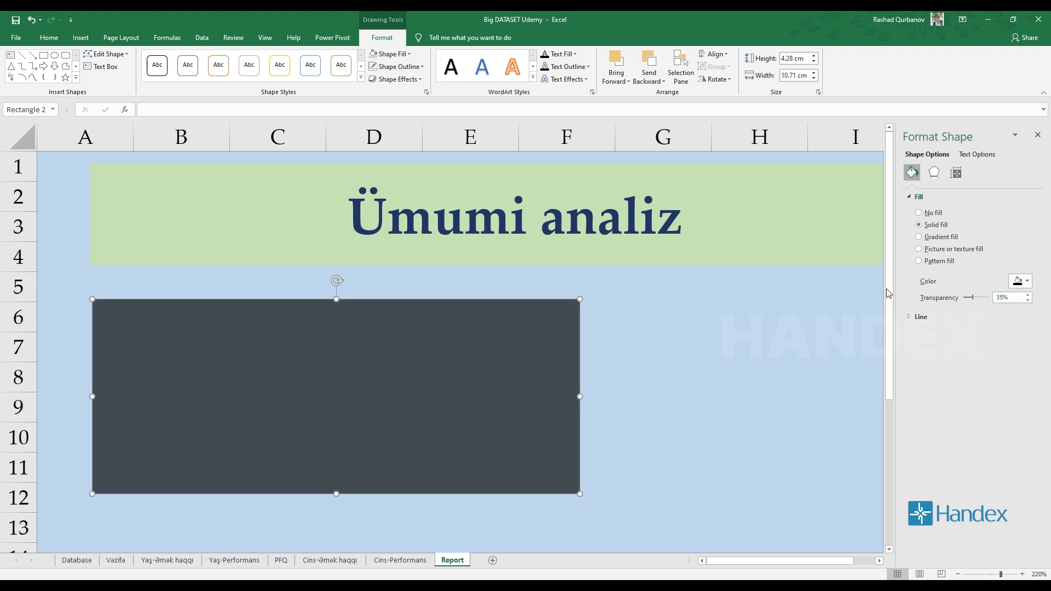
click(745, 340)
scroll(513, 366, down, 3)
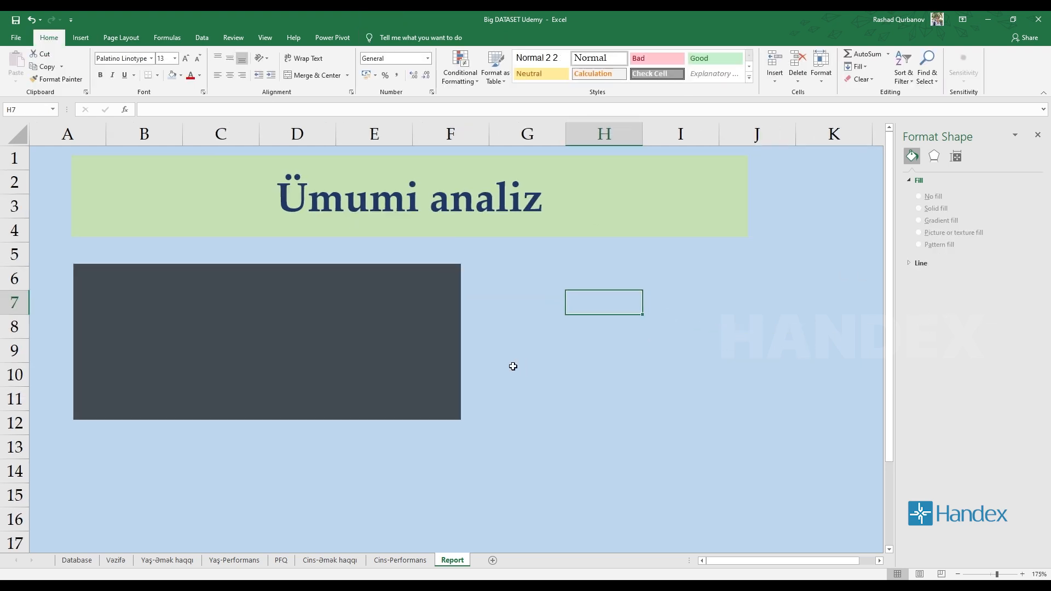
click(1038, 134)
Copy the dark rectangle and paste three copies of it starting at cell J7.
click(413, 359)
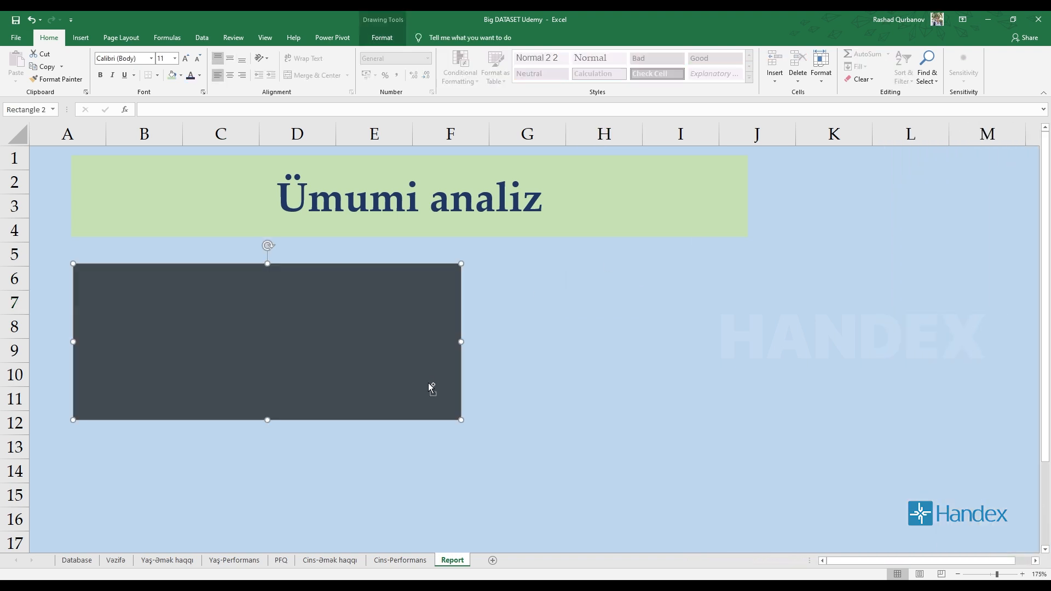
click(747, 309)
key(ctrl+v)
key(ctrl+v)
key(ctrl+v)
key(ctrl+v)
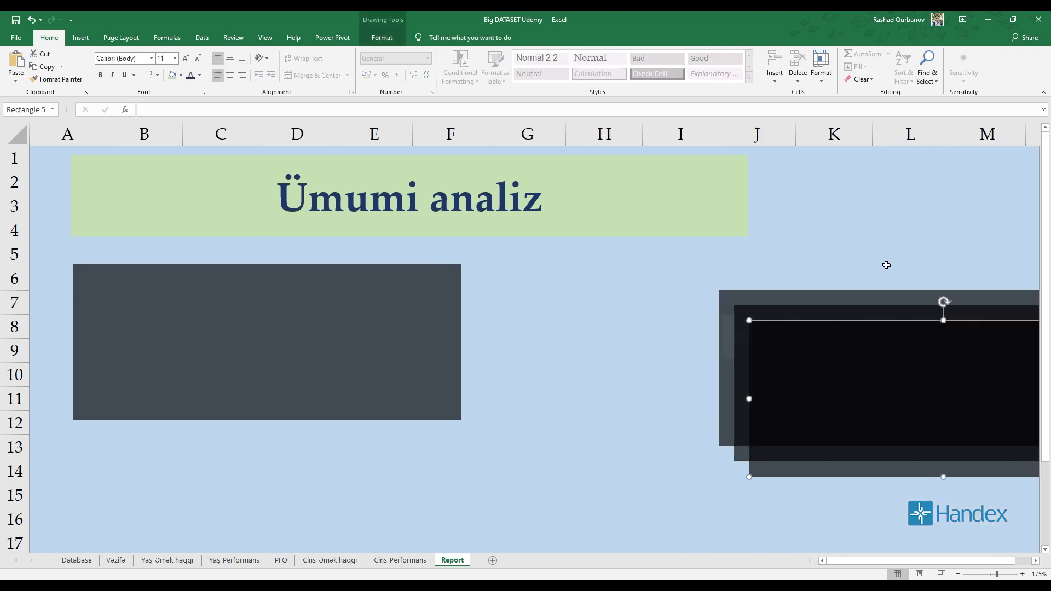
Move two of the pasted rectangle copies apart and reposition the original dark rectangle just below the title banner.
drag(886, 372, 887, 212)
drag(903, 356, 922, 299)
click(660, 282)
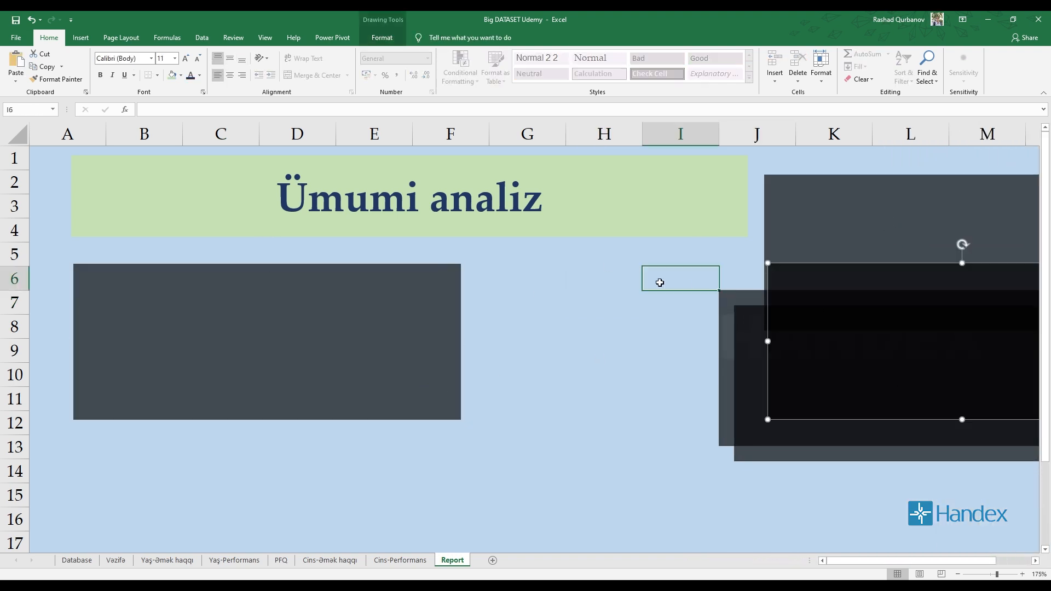
drag(287, 320, 284, 320)
mouse_move(214, 398)
mouse_down()
mouse_move(192, 373)
mouse_move(201, 386)
mouse_up()
Copy the Sum of PFQ by Departament line chart from the PFQ sheet and paste it onto Report below the title.
click(116, 560)
click(232, 561)
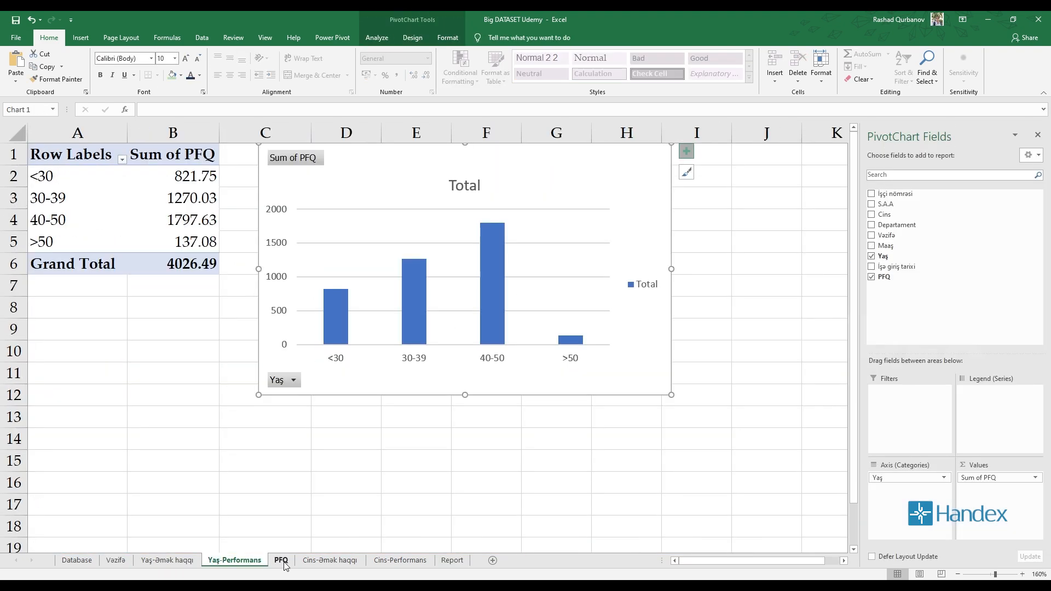
click(345, 564)
click(281, 560)
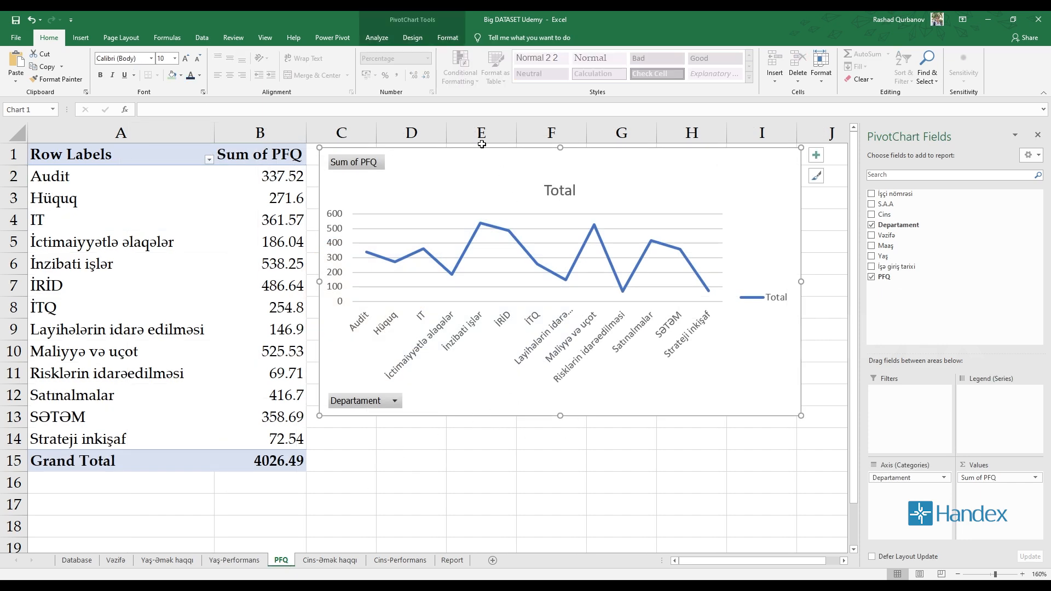
mouse_move(459, 160)
mouse_down()
mouse_move(440, 161)
mouse_move(452, 166)
mouse_up()
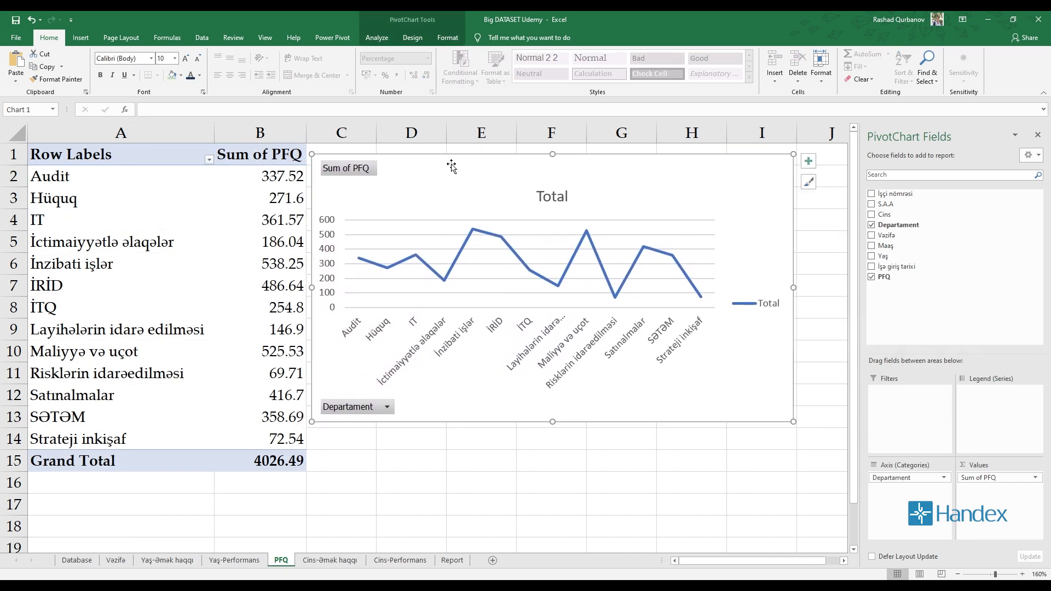
click(345, 480)
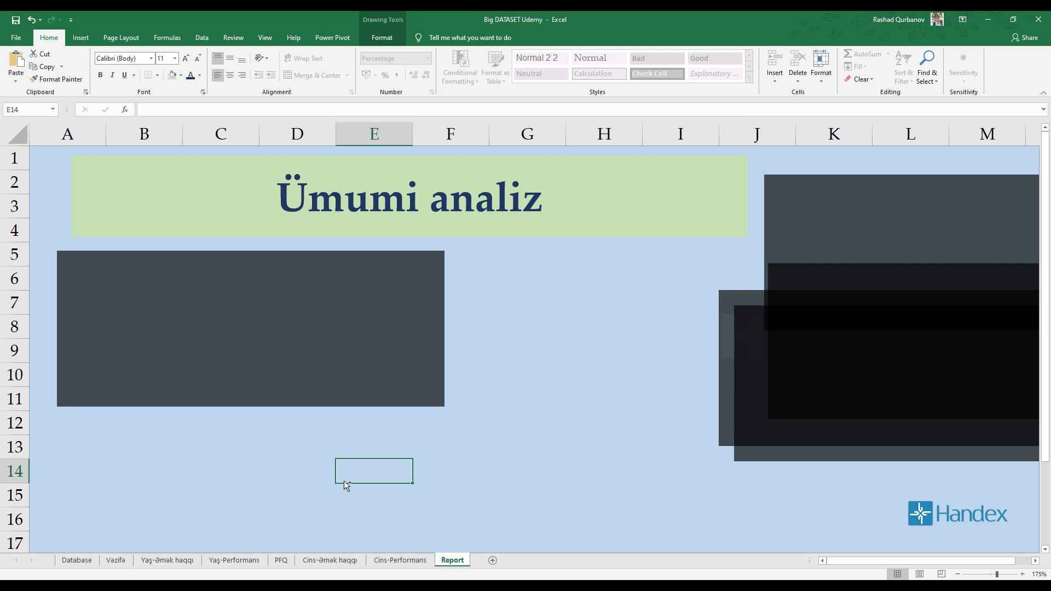
key(ctrl+v)
drag(495, 480, 254, 247)
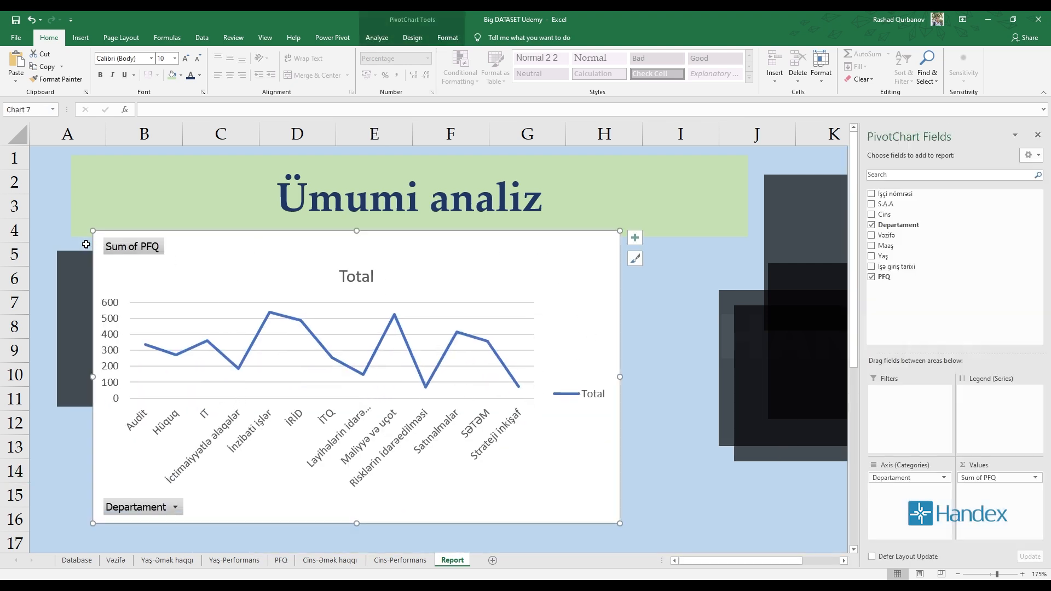
Move the pasted line chart down so that it sits below the dark rectangle, starting at row 12.
click(676, 301)
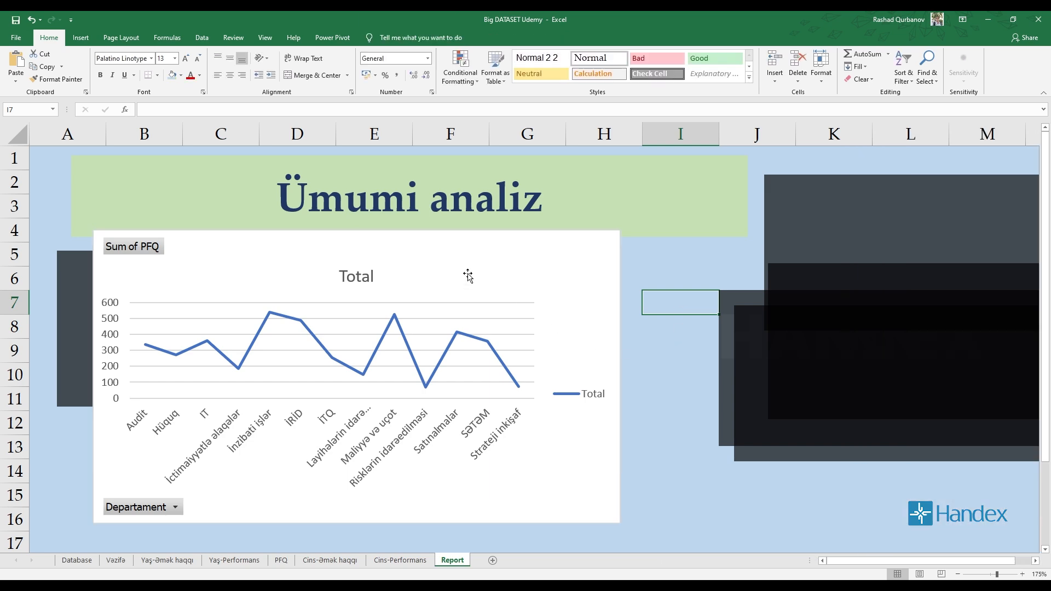
click(454, 282)
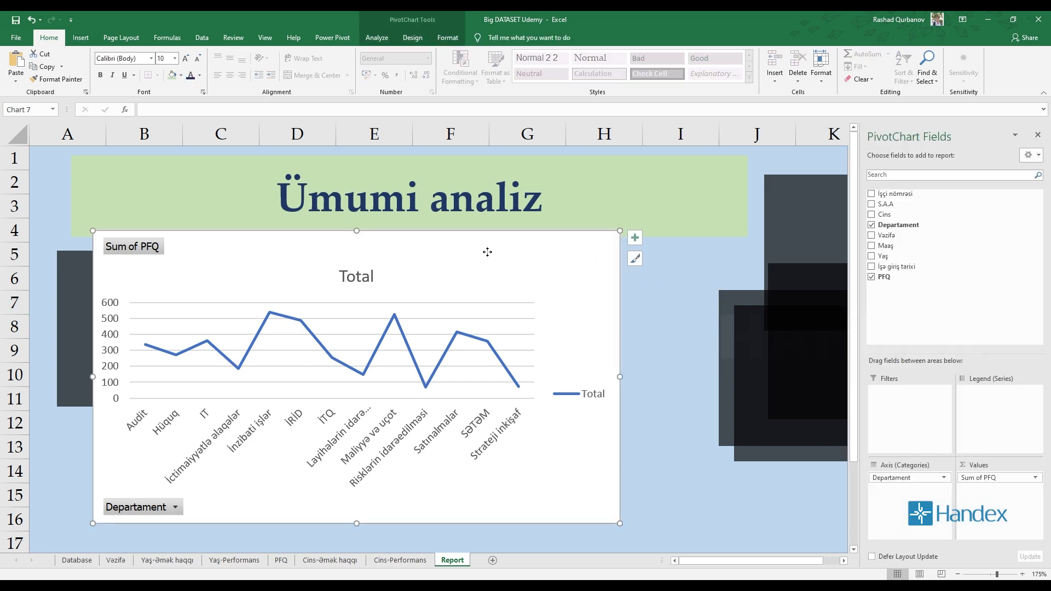
drag(487, 252, 534, 439)
click(603, 327)
scroll(723, 270, down, 3)
scroll(718, 296, up, 3)
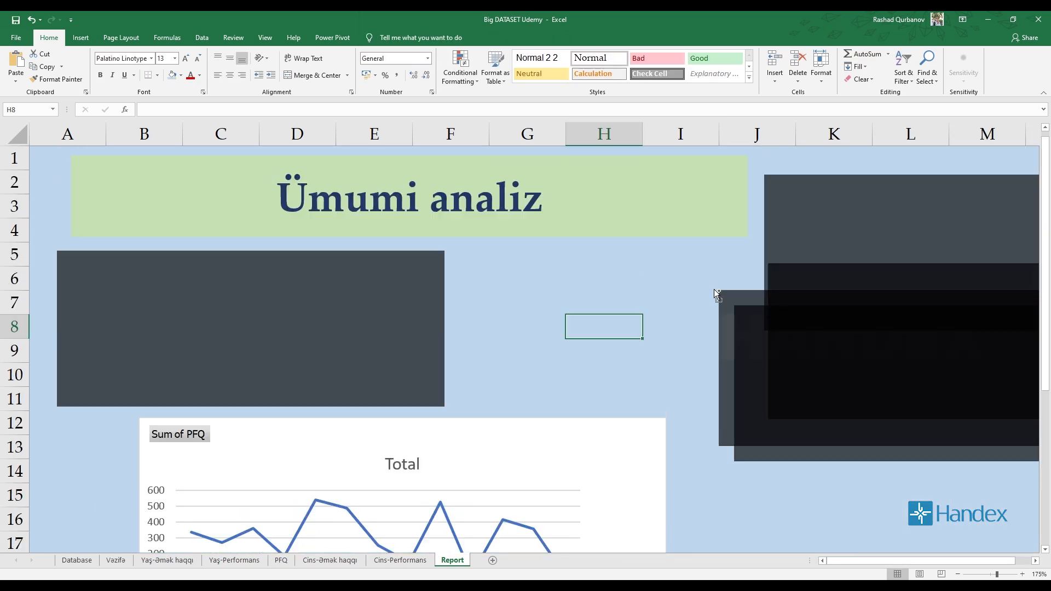
Move the four spare dark rectangles away from the title area, to around columns U to AD.
scroll(718, 295, down, 6)
drag(429, 213, 837, 220)
drag(482, 243, 984, 363)
drag(477, 260, 975, 441)
key(ctrl+z)
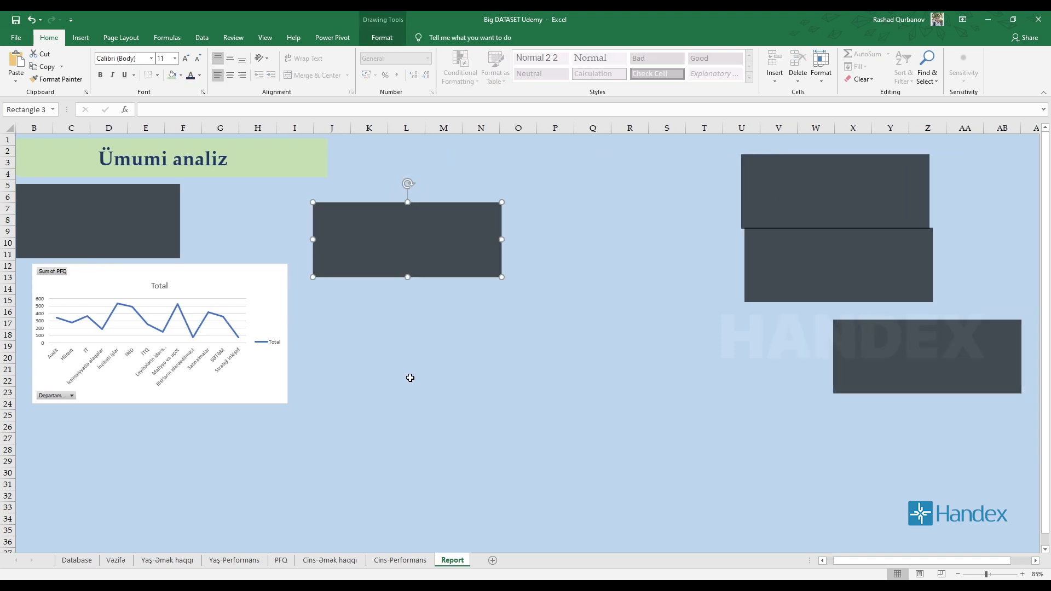
drag(408, 263, 996, 476)
drag(912, 563, 854, 562)
scroll(12, 320, up, 2)
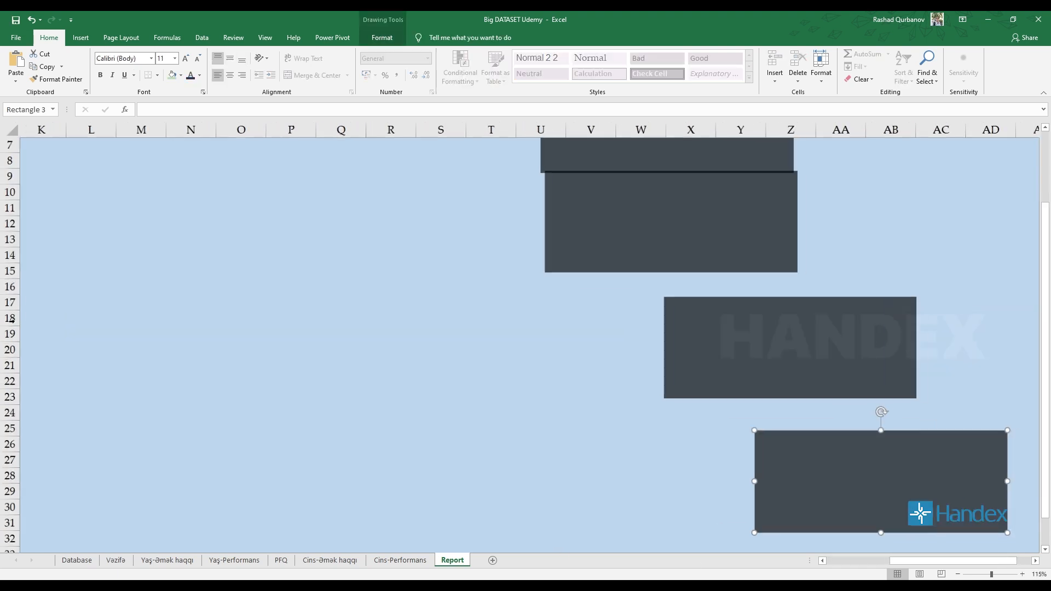
scroll(12, 320, up, 2)
drag(1002, 563, 613, 553)
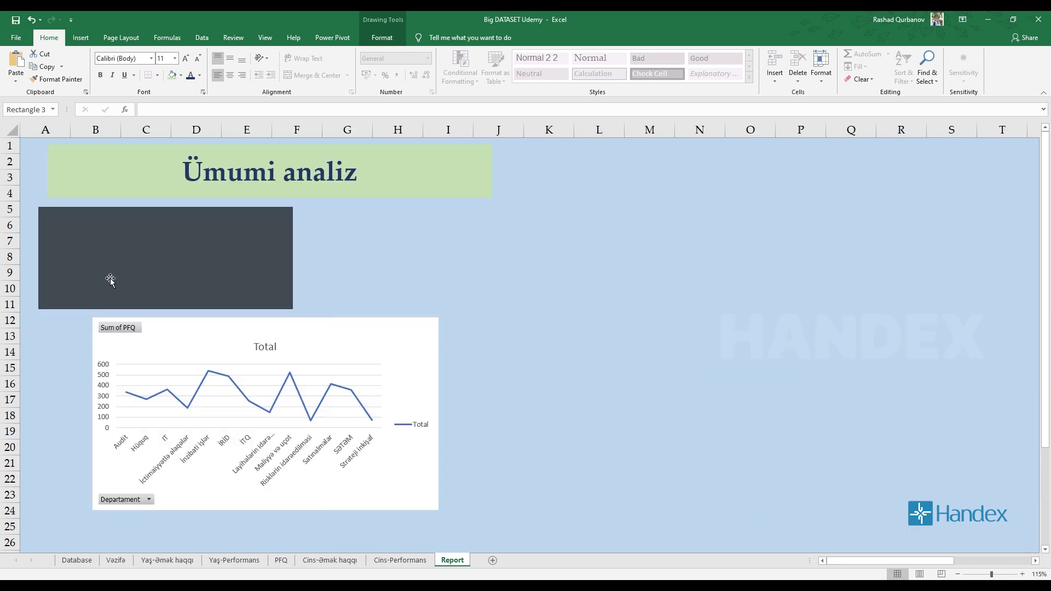
Enlarge the dark rectangle below the title to span columns A to M and rows 5 to 13, and place the line chart on it.
click(110, 280)
drag(294, 257, 683, 258)
drag(359, 350, 772, 395)
drag(280, 275, 331, 256)
drag(360, 307, 363, 344)
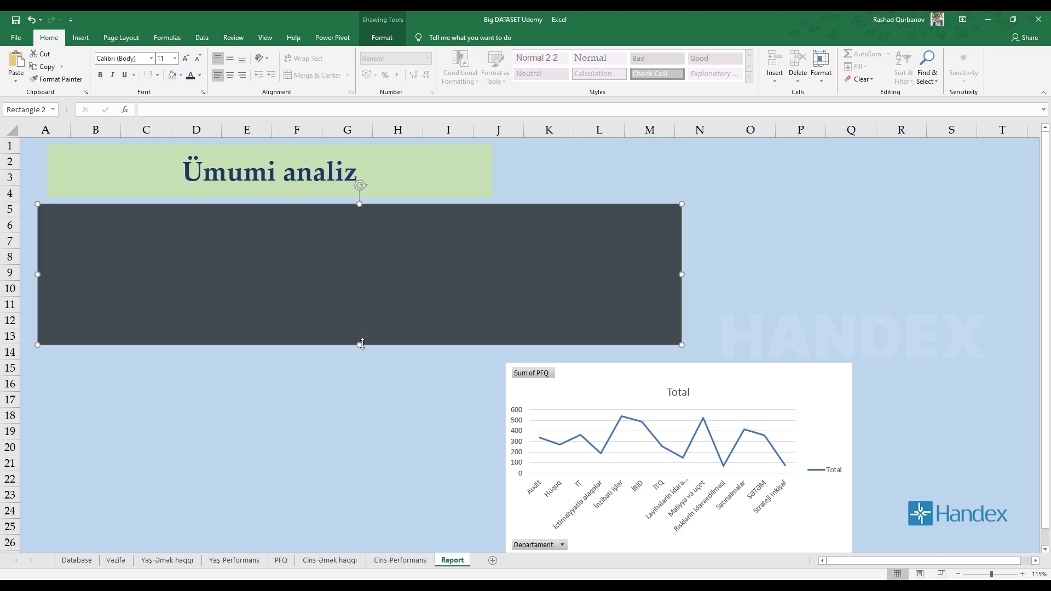
drag(607, 395, 182, 256)
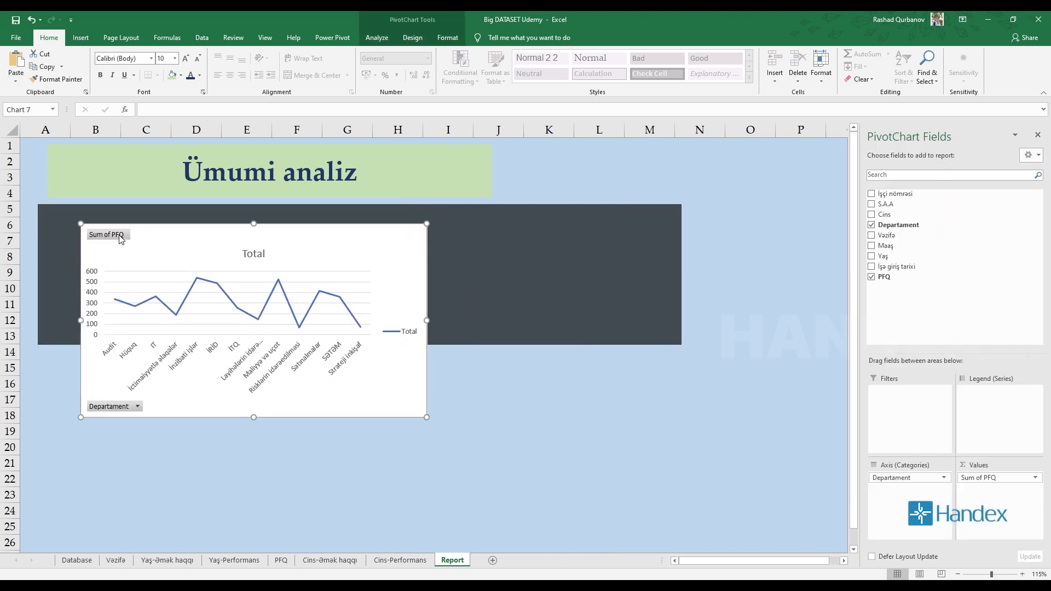
Try hiding all field buttons on the line chart and undo it.
scroll(852, 553, up, 2)
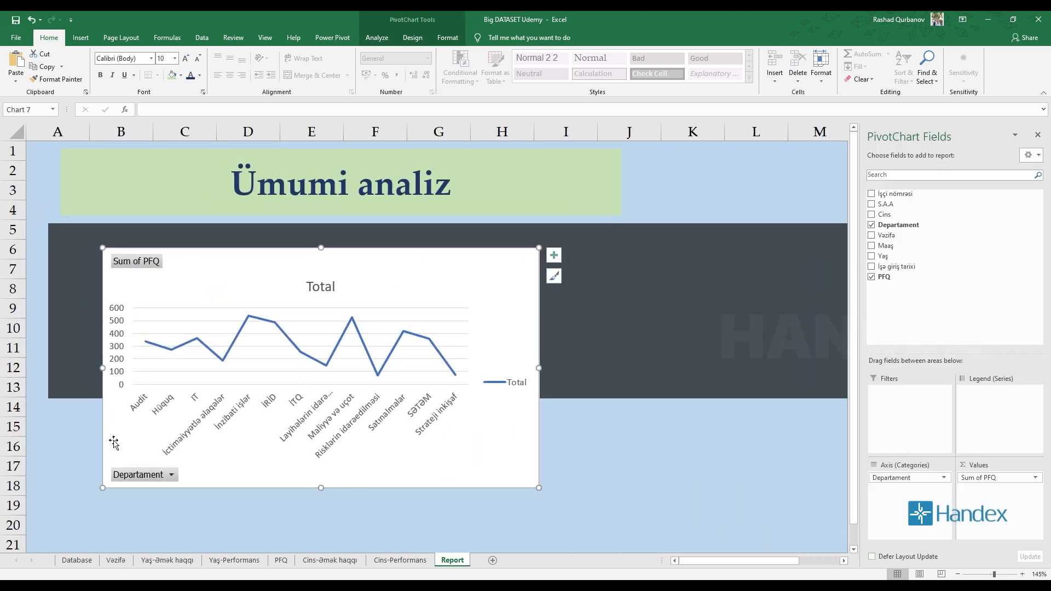
click(147, 261)
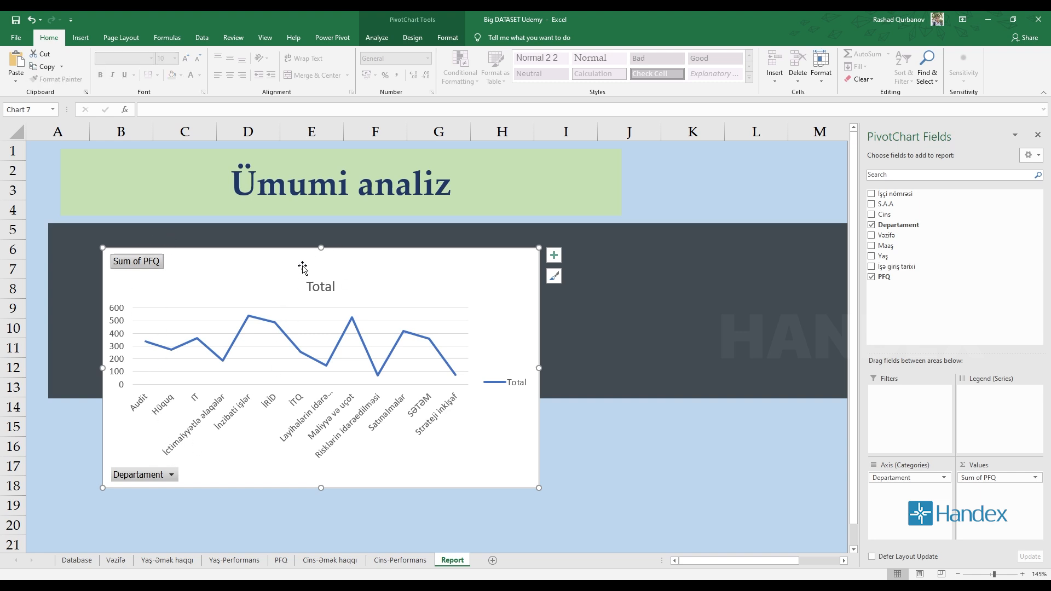
click(448, 37)
click(413, 37)
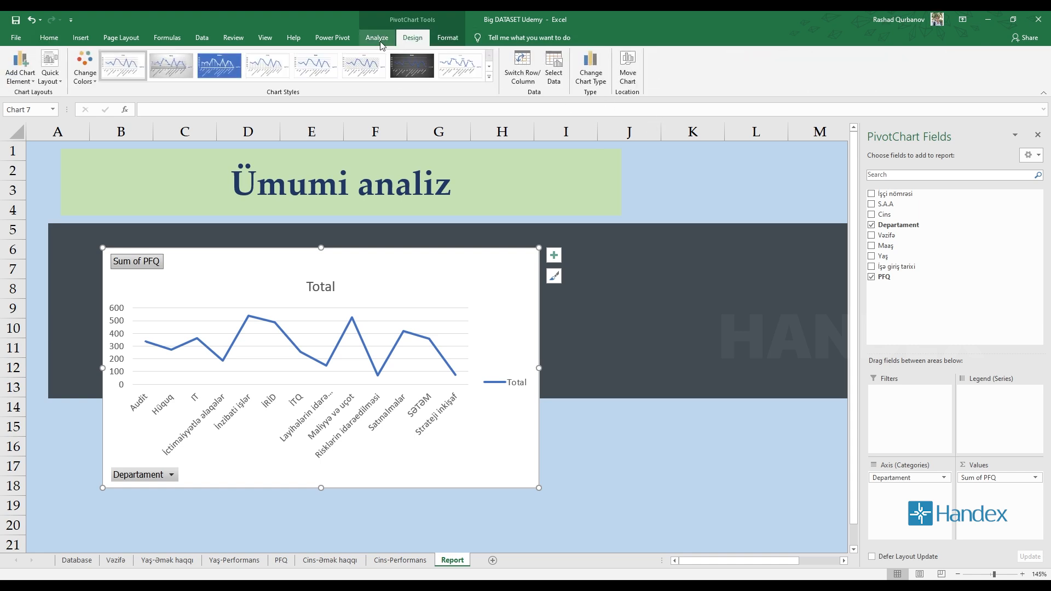
drag(385, 279, 389, 278)
click(389, 278)
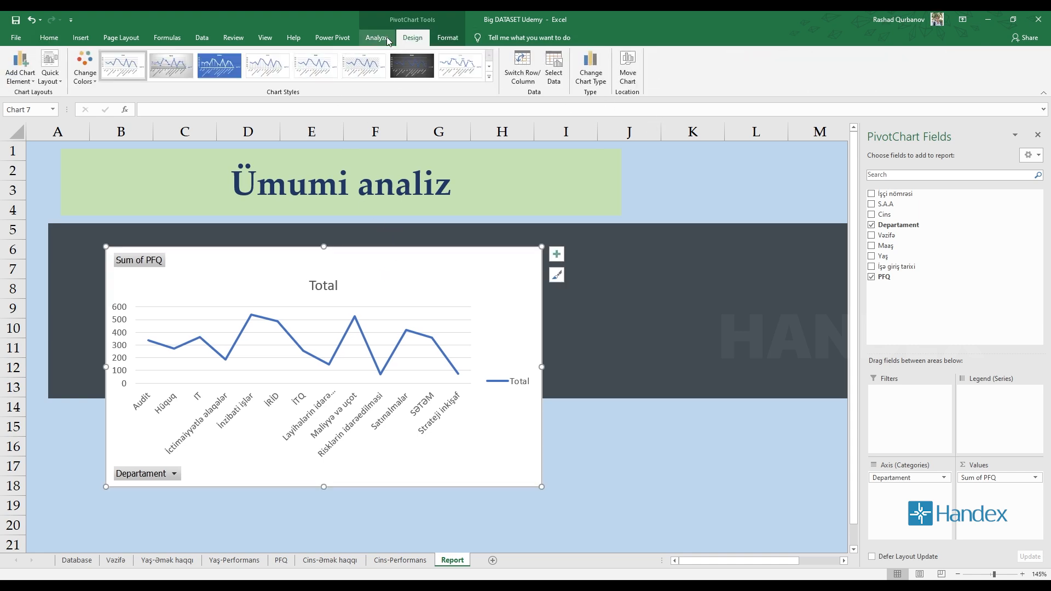
click(447, 37)
click(410, 37)
click(377, 37)
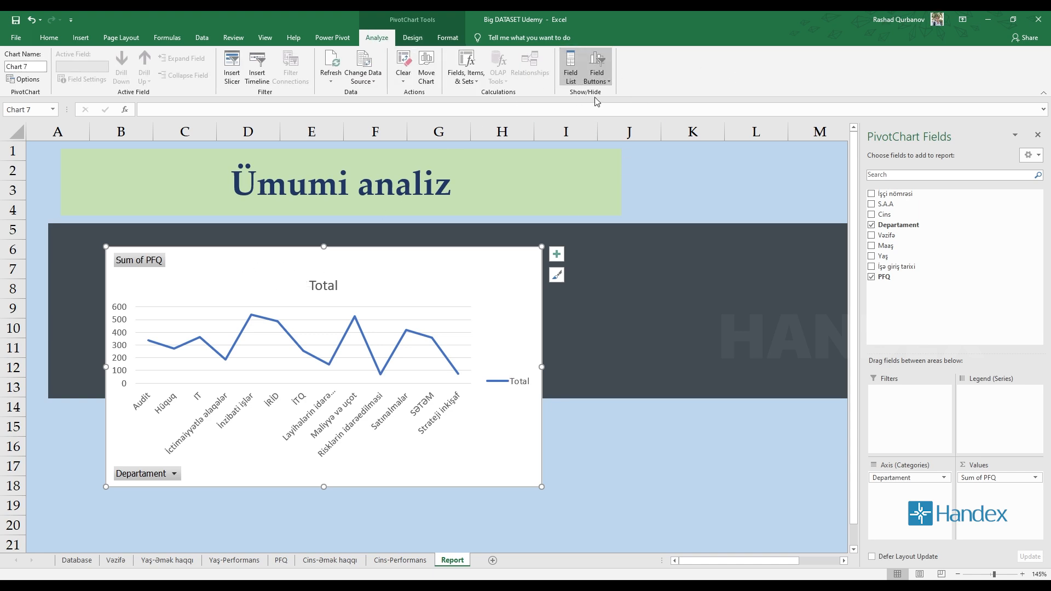
click(601, 75)
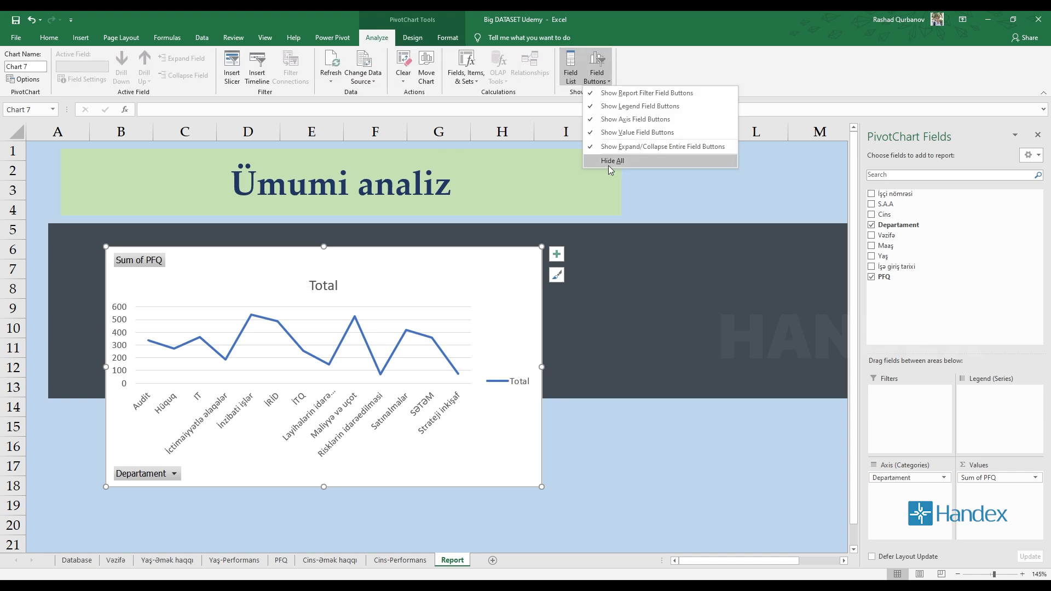
click(609, 166)
key(ctrl+z)
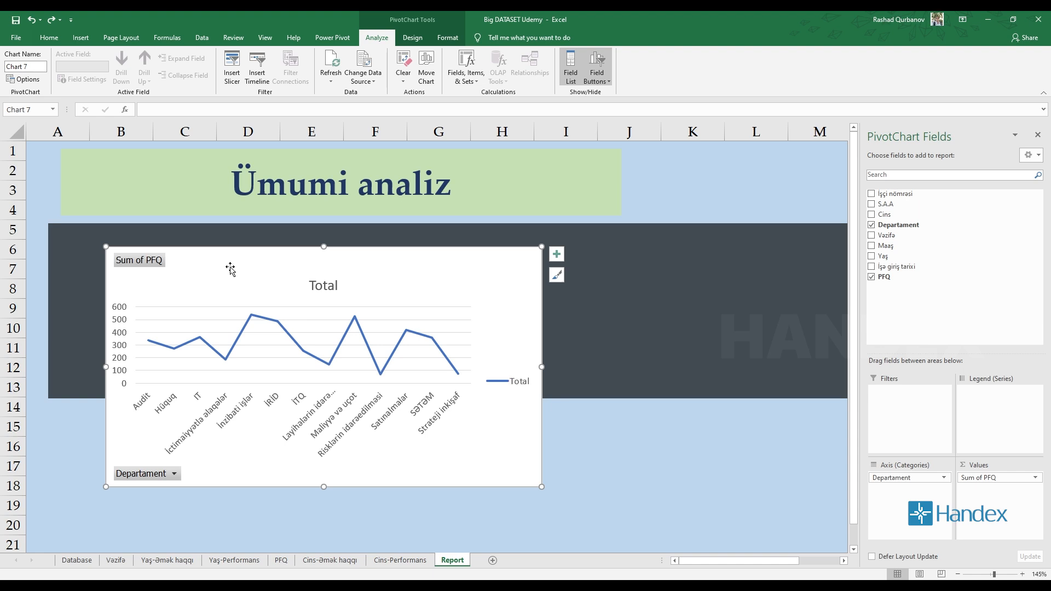
Hide all field buttons on the Departament line chart.
right_click(149, 265)
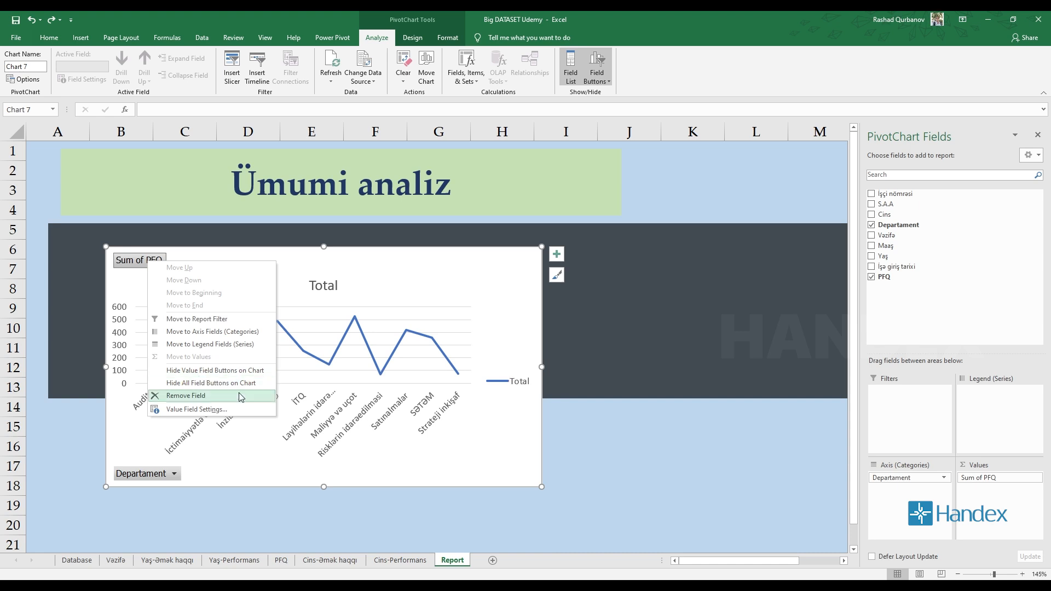
click(567, 83)
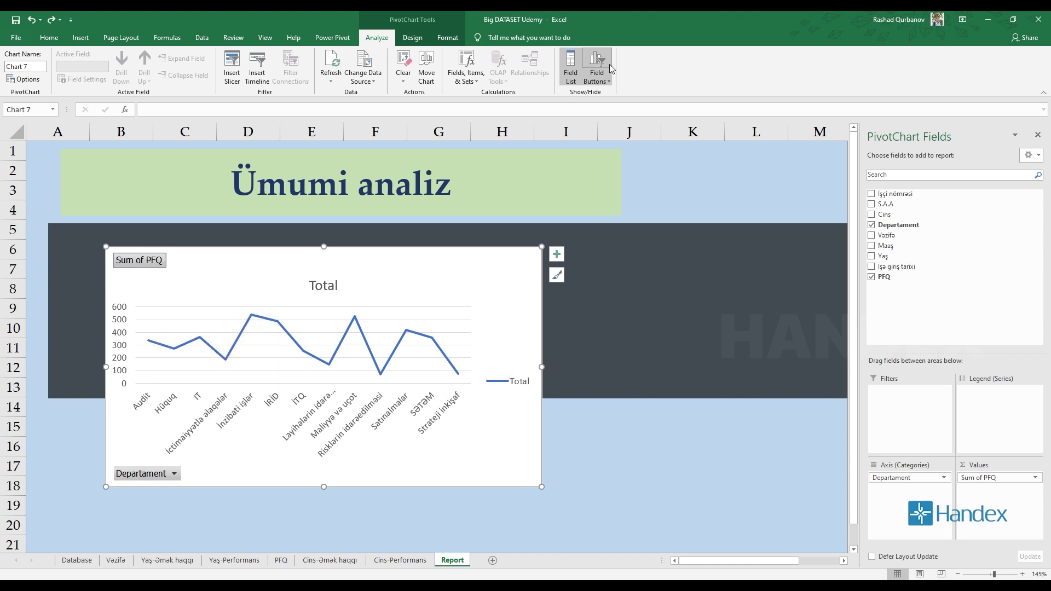
click(605, 82)
click(612, 160)
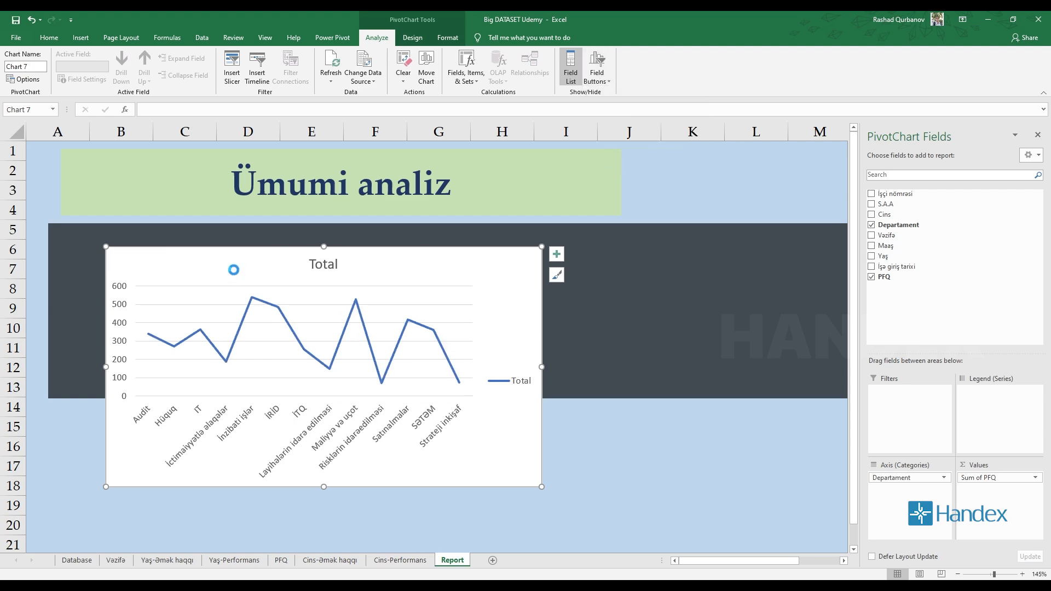
Move the line chart to the upper-left corner of the dark rectangle and shorten it to fit within the rectangle's height.
scroll(260, 264, up, 3)
scroll(276, 260, down, 2)
drag(261, 256, 207, 237)
scroll(323, 374, down, 3)
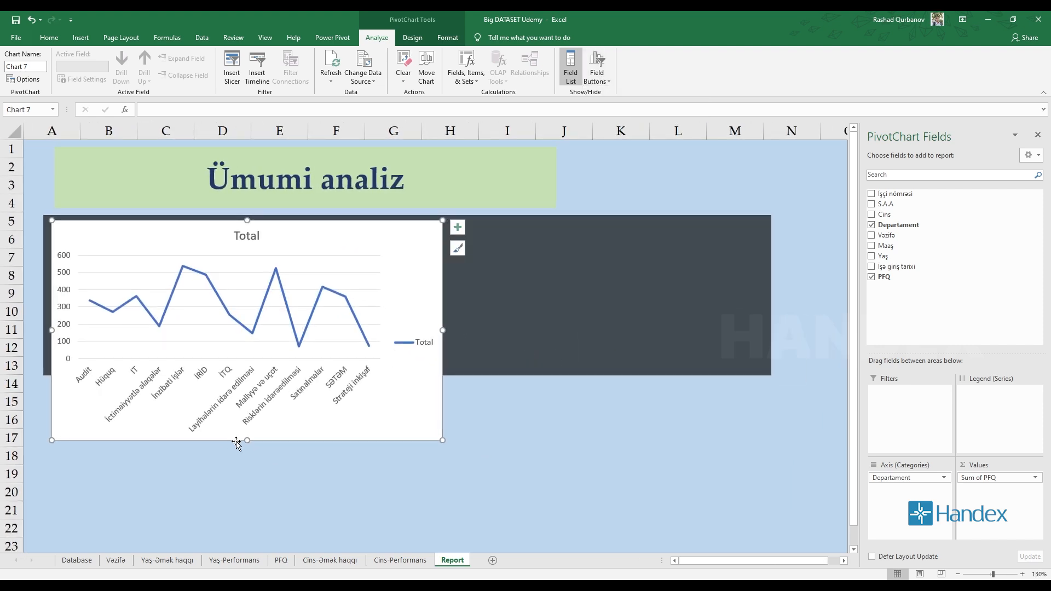
drag(247, 440, 244, 368)
Extend the dark rectangle down through row 14 and stretch the line chart to fill it, leaving a thin dark border.
click(509, 377)
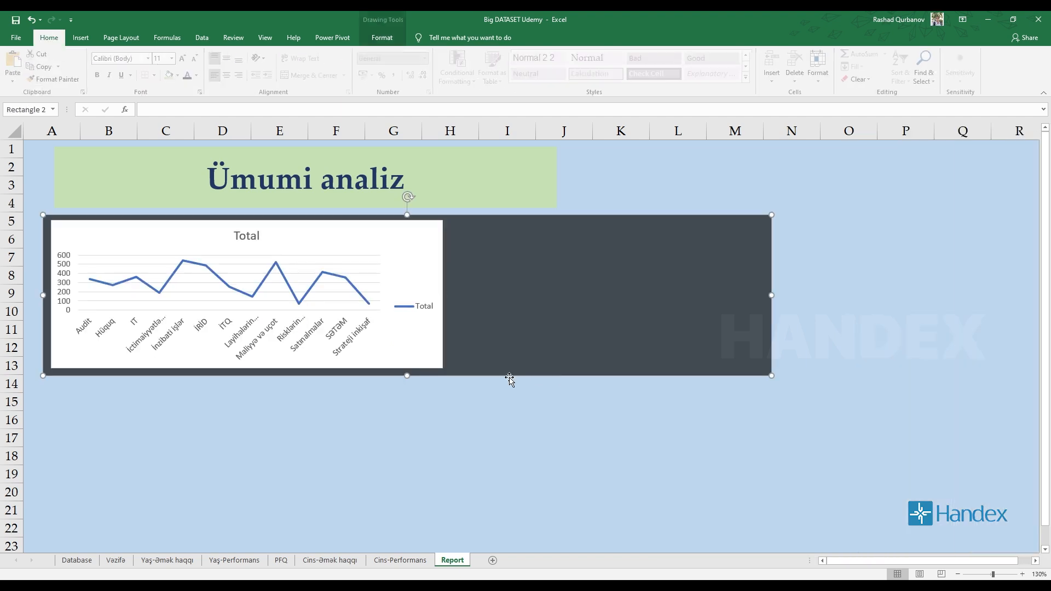
drag(446, 380, 403, 397)
click(312, 237)
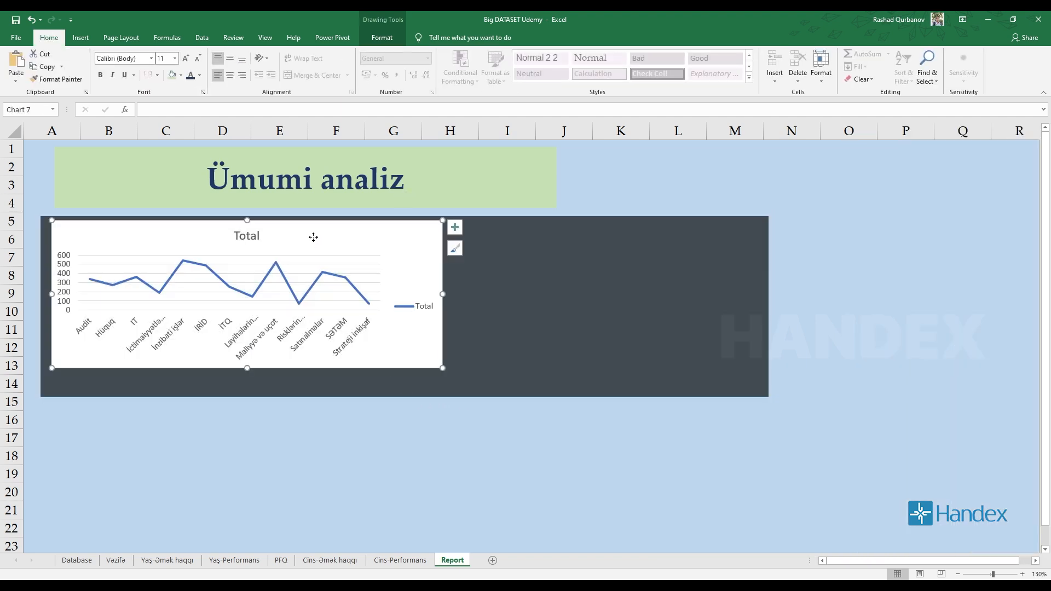
drag(312, 237, 306, 235)
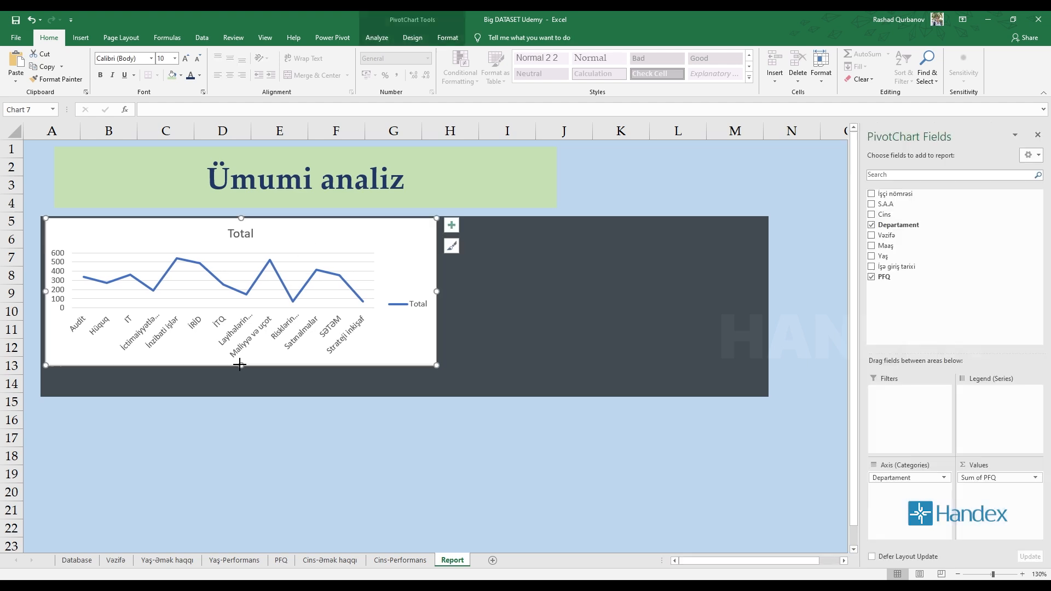
drag(241, 365, 241, 385)
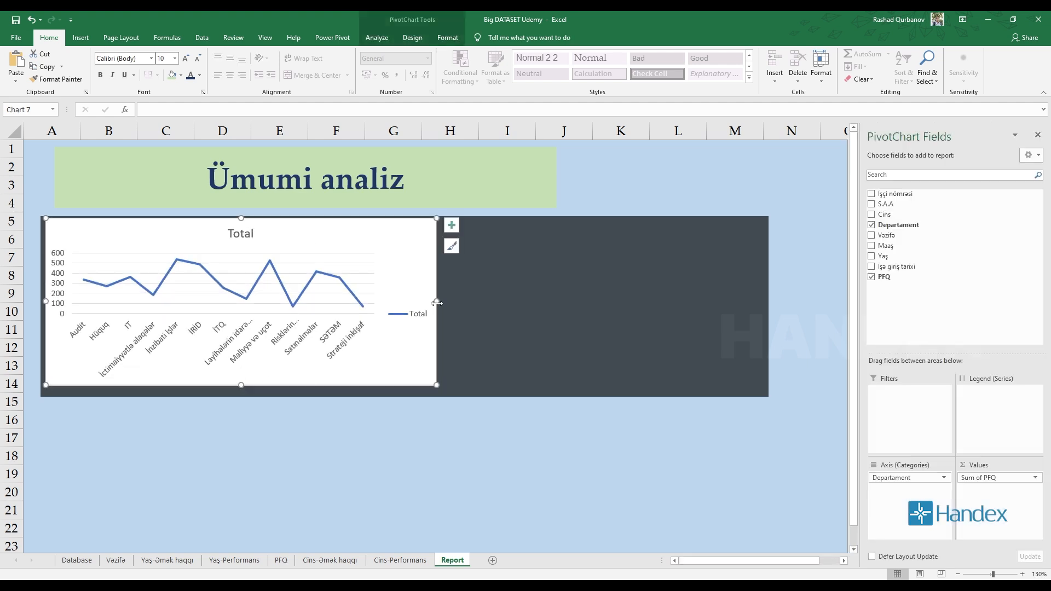
drag(436, 303, 764, 303)
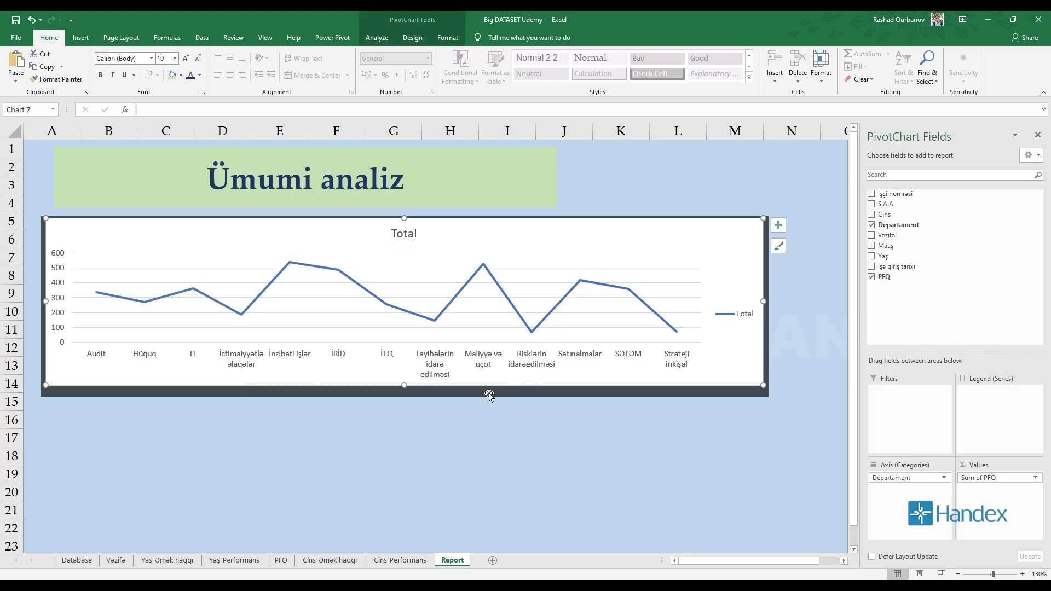
drag(404, 386, 404, 392)
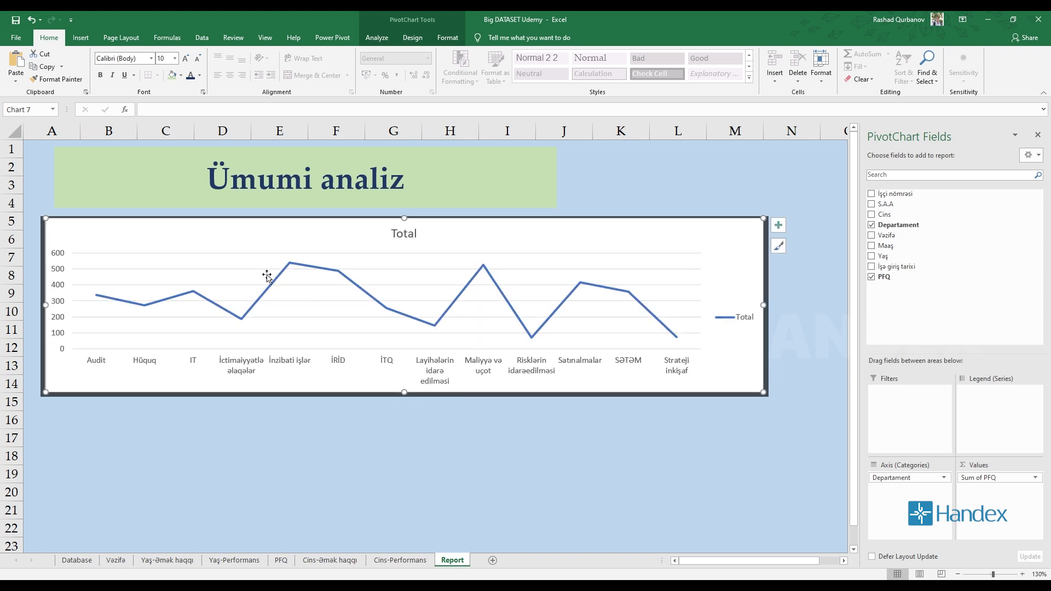
Open the chart area formatting options for the line chart and close the PivotChart field list.
double_click(279, 236)
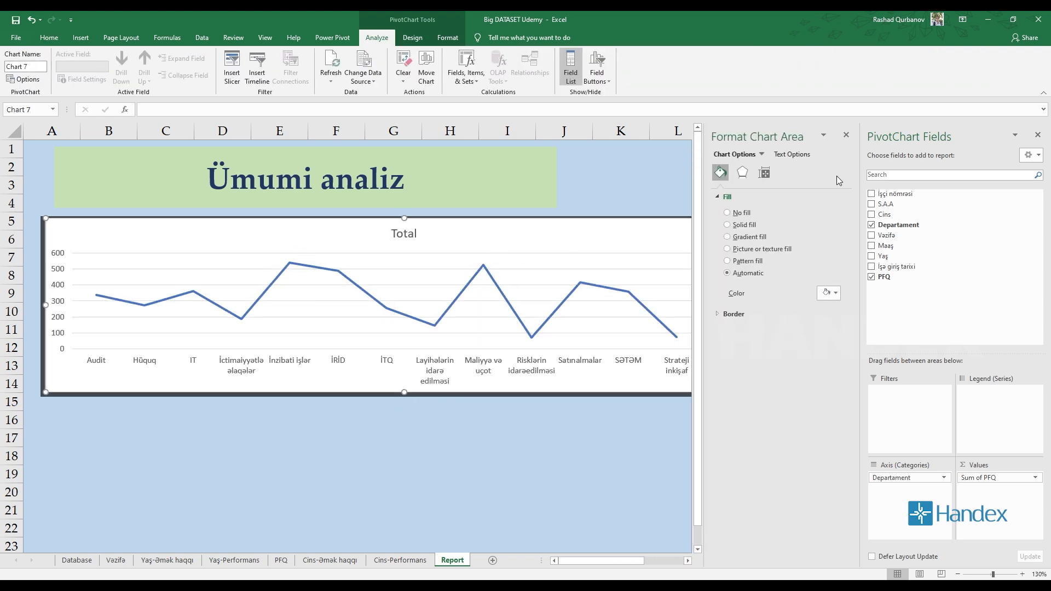
click(853, 135)
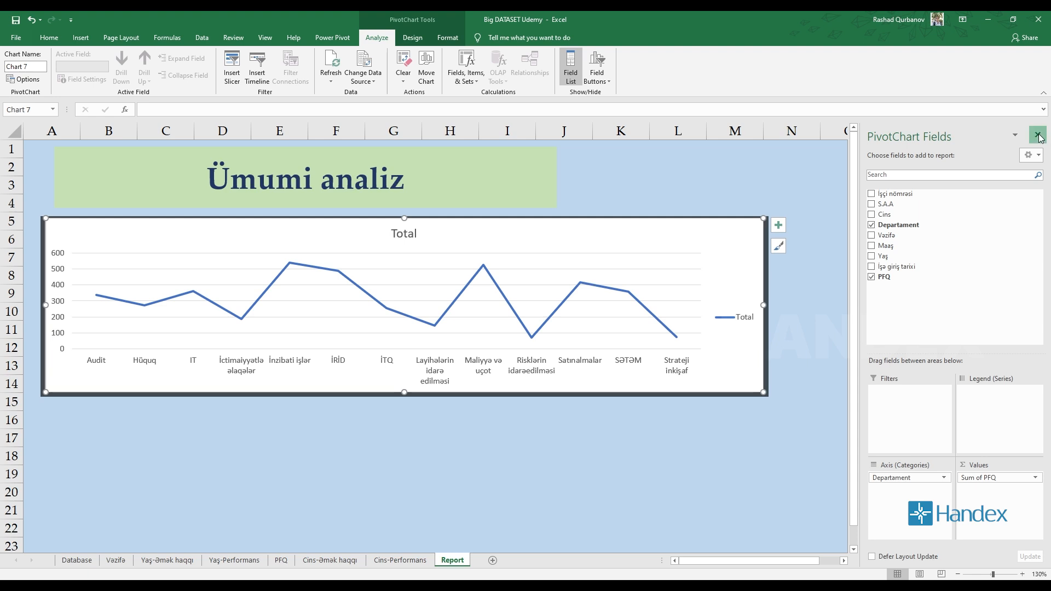
click(1037, 135)
double_click(508, 232)
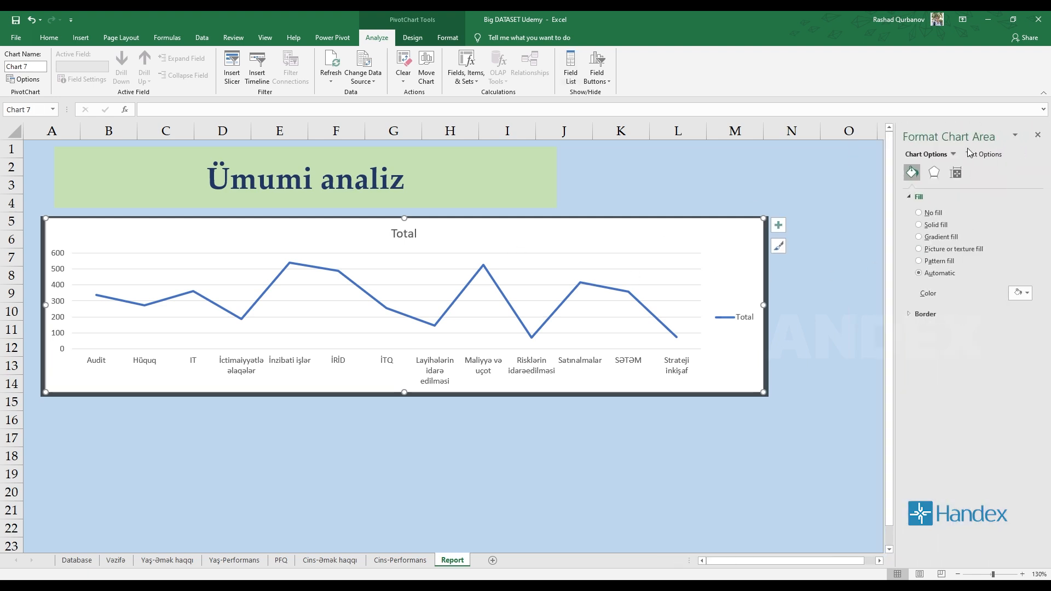
Look through the chart area's fill, border, text, effects, and size and properties formatting options.
click(916, 198)
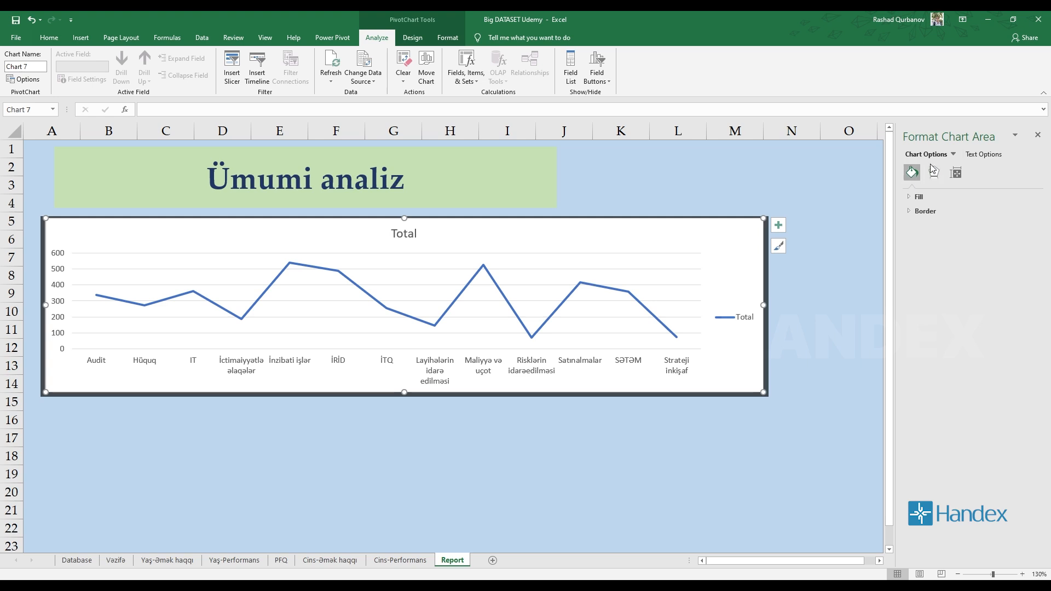
click(984, 155)
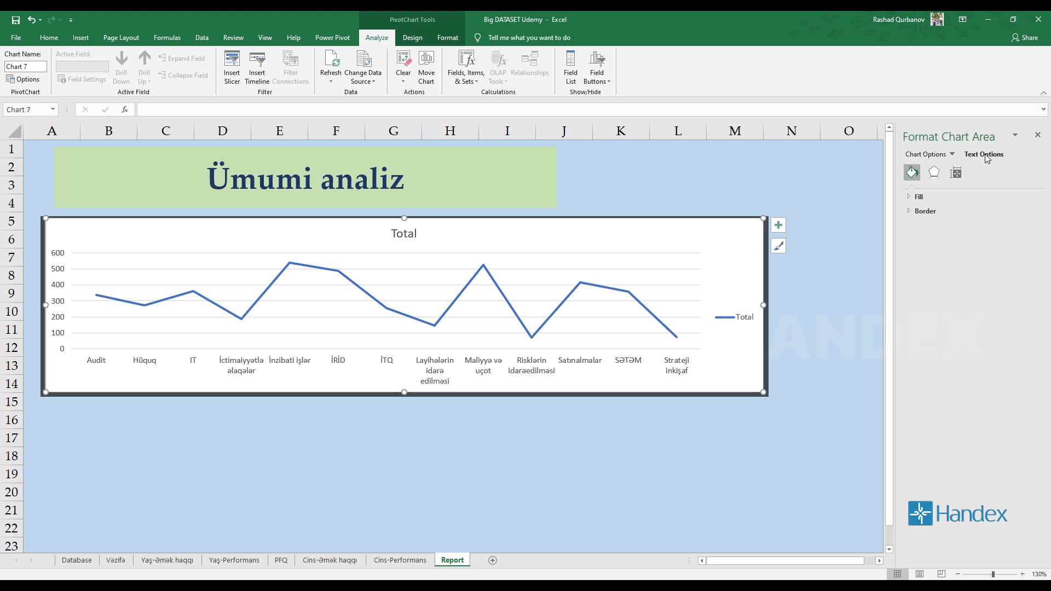
click(931, 154)
click(934, 172)
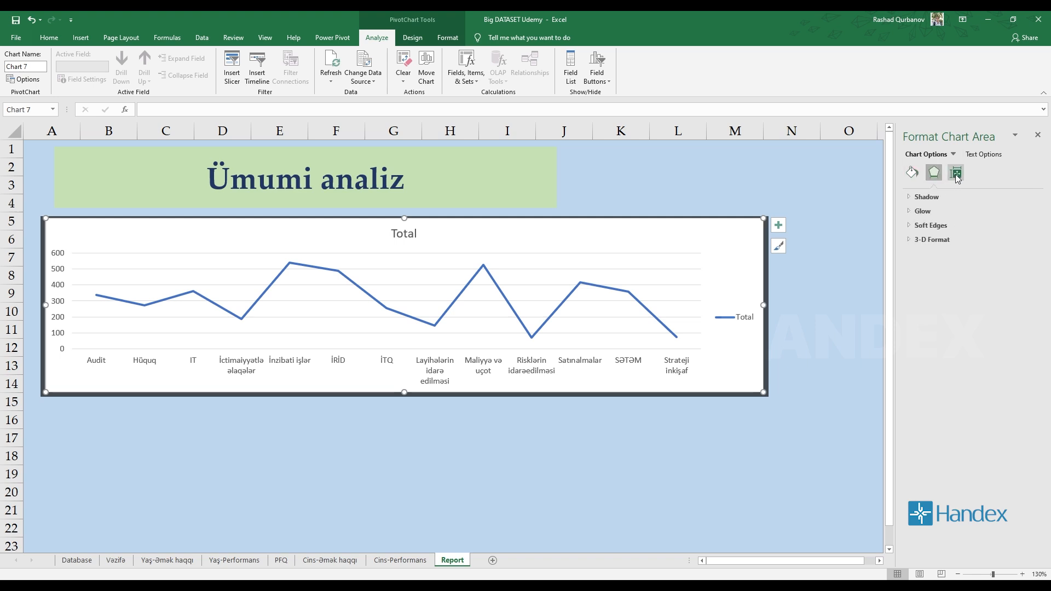
click(956, 173)
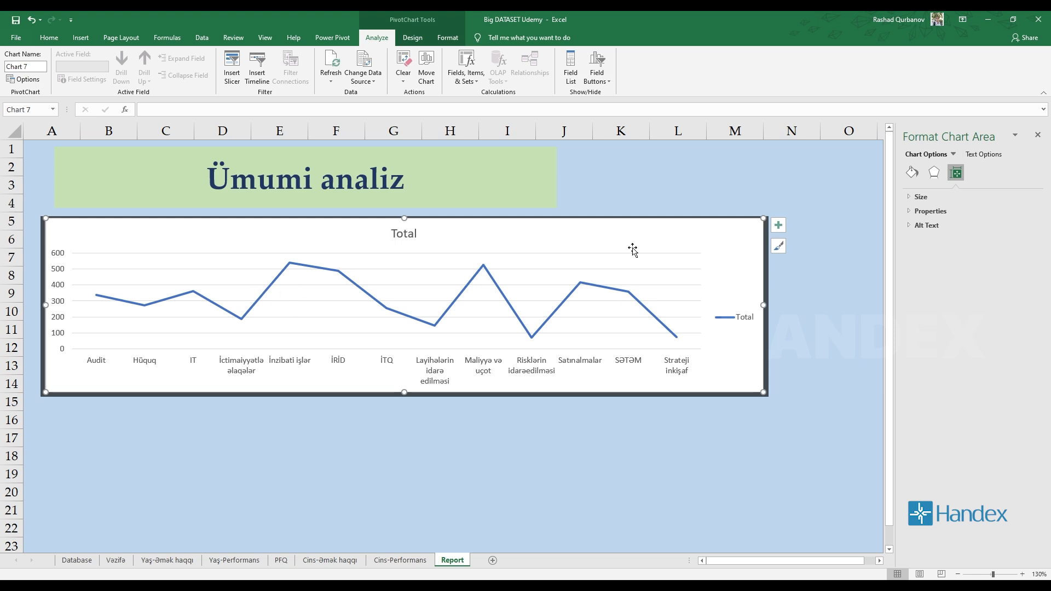
click(940, 173)
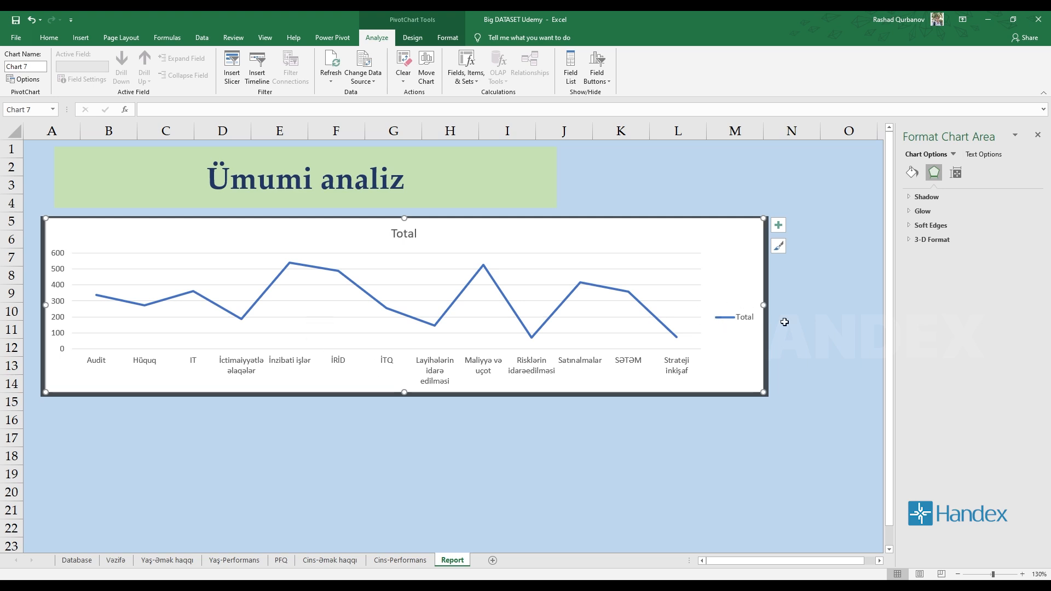
click(911, 173)
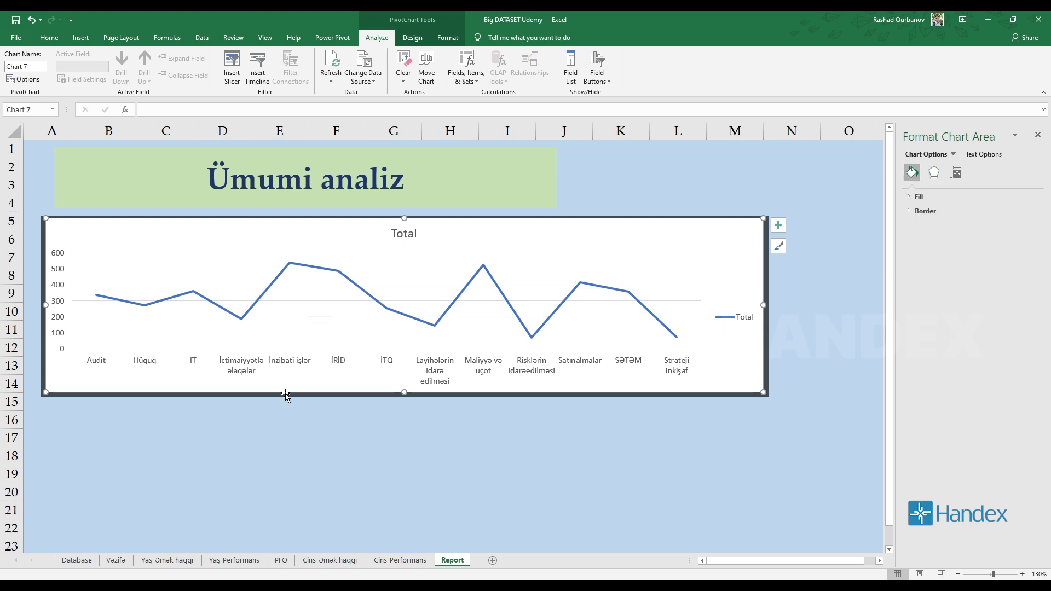
click(913, 213)
click(914, 212)
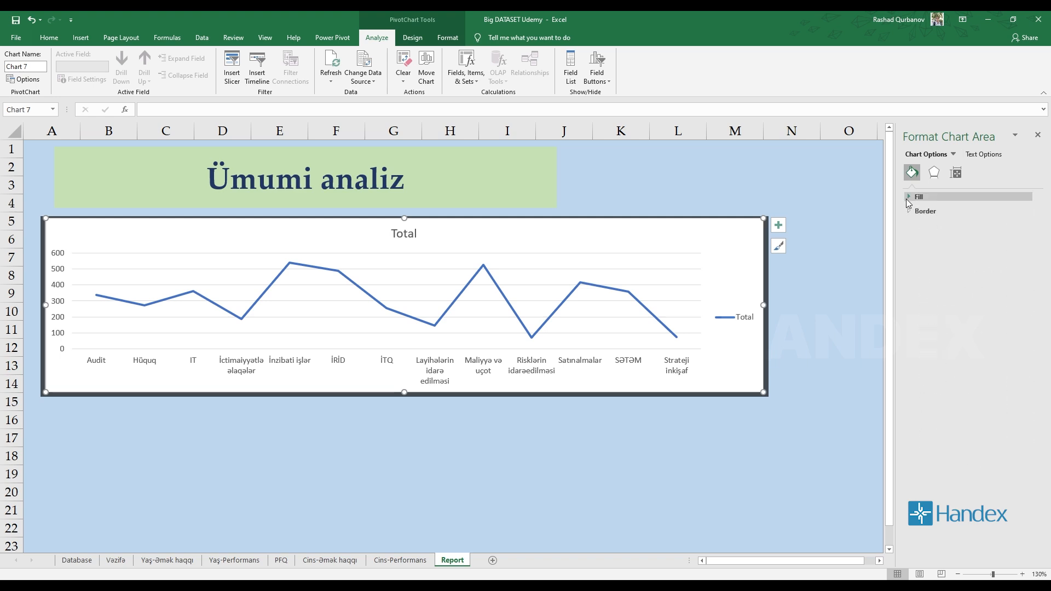
Set the line chart's background to no fill and nudge the chart slightly inside the dark rectangle.
click(909, 199)
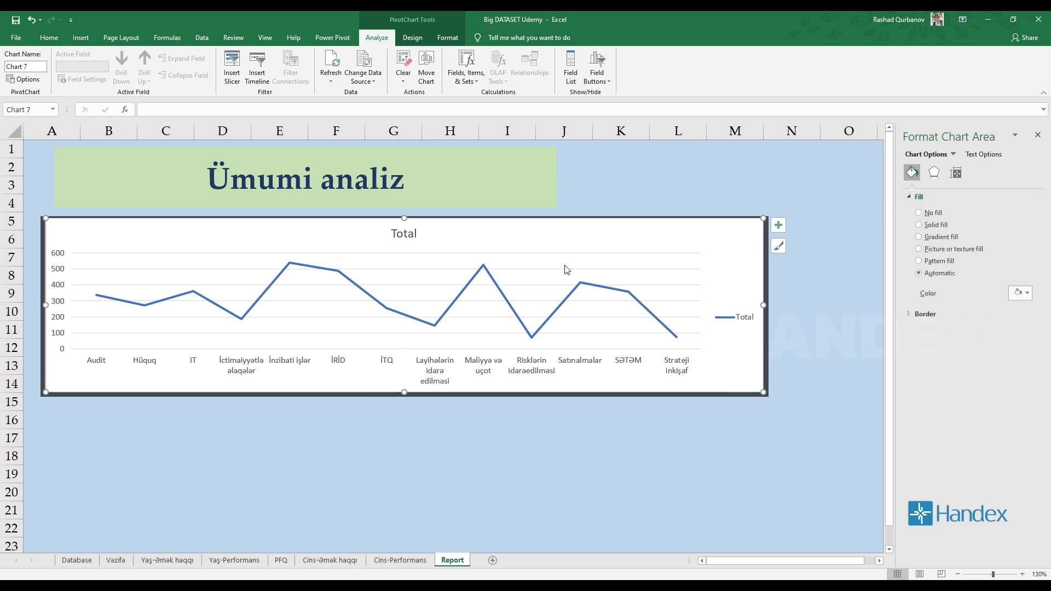
click(919, 213)
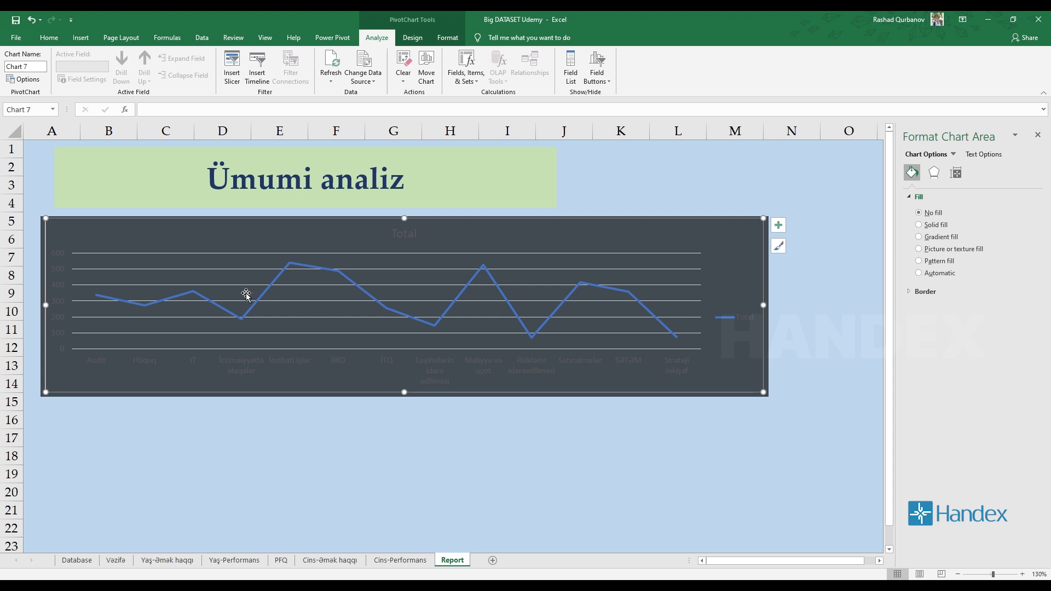
mouse_move(701, 241)
mouse_down()
mouse_move(723, 458)
mouse_move(730, 432)
mouse_move(711, 424)
mouse_move(685, 265)
mouse_move(721, 241)
mouse_move(705, 235)
mouse_up()
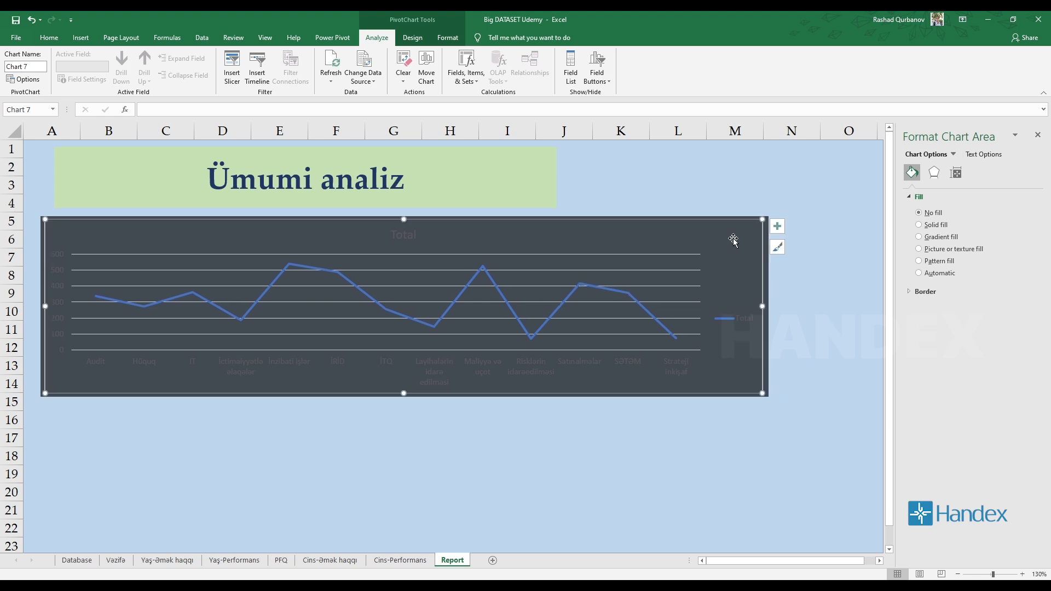
click(1039, 136)
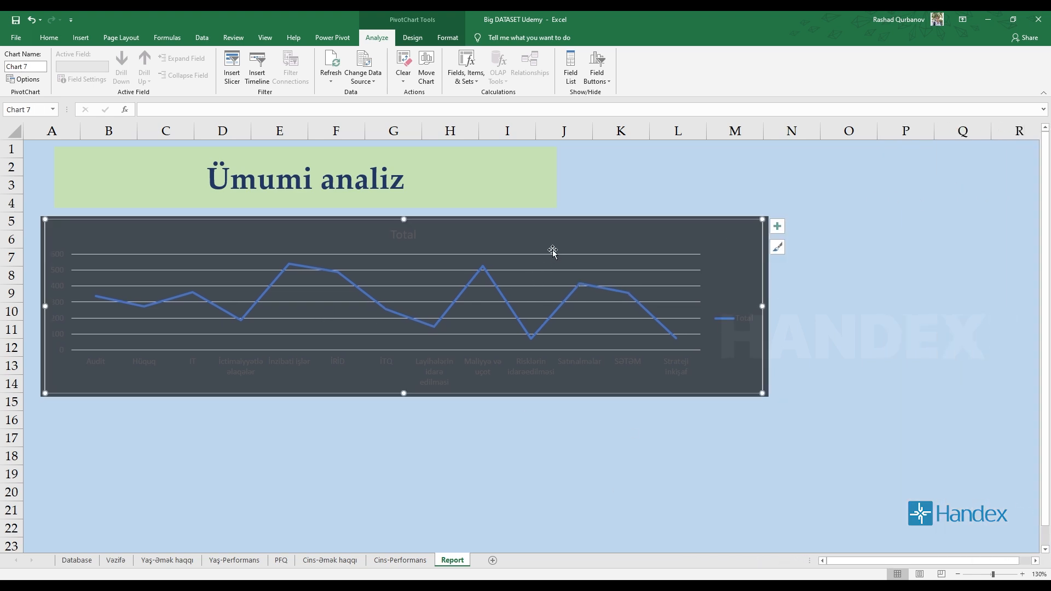
Delete the Total title from the line chart on Report after checking the source chart on the PFQ sheet.
click(415, 234)
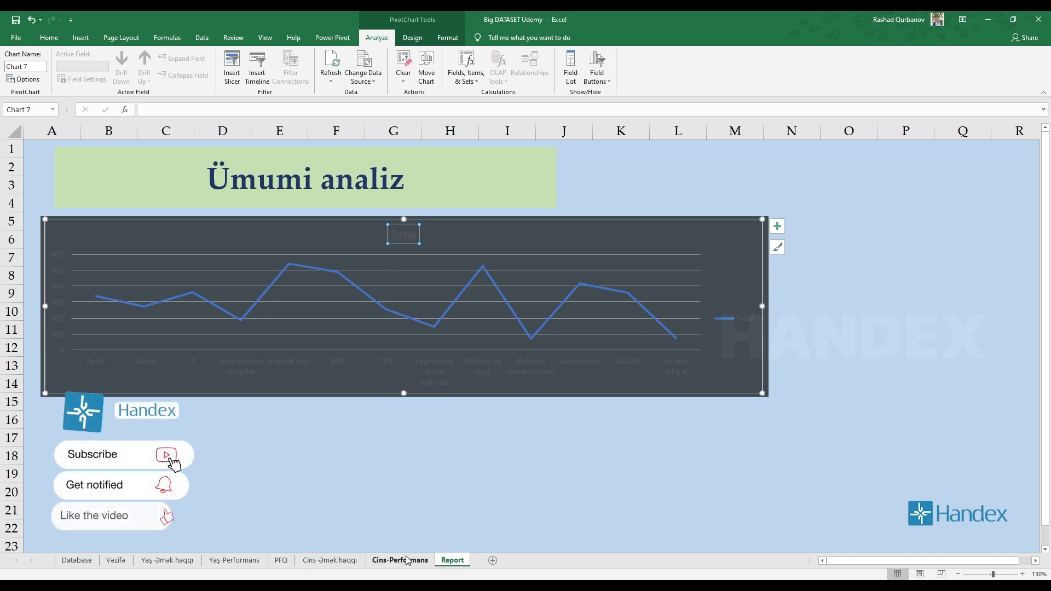
click(281, 560)
click(452, 560)
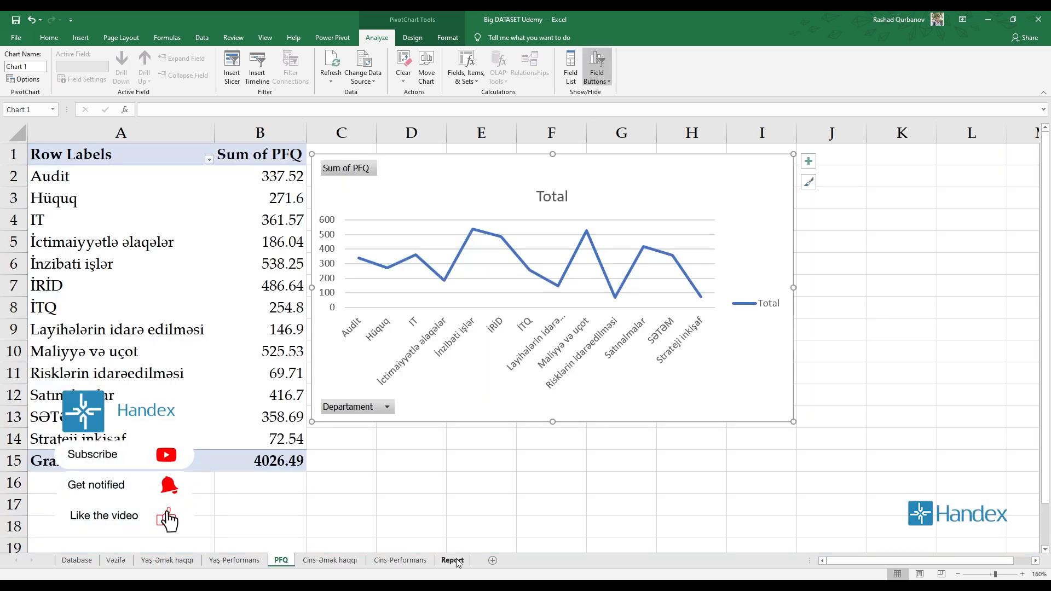
scroll(378, 309, up, 2)
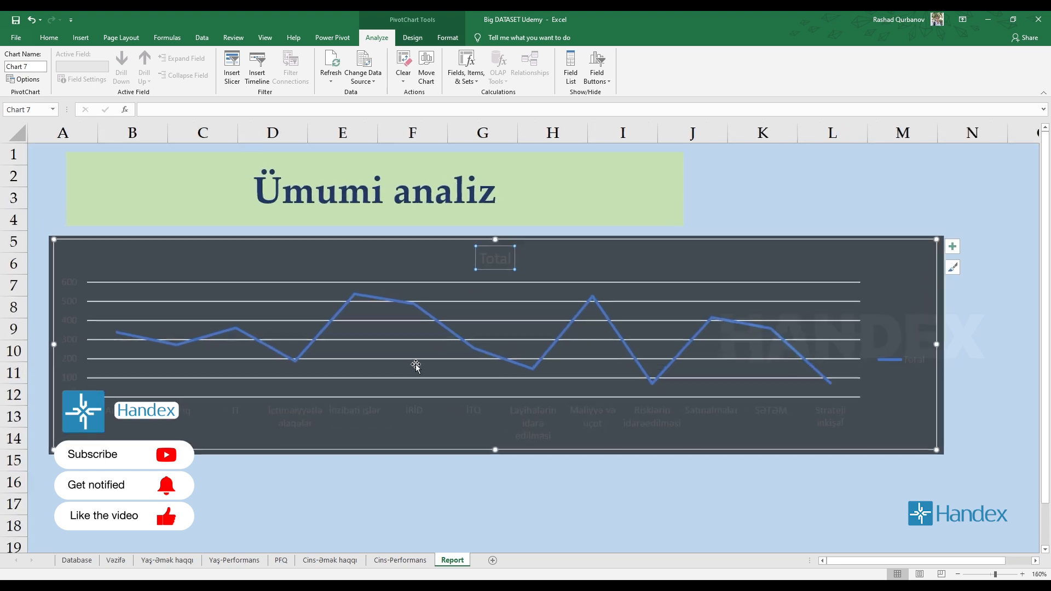
click(499, 259)
click(518, 252)
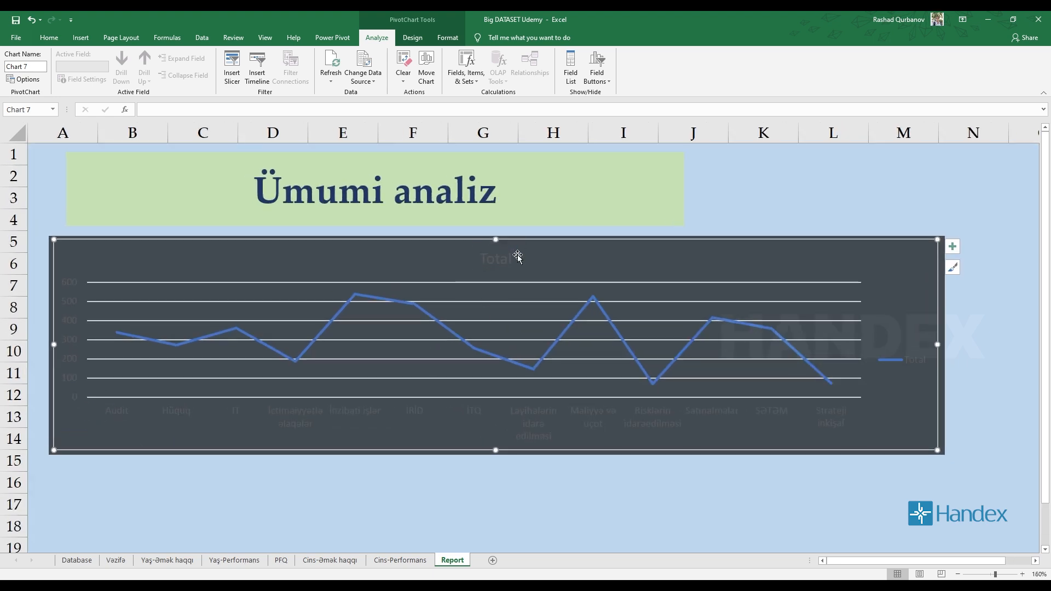
click(518, 256)
click(507, 258)
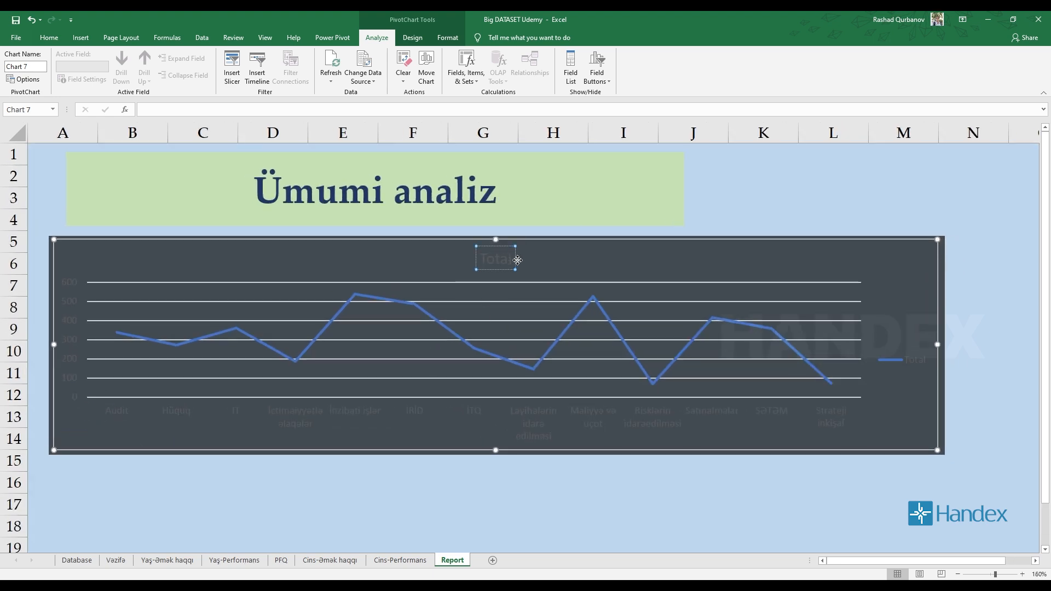
click(518, 260)
key(Delete)
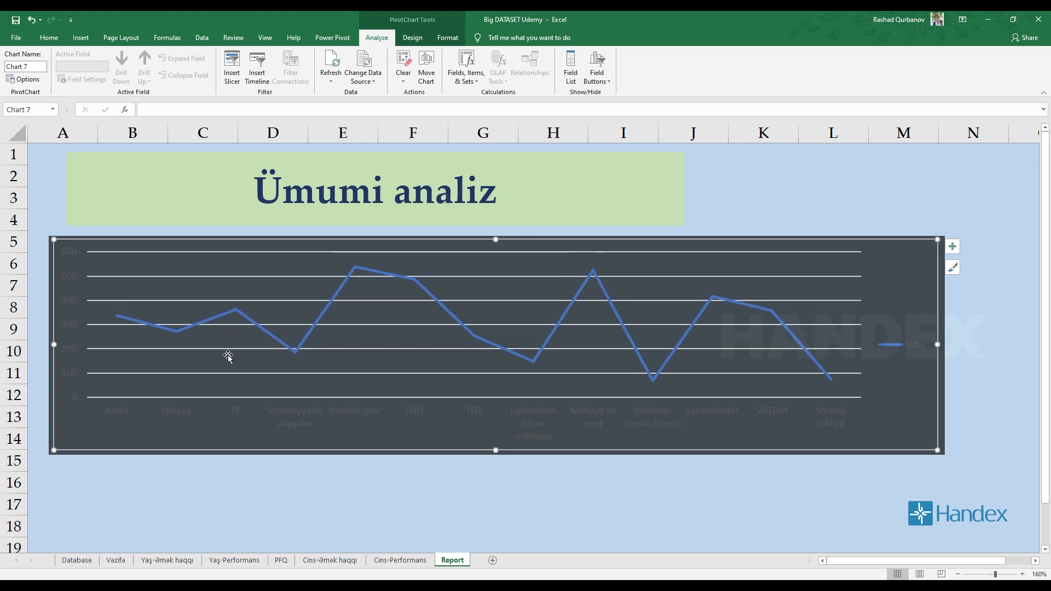
Color the value axis labels of the line chart white.
click(65, 300)
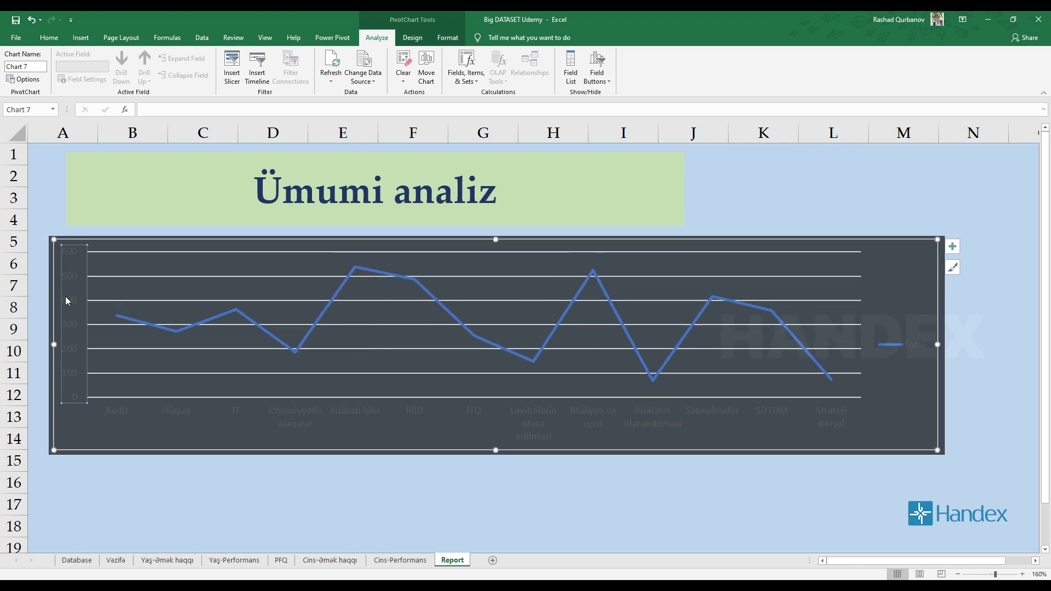
click(116, 418)
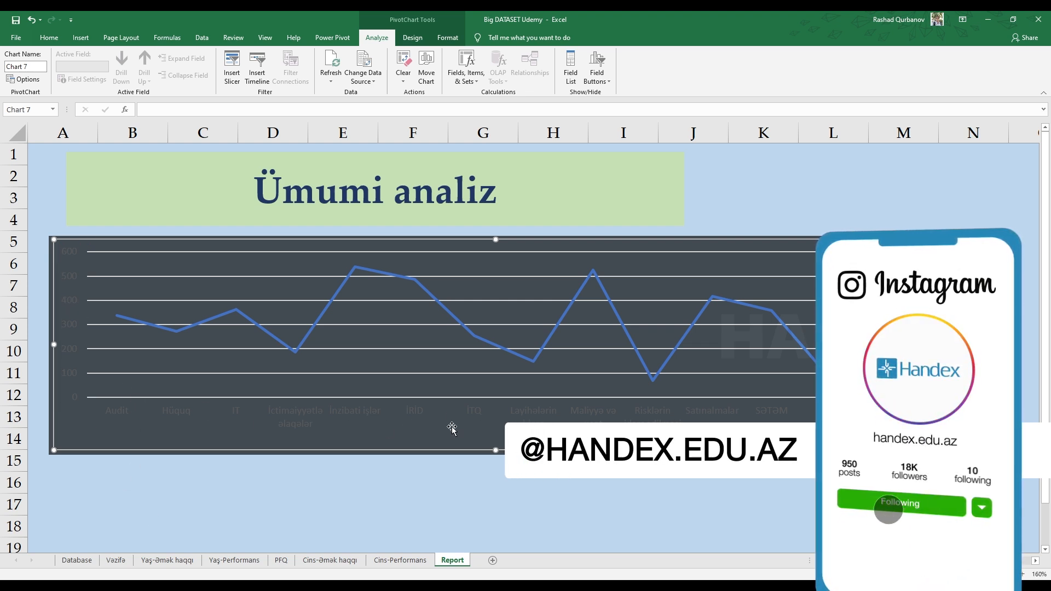
click(465, 411)
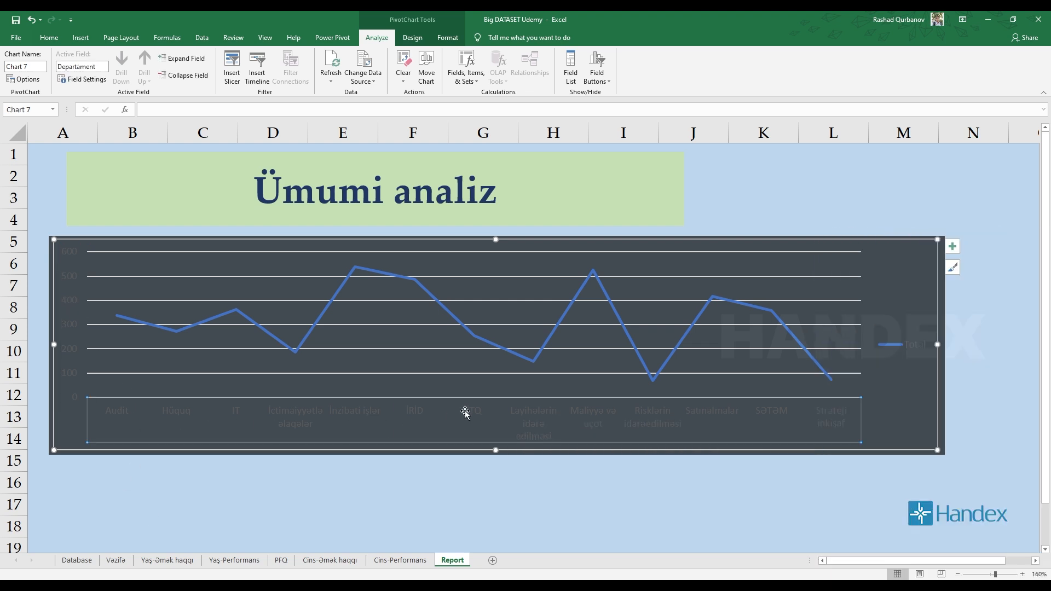
click(71, 351)
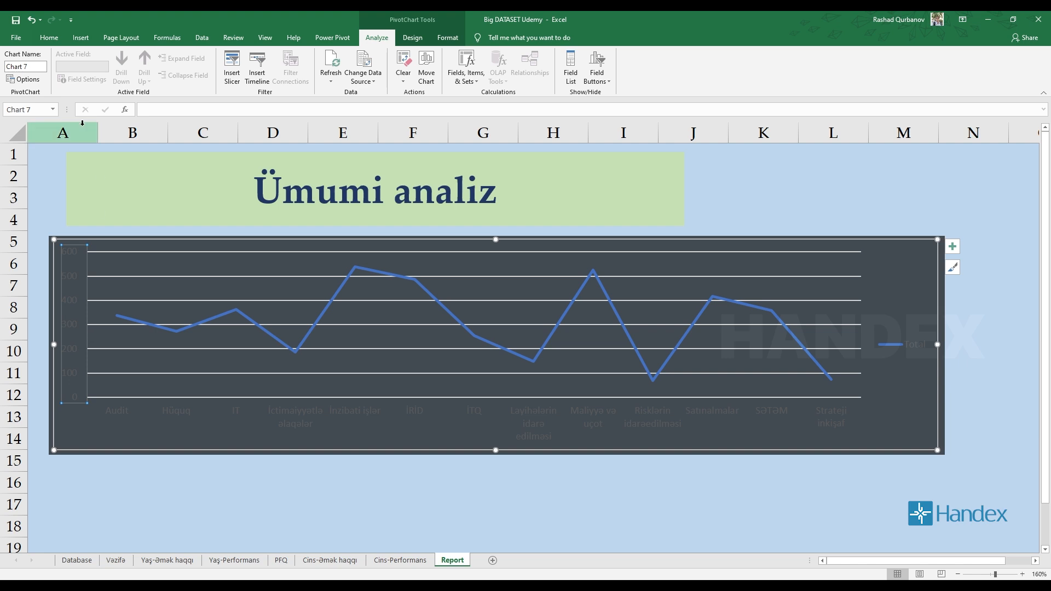
click(49, 37)
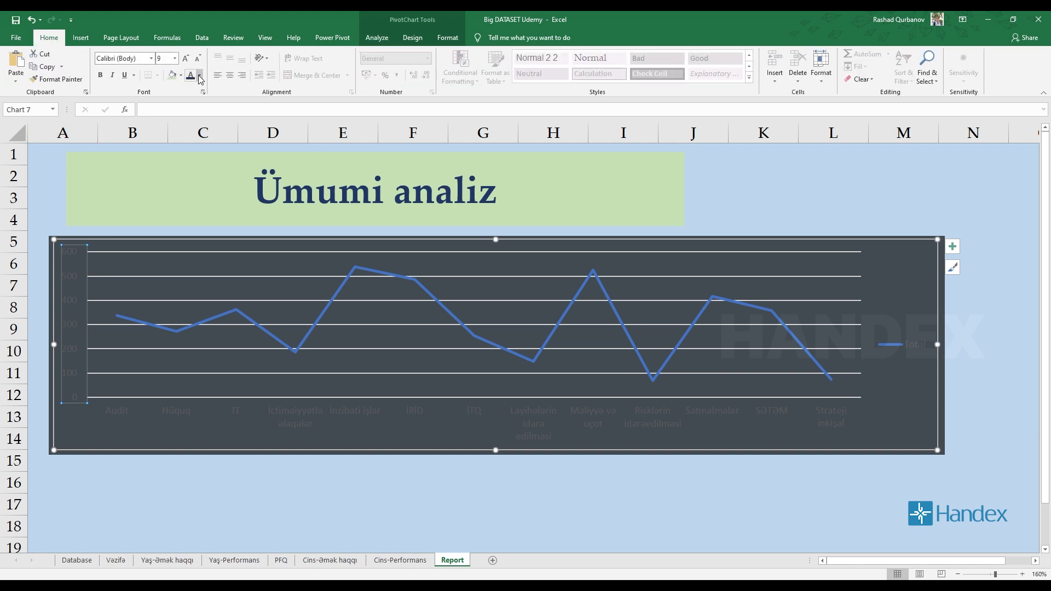
click(199, 75)
click(190, 113)
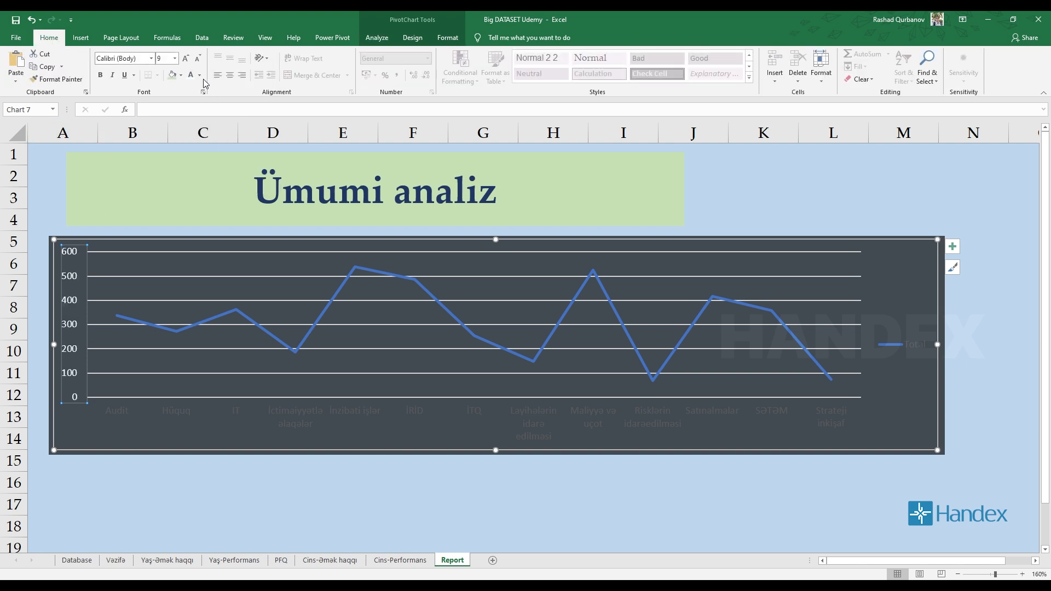
Format the line chart's value axis labels as bold Palatino Linotype at size 10.
click(199, 75)
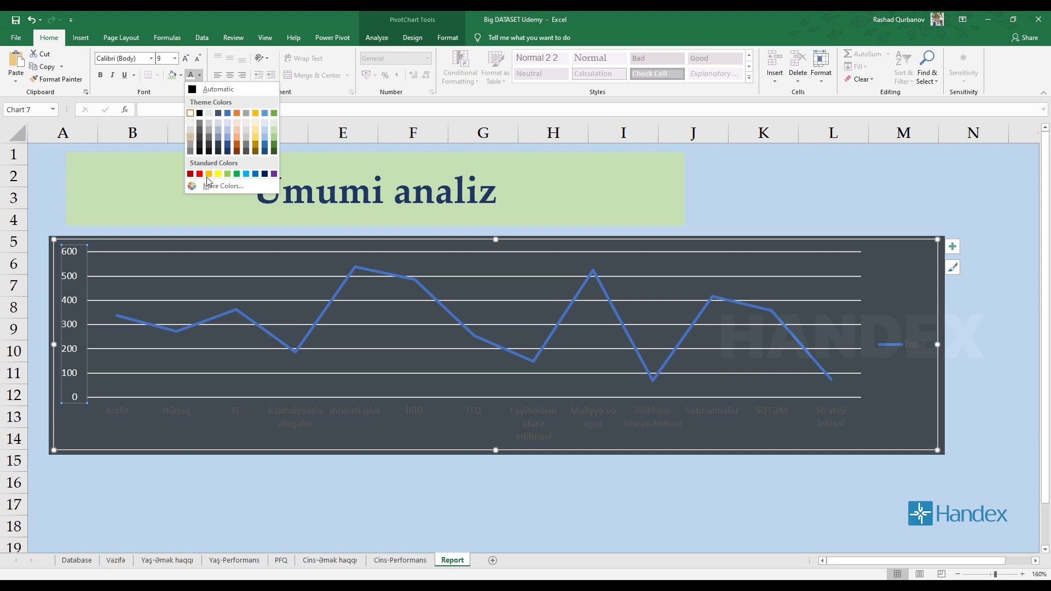
click(122, 58)
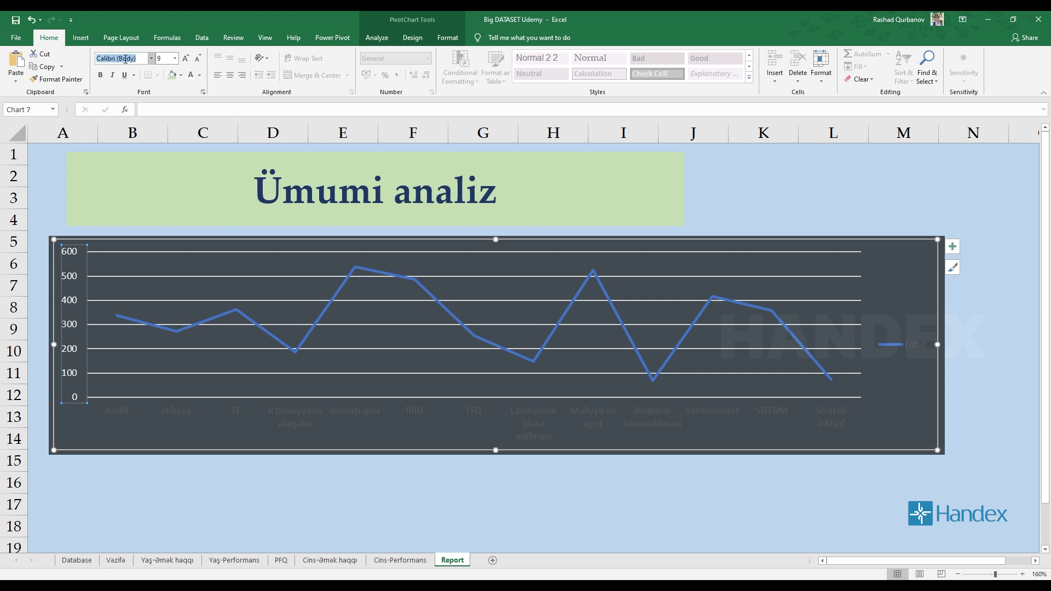
text(Palatino Linotype)
key(Return)
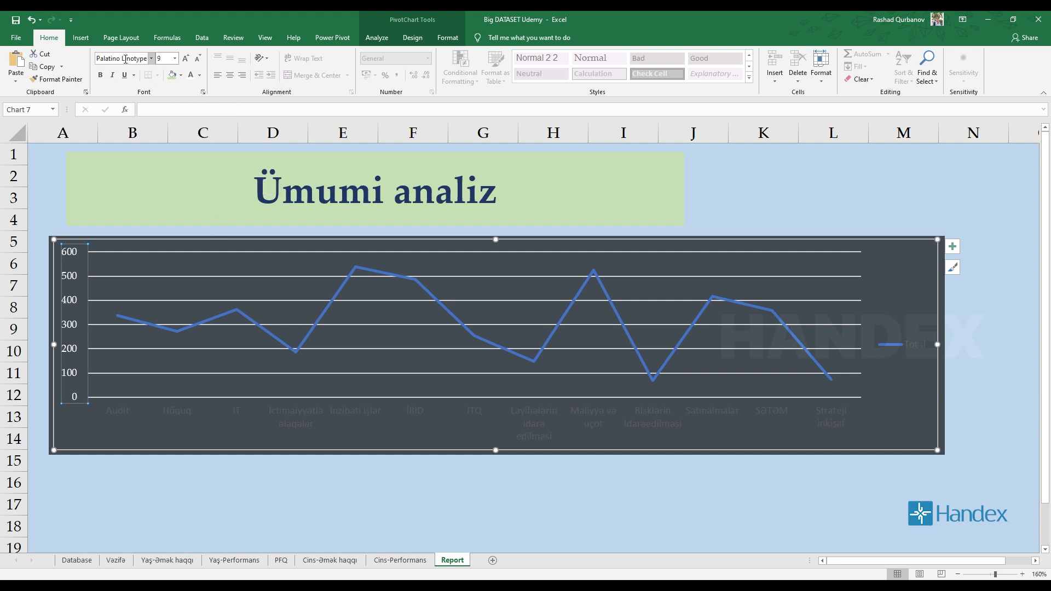
click(184, 60)
click(100, 75)
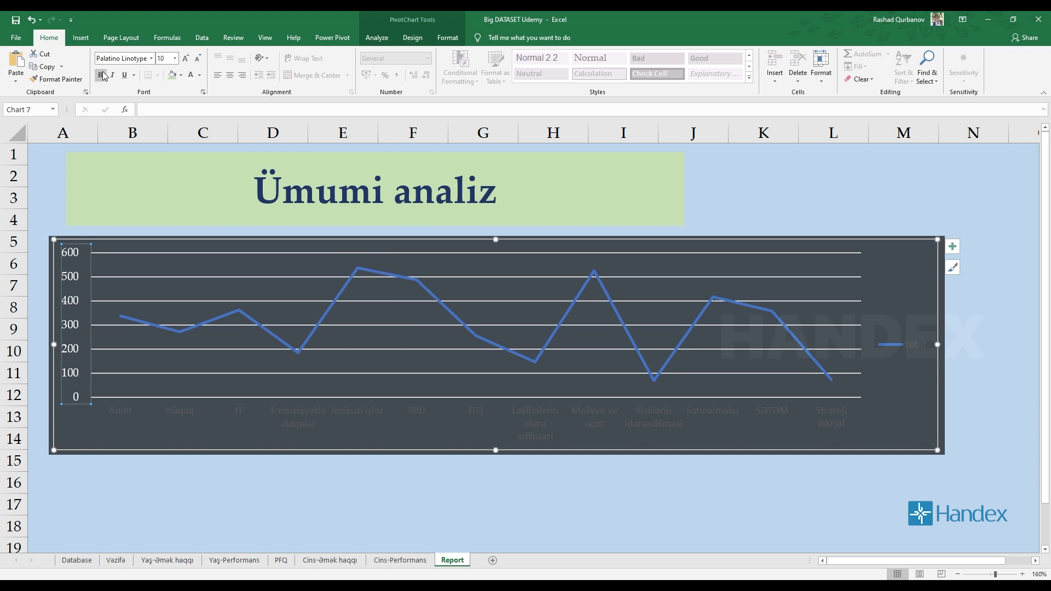
Format all text of the line chart as white, bold Palatino Linotype at size 8.
click(237, 444)
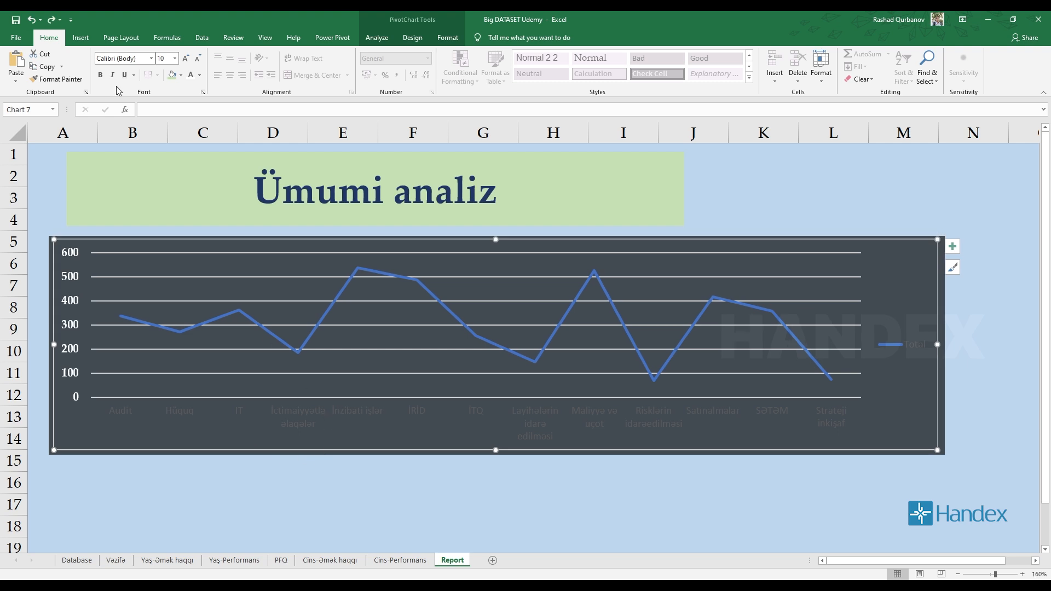
click(120, 58)
text(Palatino Linotype)
key(Return)
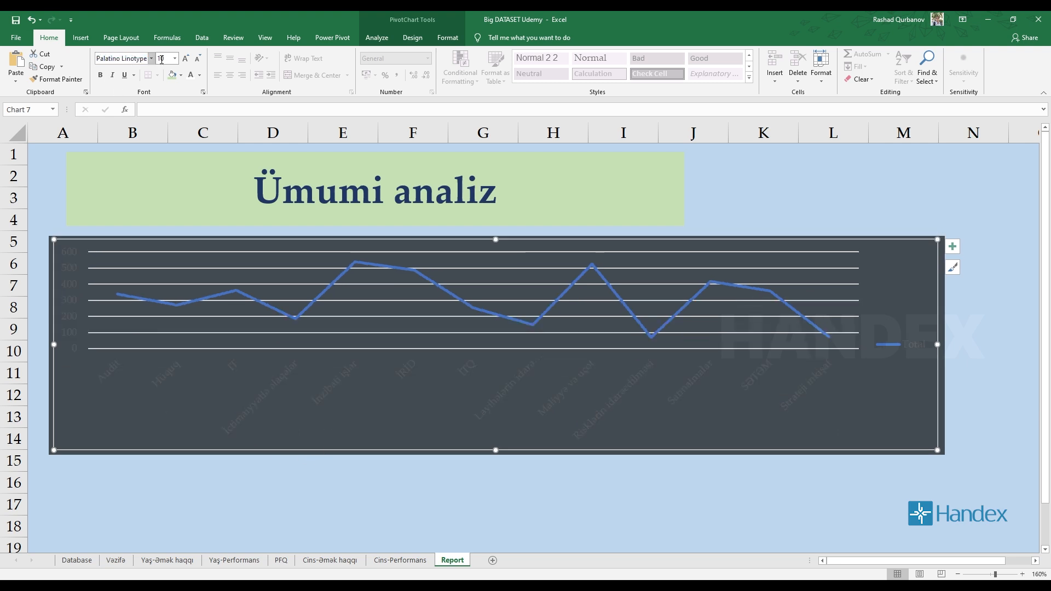
click(199, 63)
click(198, 65)
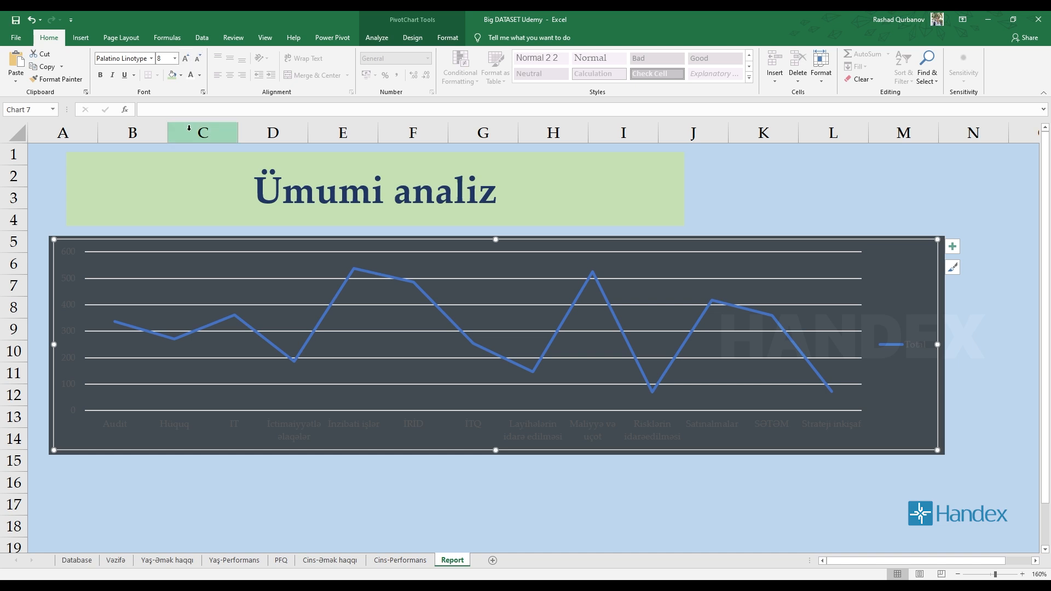
click(102, 77)
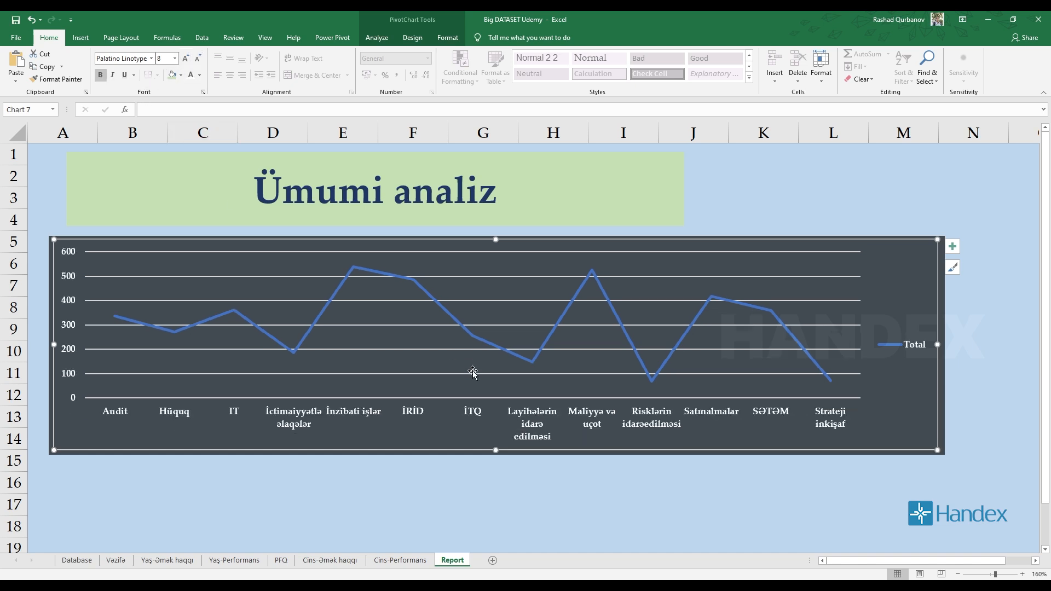
Set the fill transparency of the dark rectangle behind the line chart to 41%.
click(599, 528)
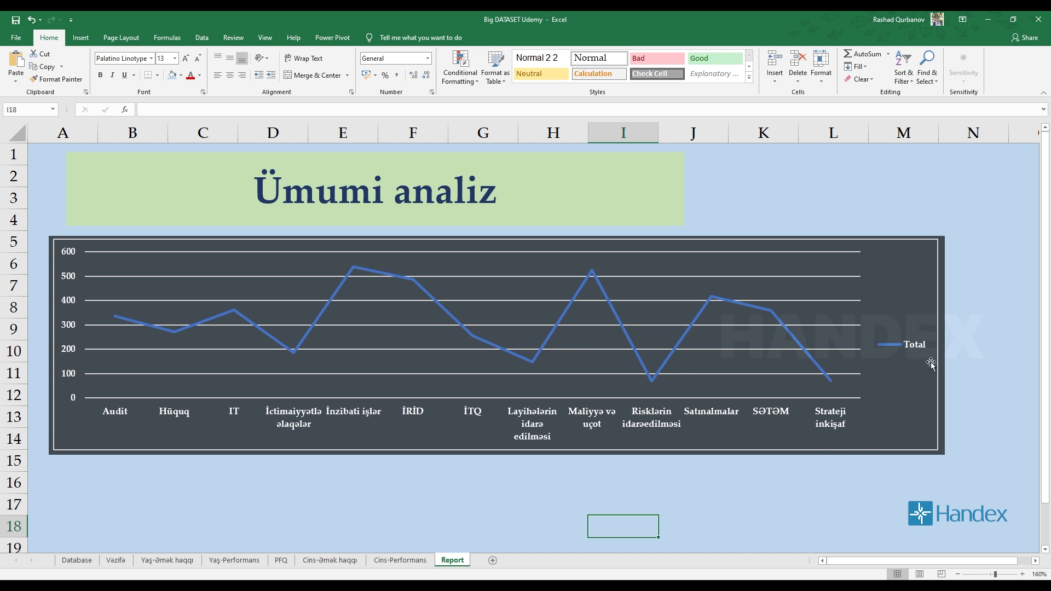
click(948, 446)
click(945, 442)
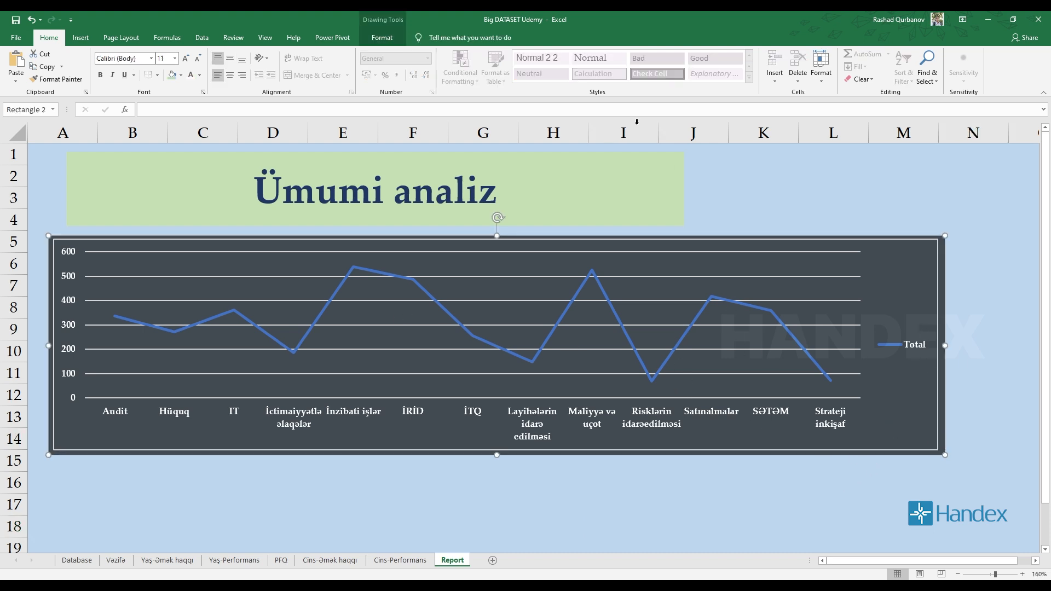
right_click(947, 369)
click(963, 344)
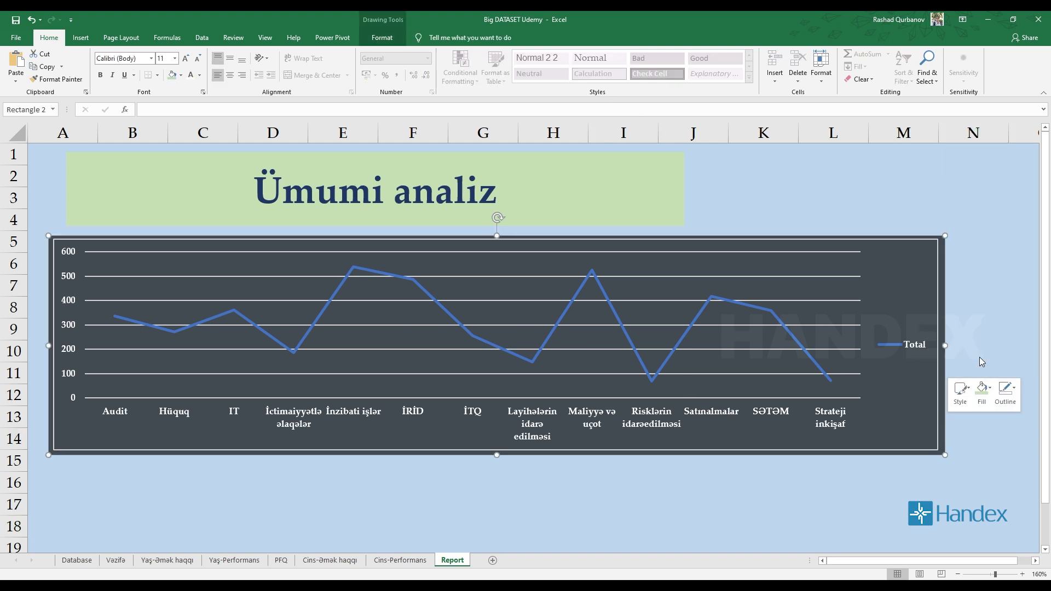
double_click(1029, 301)
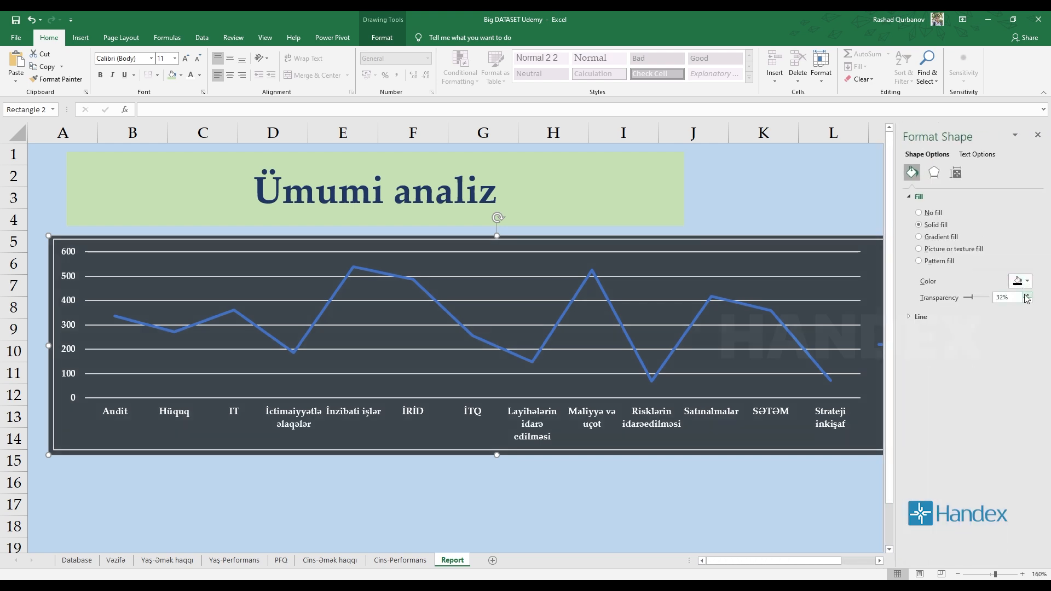
triple_click(1028, 295)
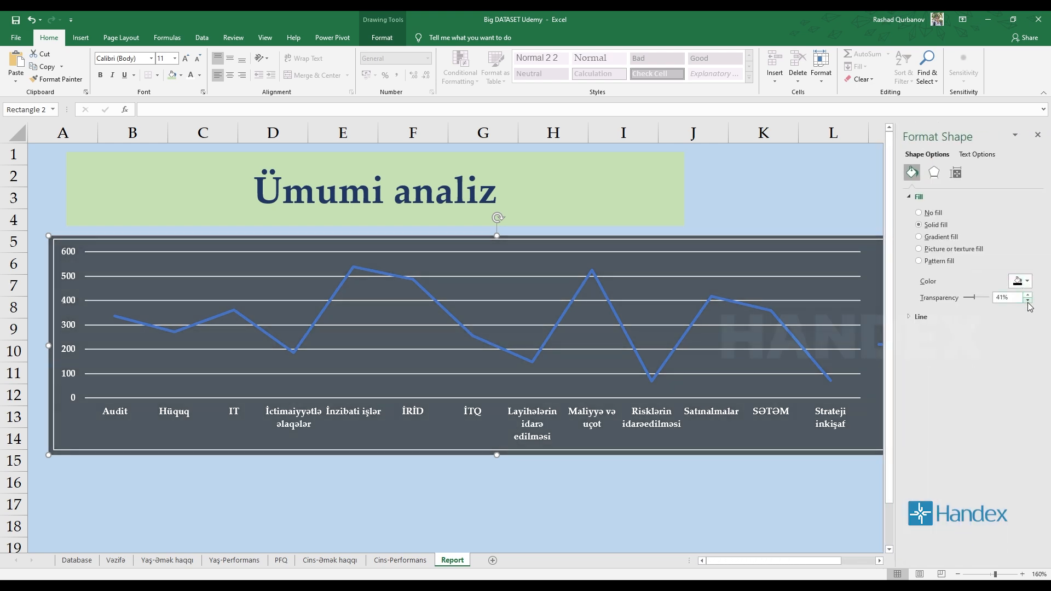
click(843, 476)
click(1037, 134)
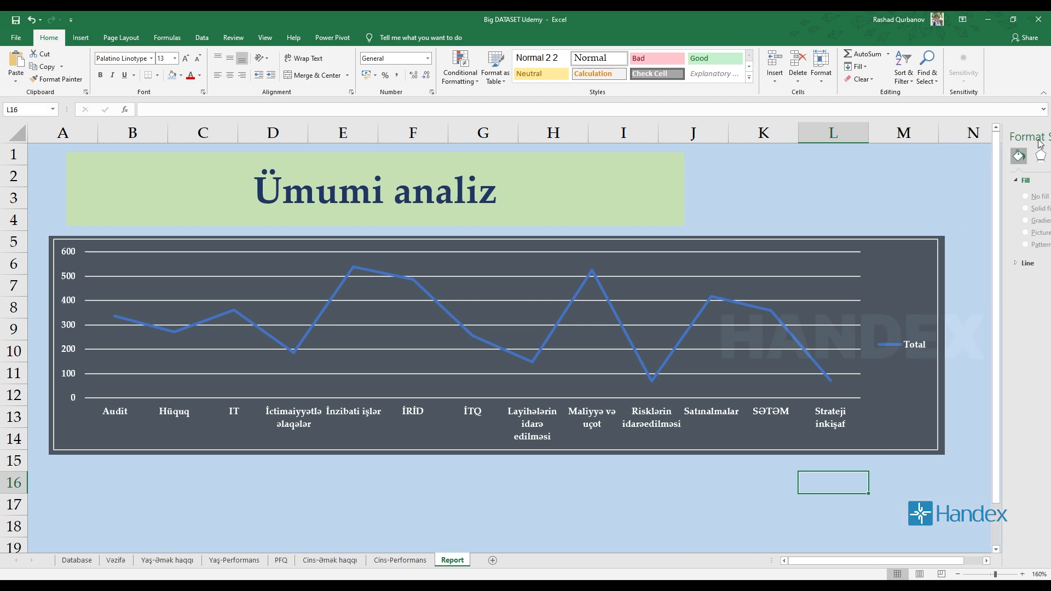
click(847, 195)
ctrl+scroll(643, 304, down, 1)
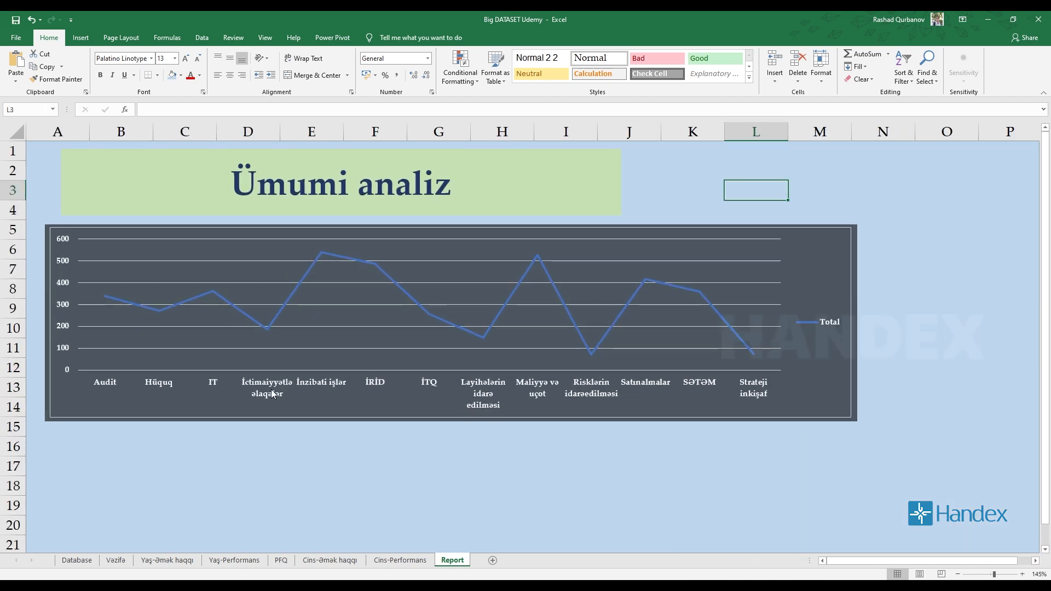
ctrl+scroll(270, 368, up, 2)
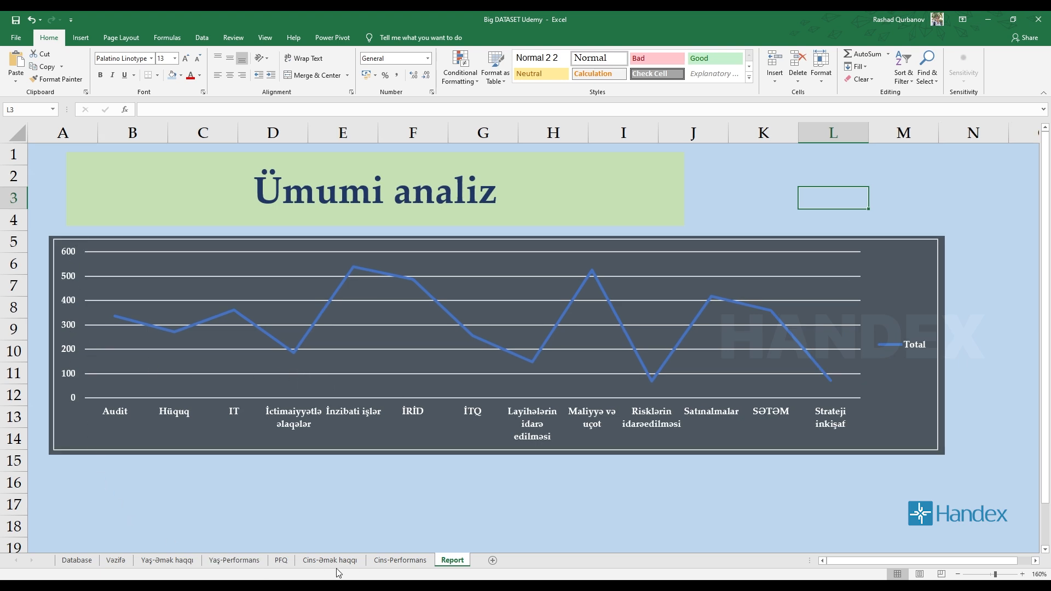
click(250, 326)
right_click(250, 327)
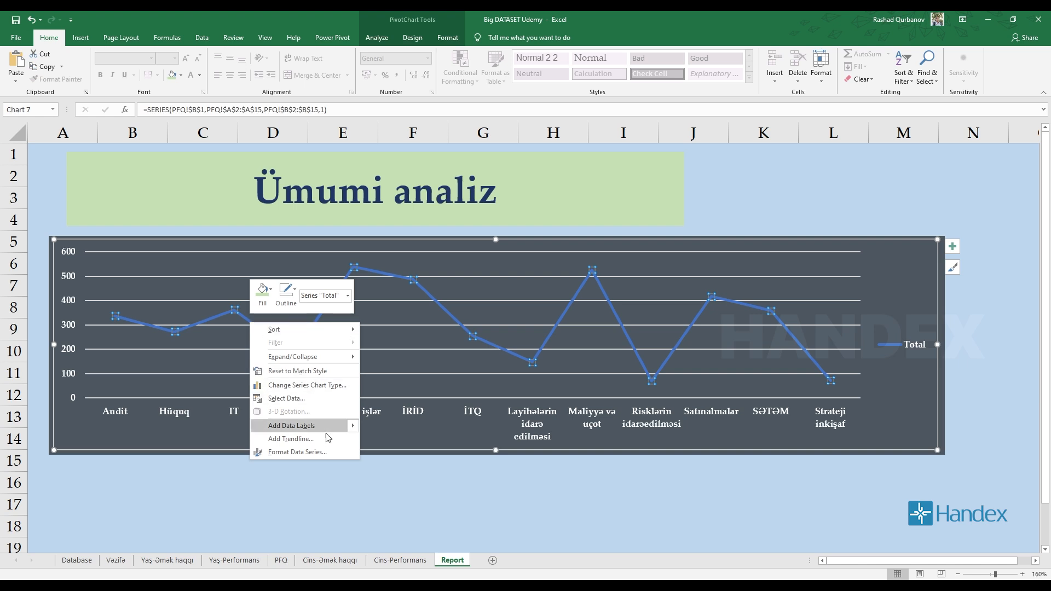
click(288, 452)
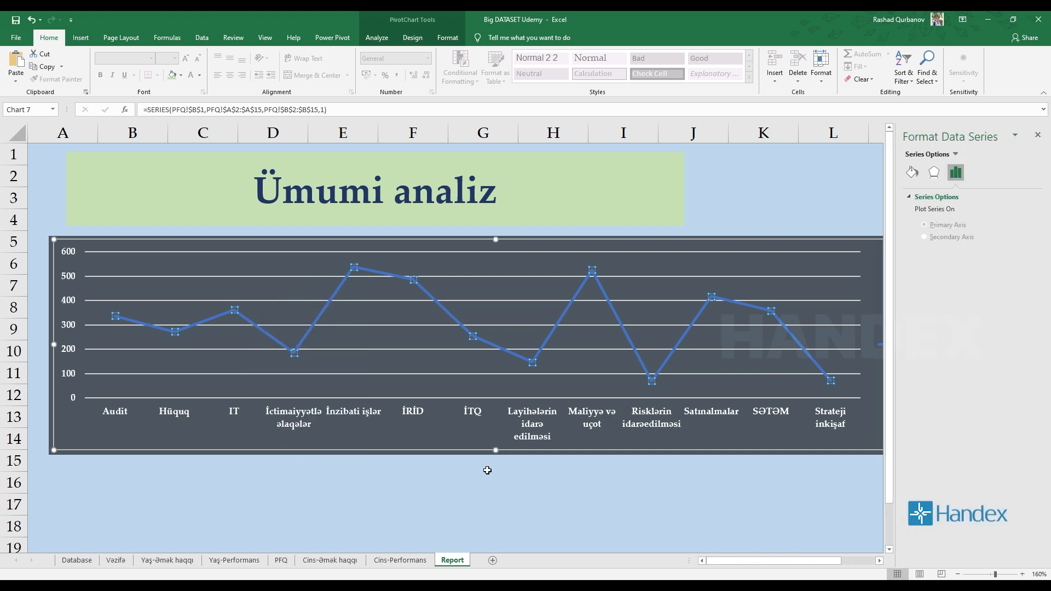
click(912, 175)
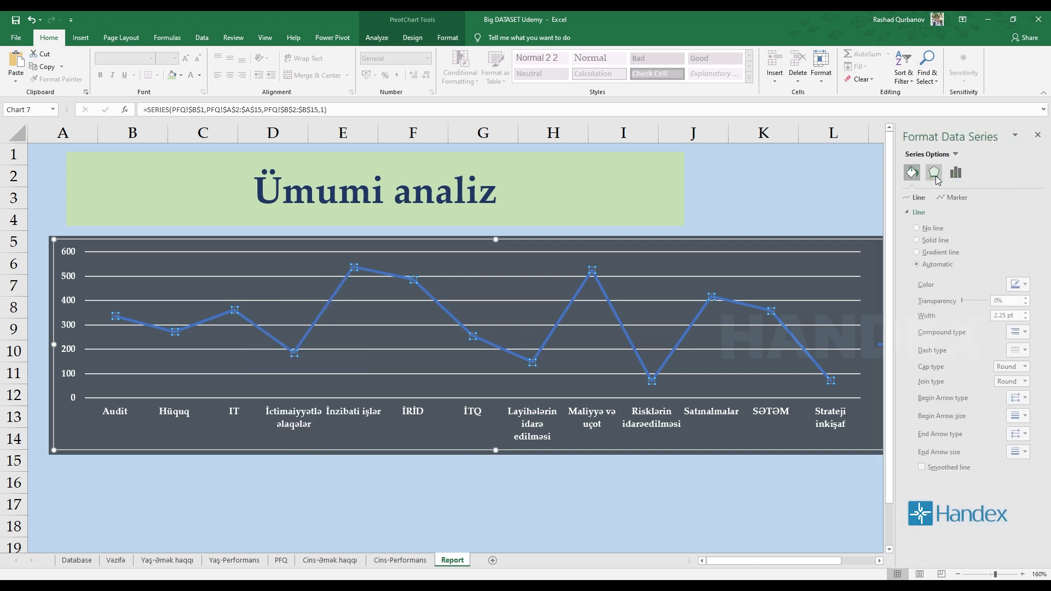
click(933, 175)
click(952, 175)
click(912, 173)
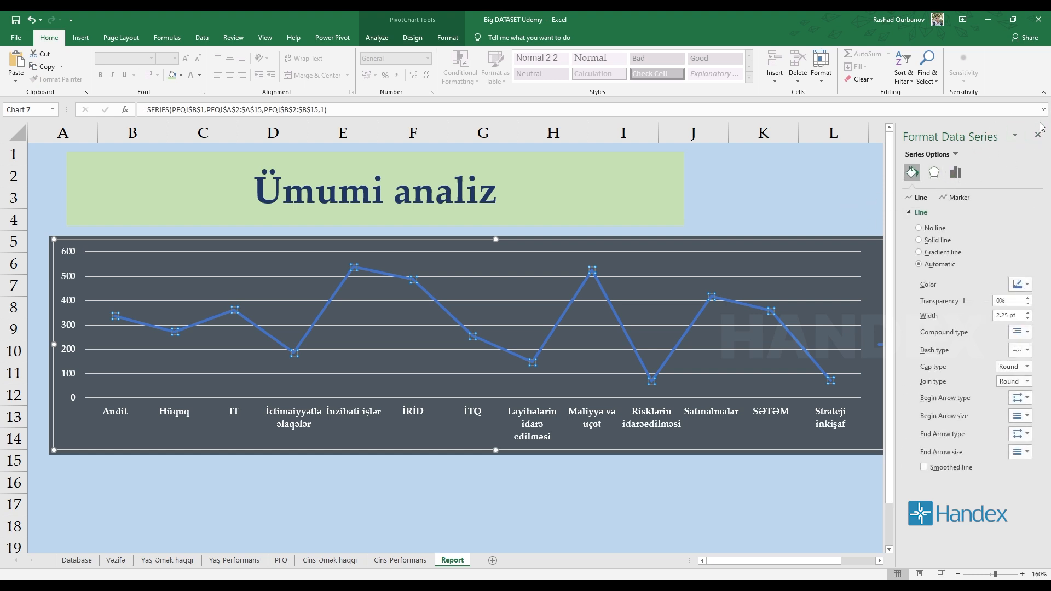
click(300, 359)
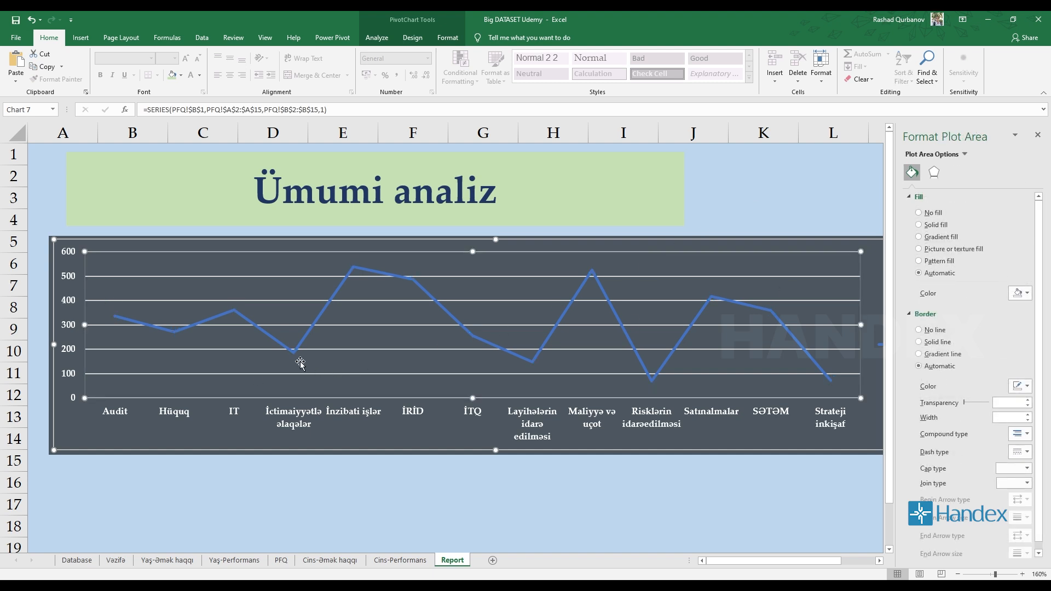
click(1038, 135)
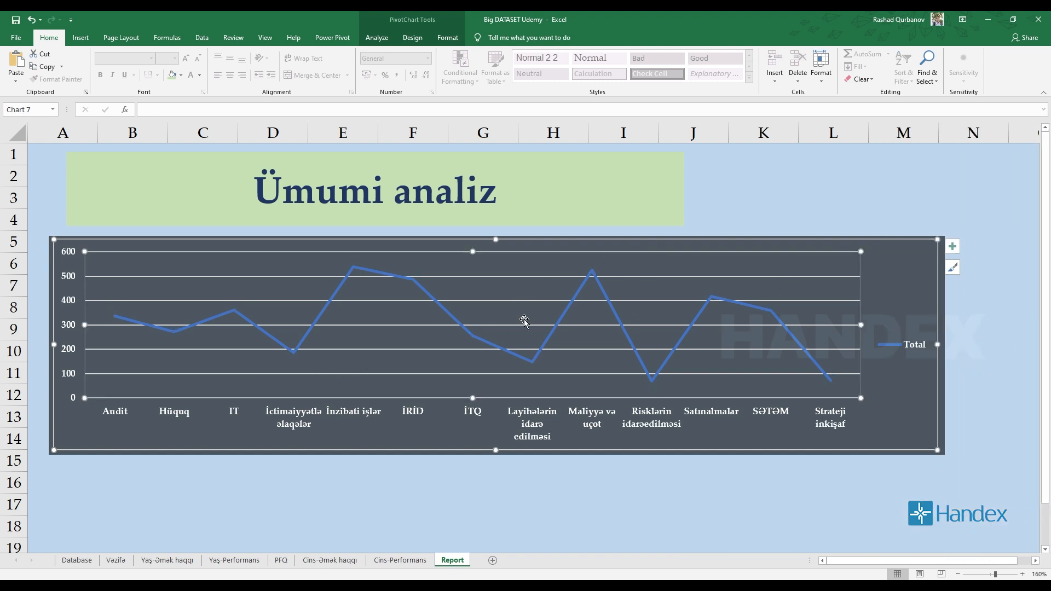
Format the Total series of the line chart as a solid red line.
click(506, 352)
right_click(503, 352)
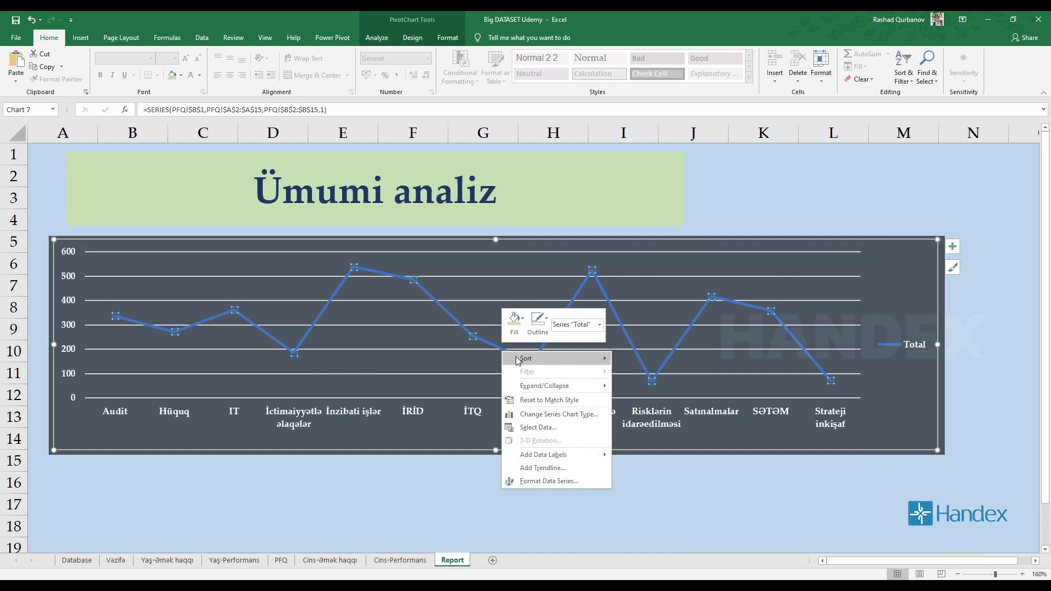
click(559, 486)
click(911, 172)
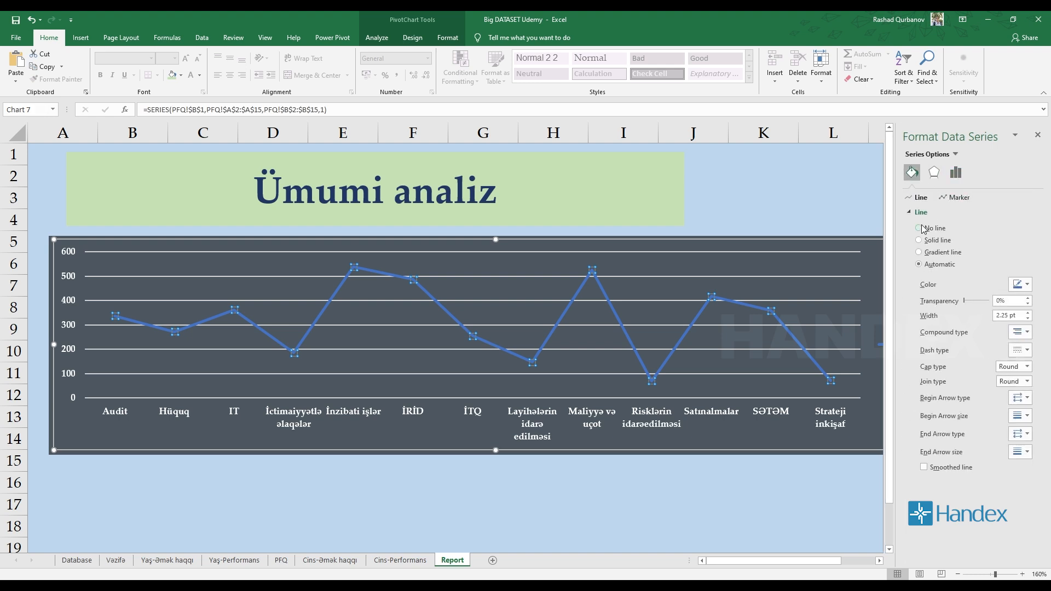
click(1020, 284)
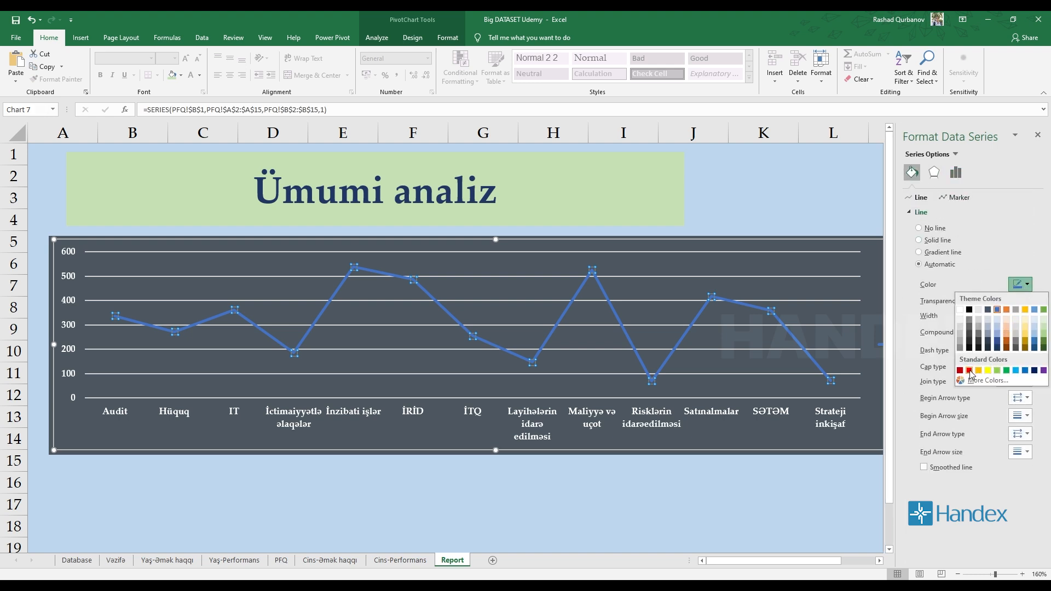
click(969, 371)
click(1021, 284)
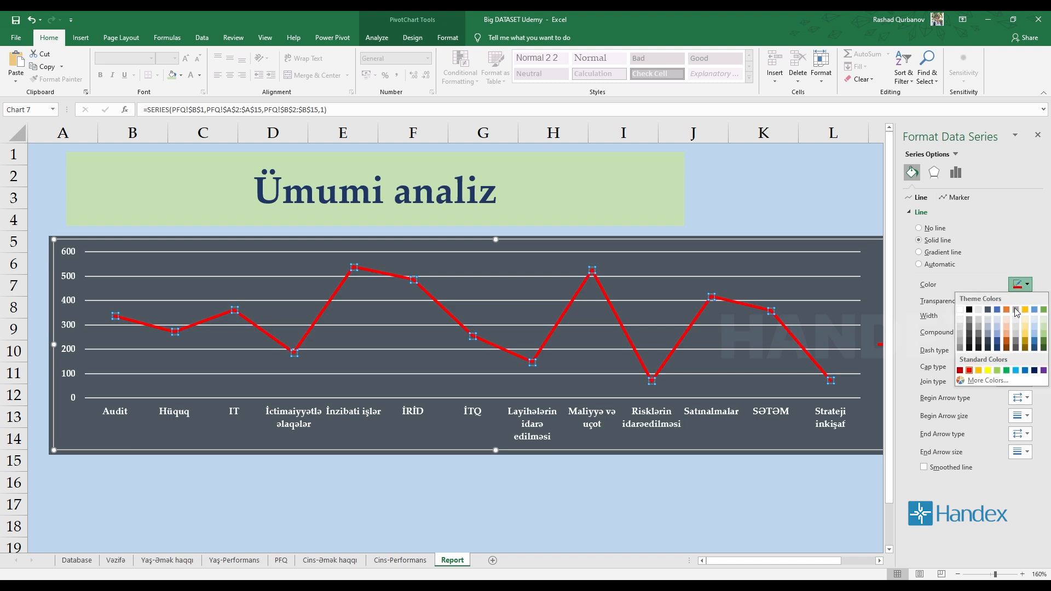
key(Escape)
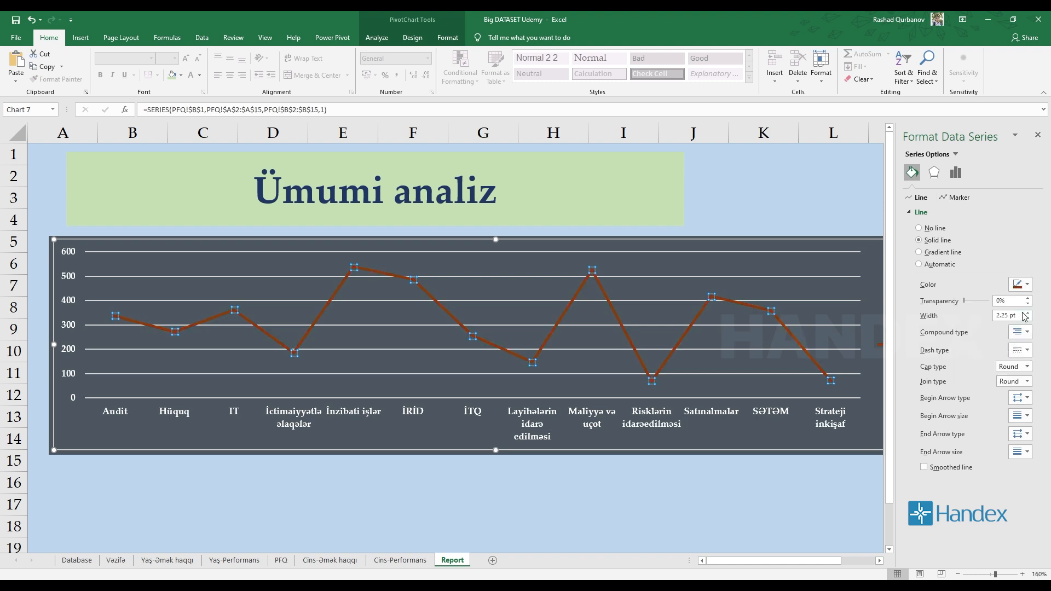
click(1020, 285)
click(970, 371)
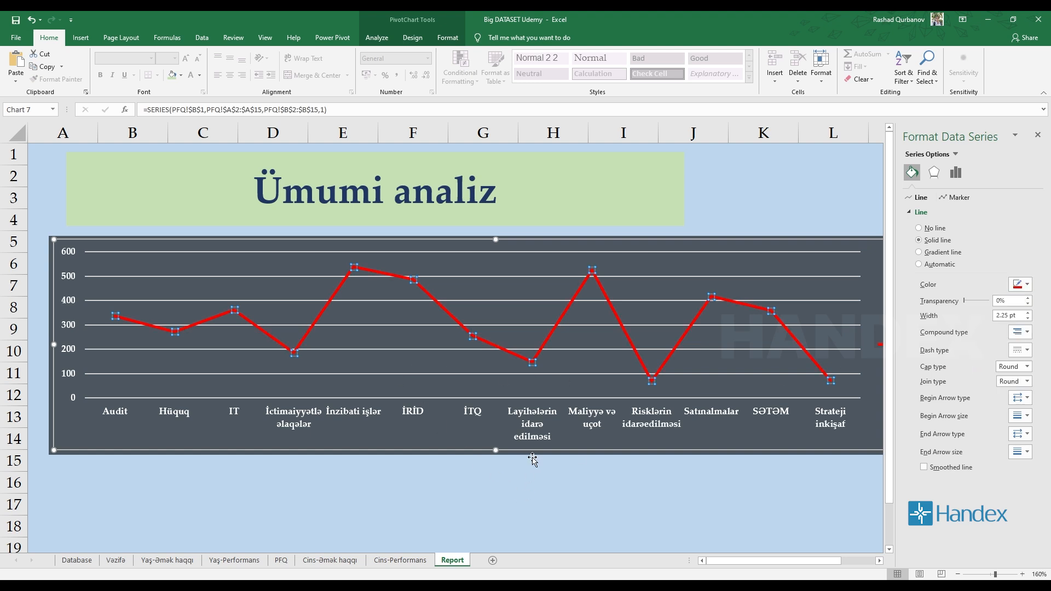
Set the width of the red Total series line to 3 pt.
mouse_move(966, 304)
mouse_down()
mouse_move(989, 302)
mouse_move(957, 305)
mouse_up()
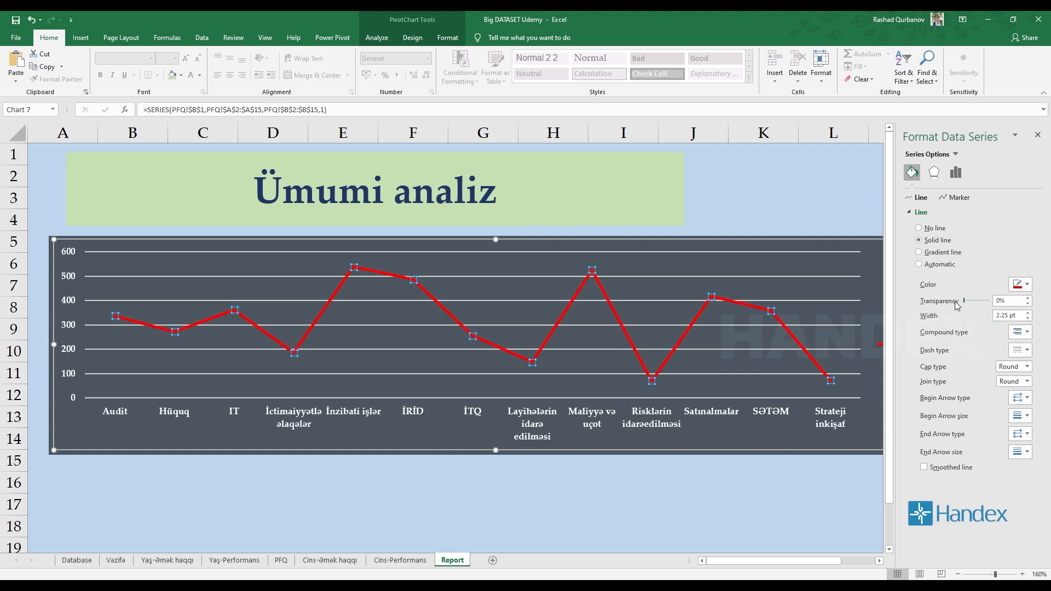
click(1029, 313)
click(1029, 313)
click(1029, 318)
click(1029, 318)
click(1028, 333)
click(1029, 334)
click(1028, 351)
click(1028, 351)
Try a gradient line on the Total series and return it to a solid red line.
click(937, 253)
click(934, 254)
scroll(983, 432, down, 2)
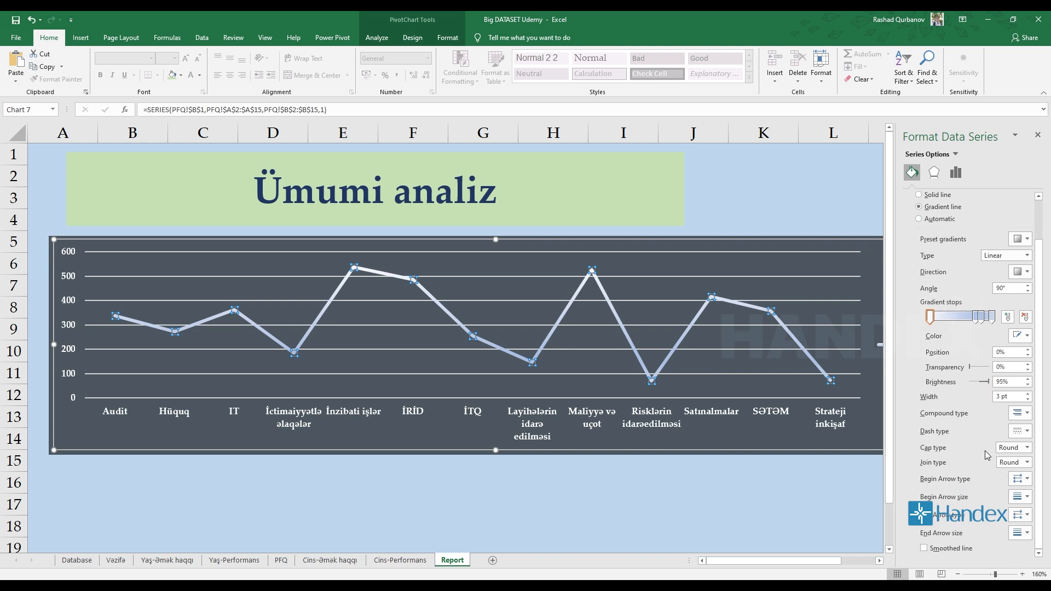
scroll(993, 493, up, 2)
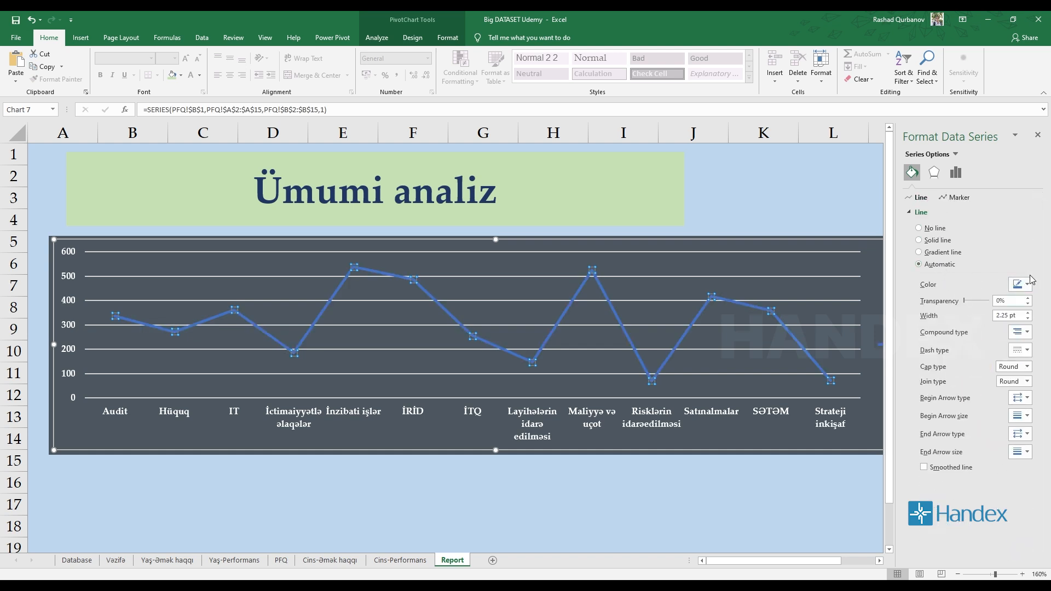
click(938, 241)
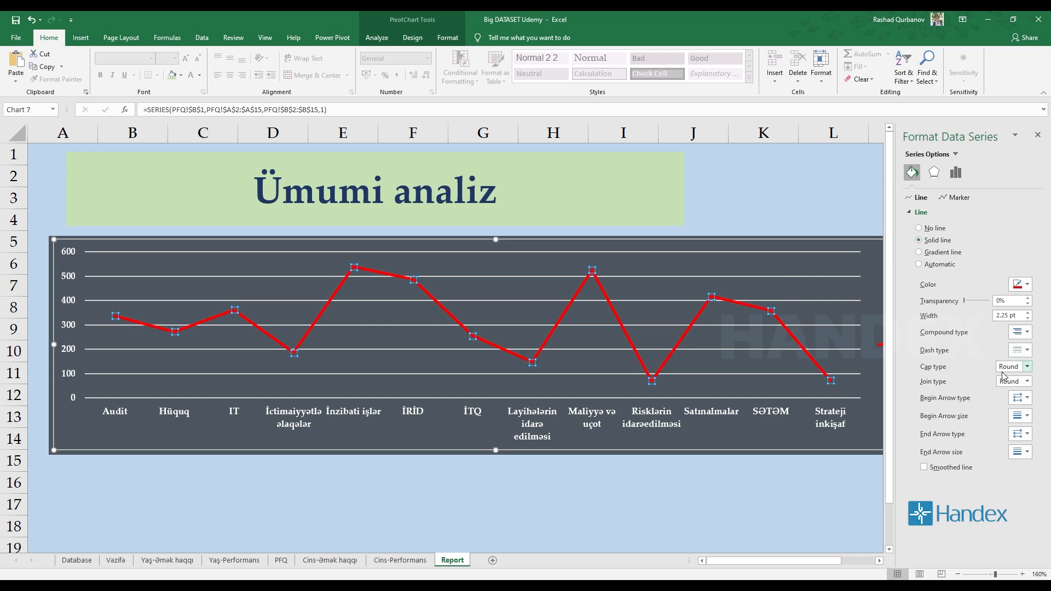
click(958, 197)
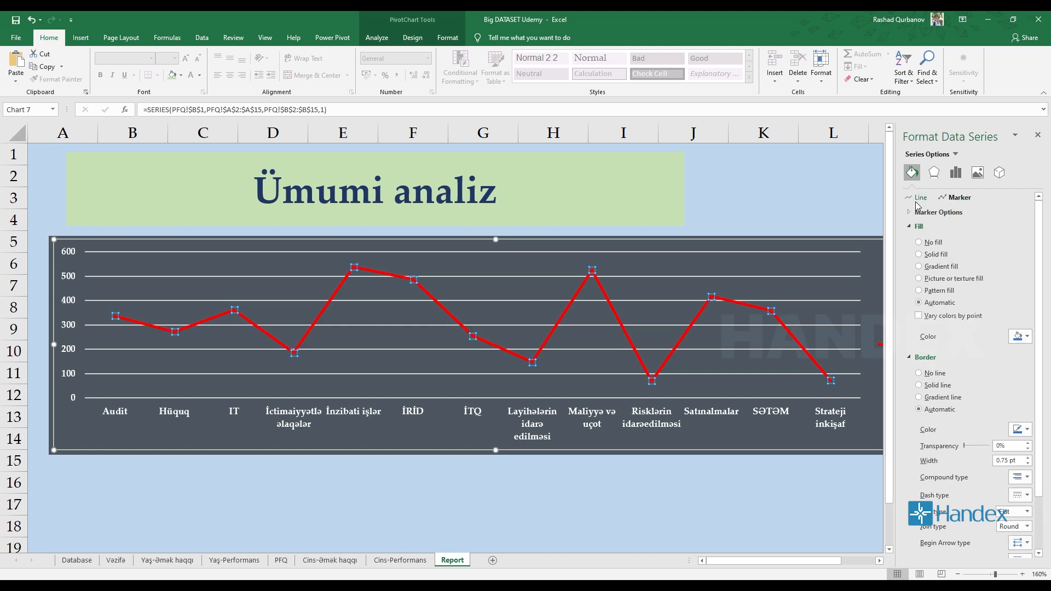
scroll(975, 244, down, 3)
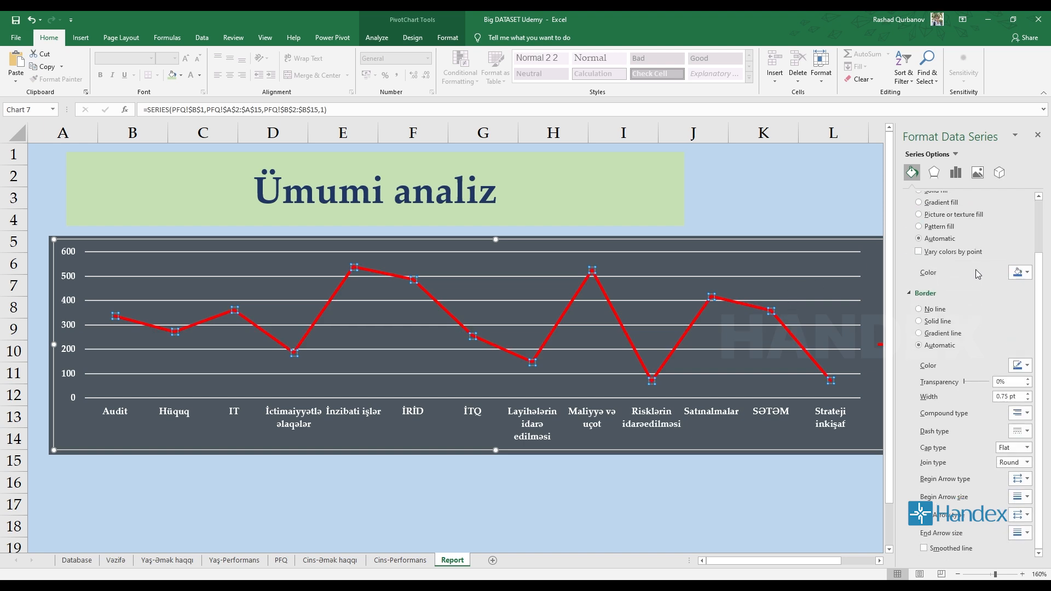
scroll(978, 274, up, 3)
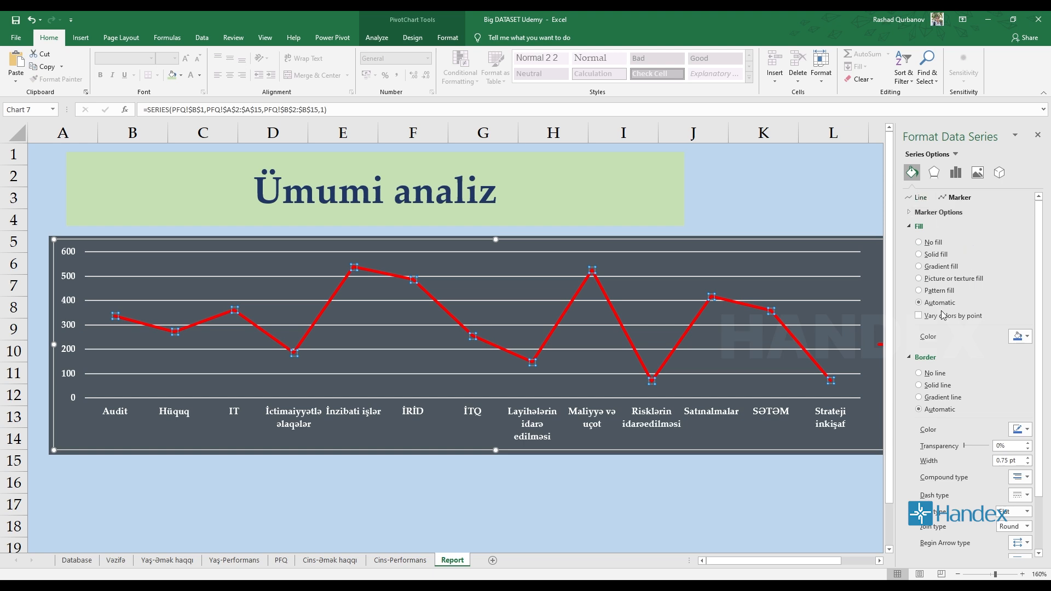
click(923, 213)
click(919, 197)
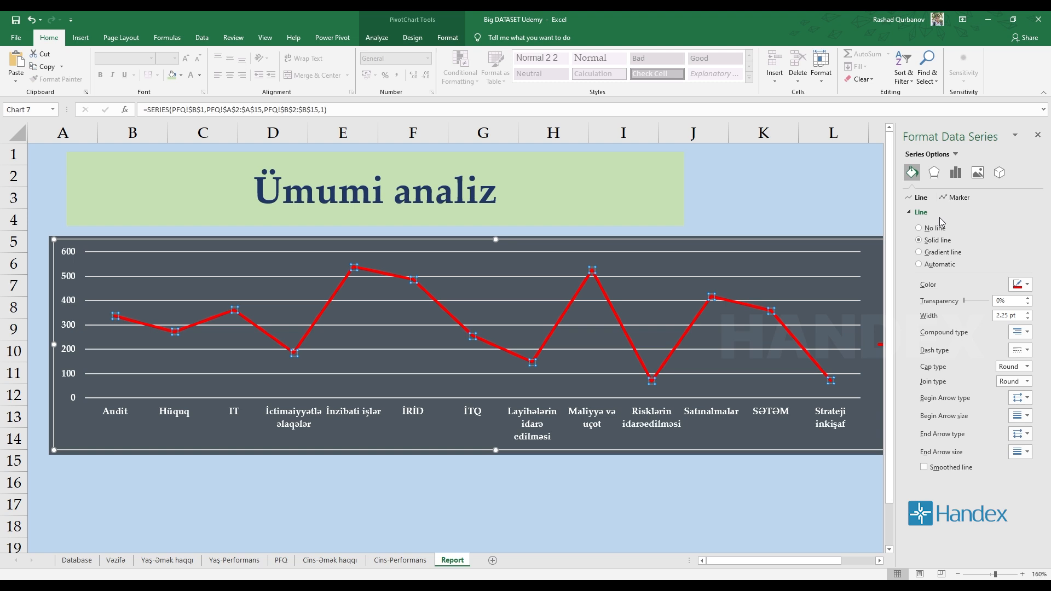
click(940, 213)
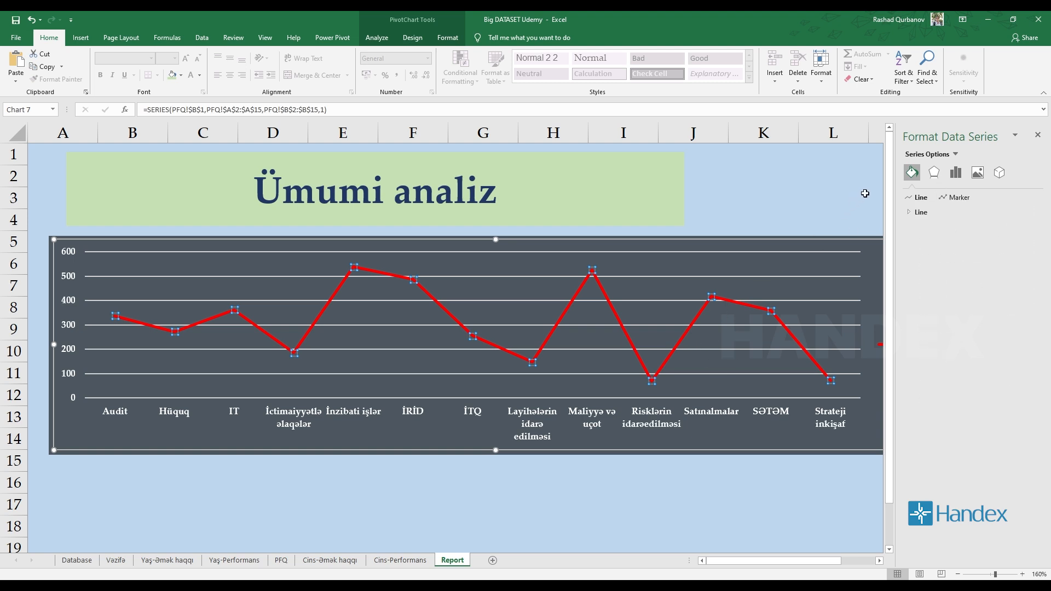
Add a shadow to the Total series line with 27% transparency, 100% size and 6 pt blur.
click(932, 174)
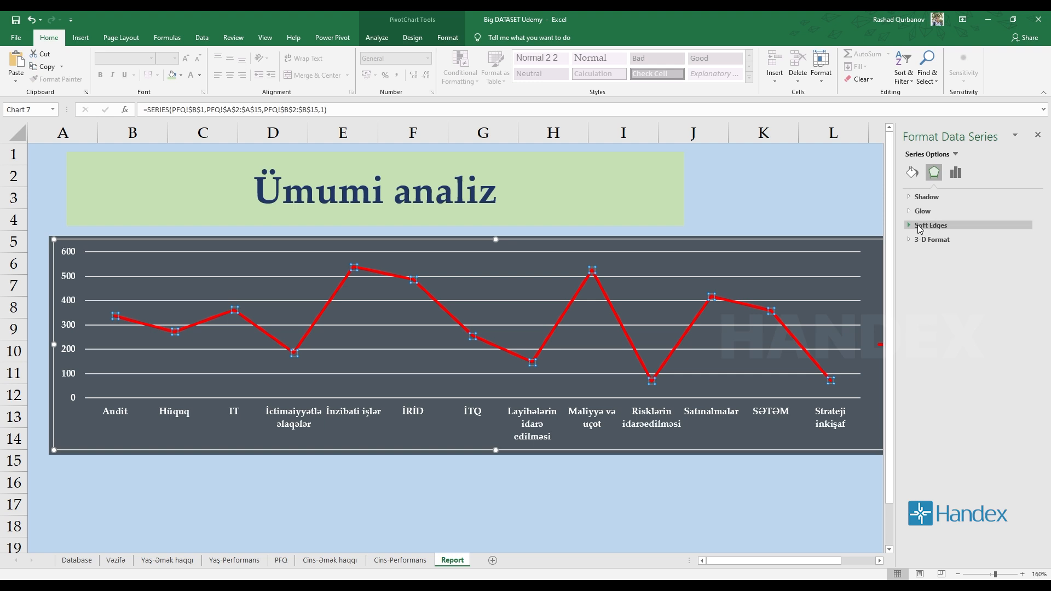
click(914, 198)
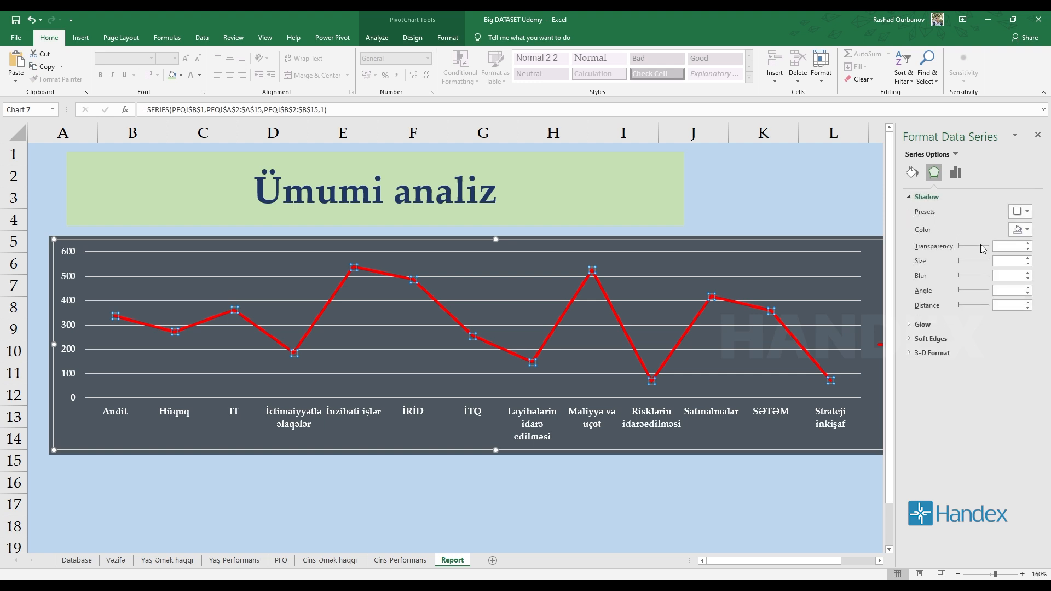
mouse_move(965, 249)
mouse_down()
mouse_move(986, 250)
mouse_move(959, 250)
mouse_up()
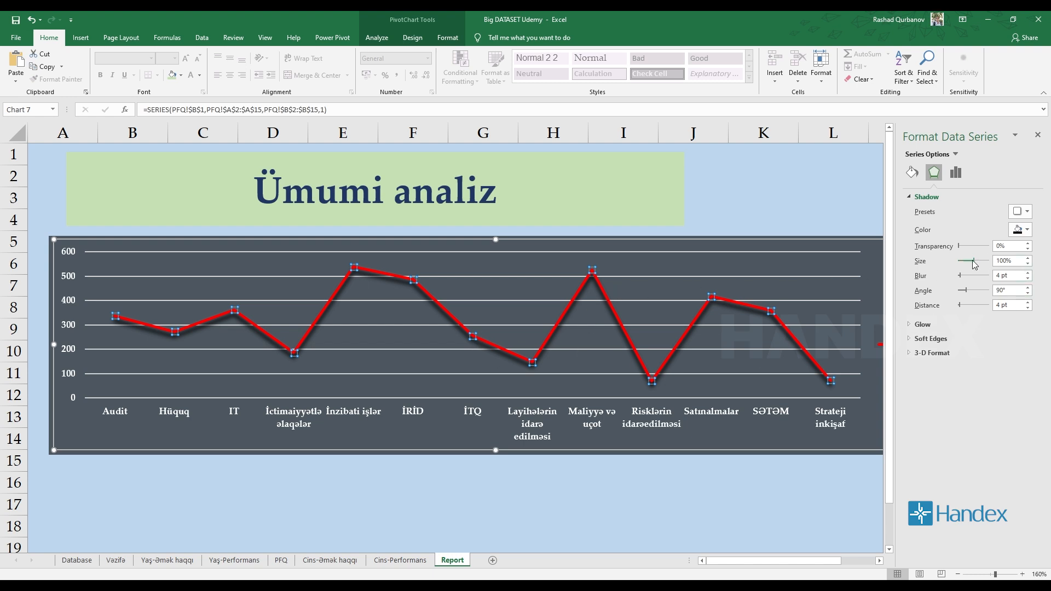
mouse_move(975, 265)
mouse_down()
mouse_move(984, 263)
mouse_move(964, 264)
mouse_move(976, 266)
mouse_up()
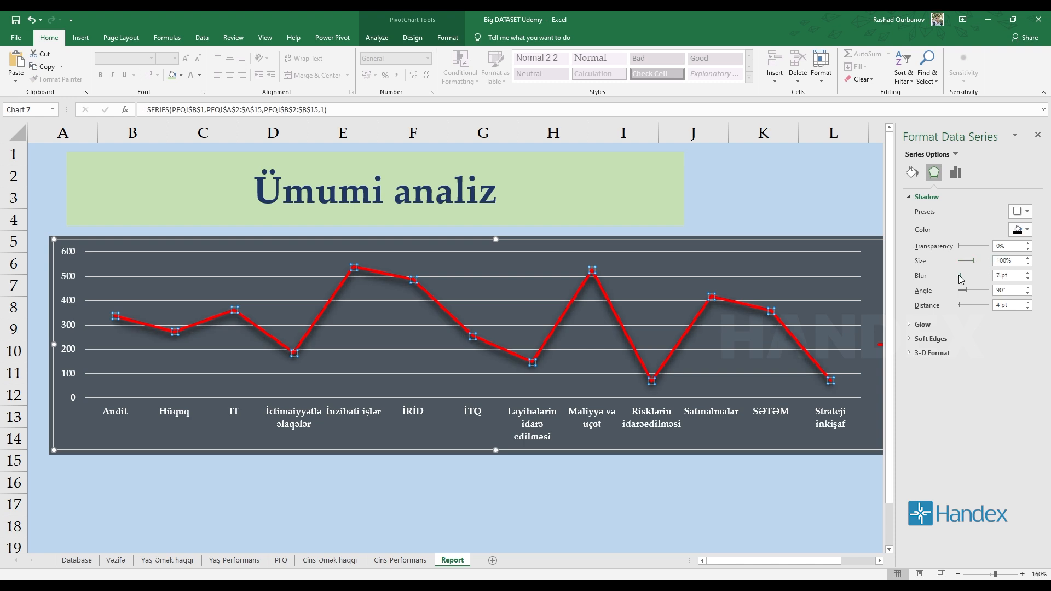
mouse_move(960, 276)
mouse_down()
mouse_move(980, 277)
mouse_move(955, 277)
mouse_up()
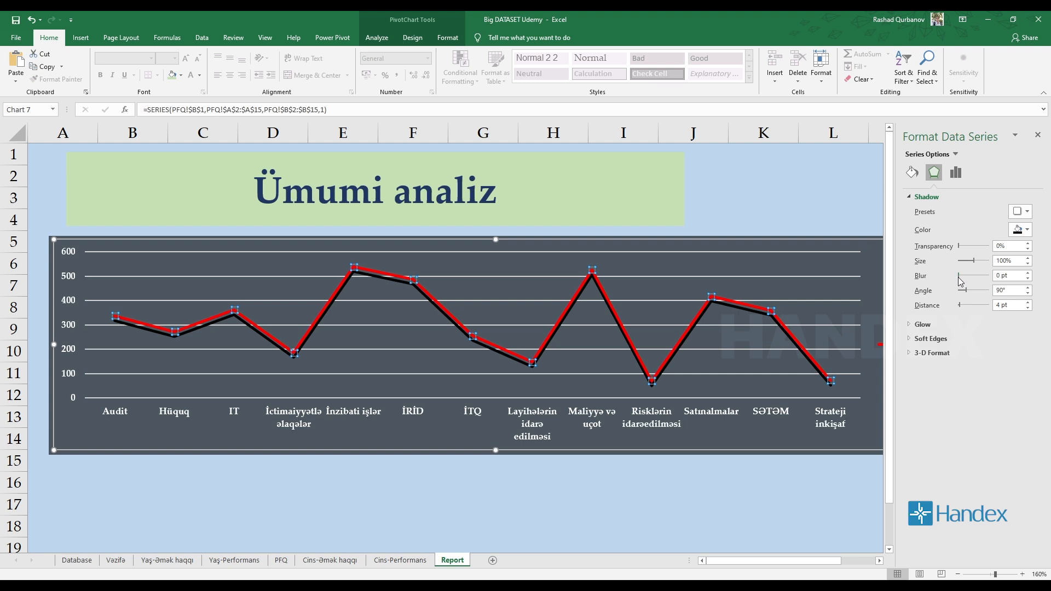
drag(960, 278, 961, 278)
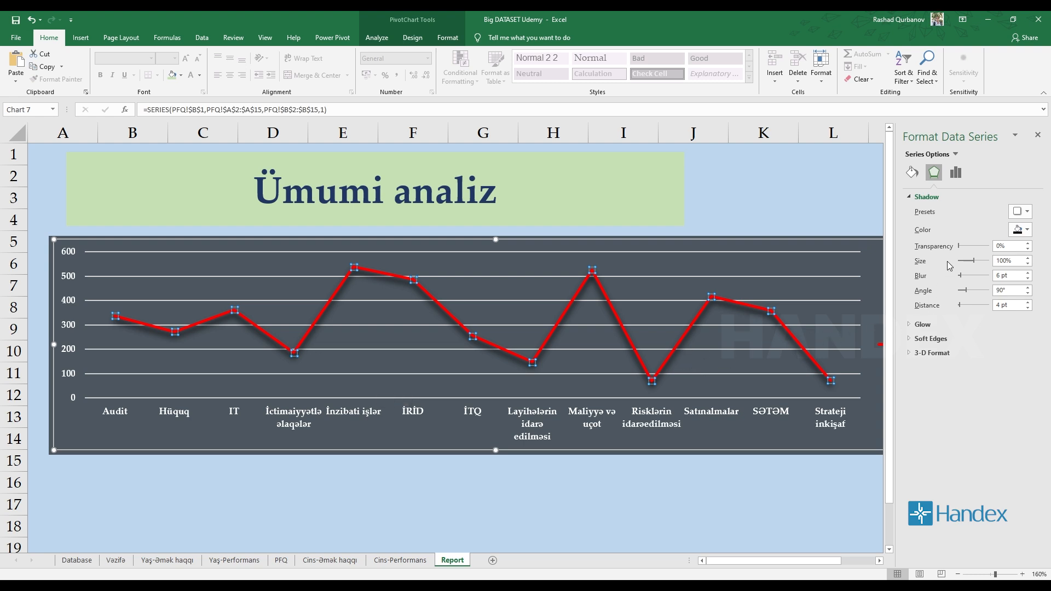
drag(962, 246, 967, 246)
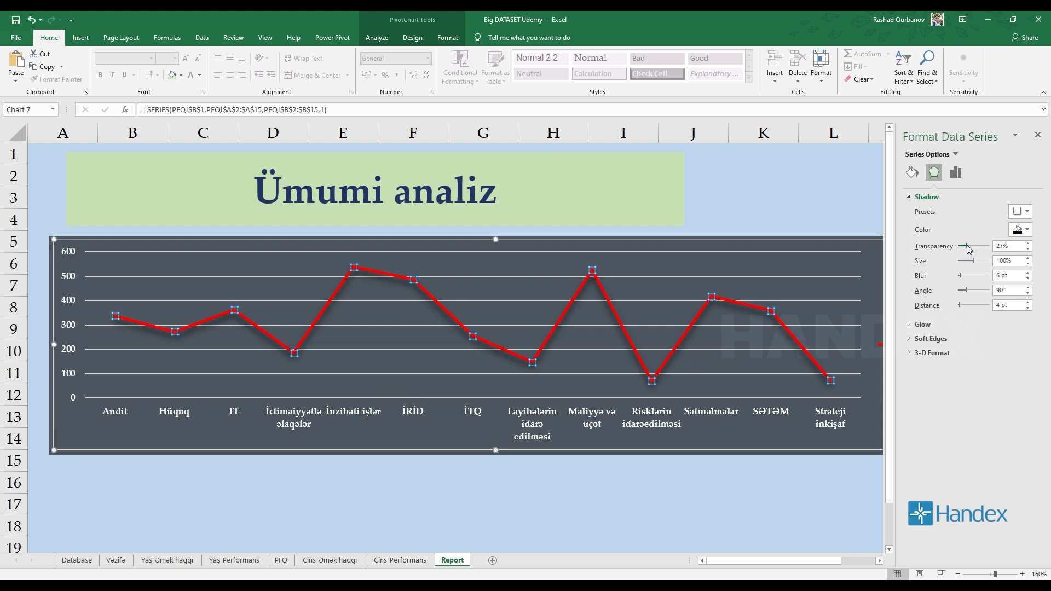
Set the shadow transparency of the Total series line to 3% and collapse the shadow settings.
double_click(1008, 244)
text(30)
click(927, 196)
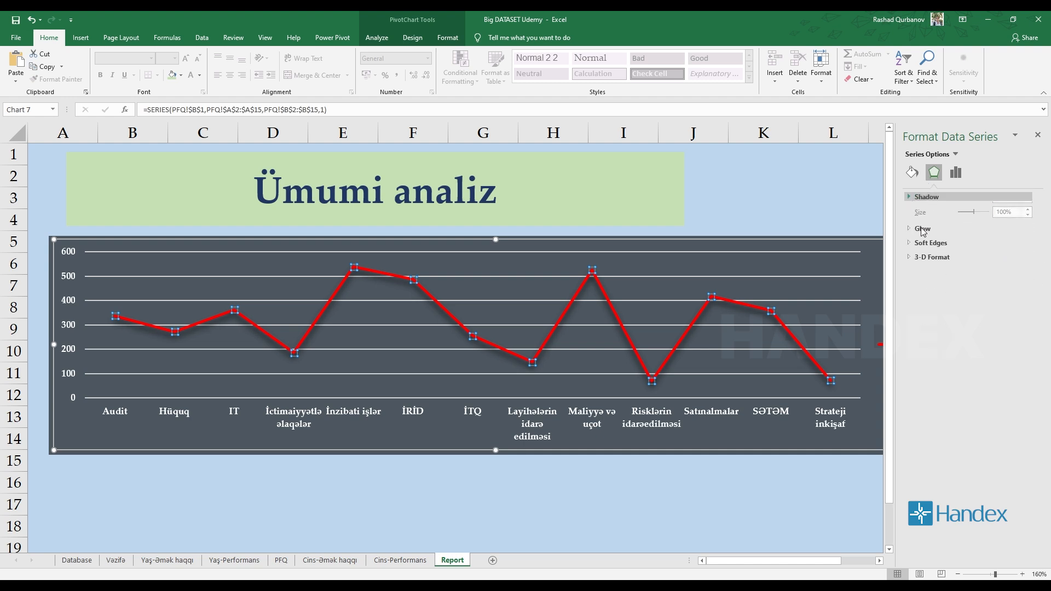
Add a red glow to the Total series line with a size of 13 pt and 60% transparency.
click(923, 210)
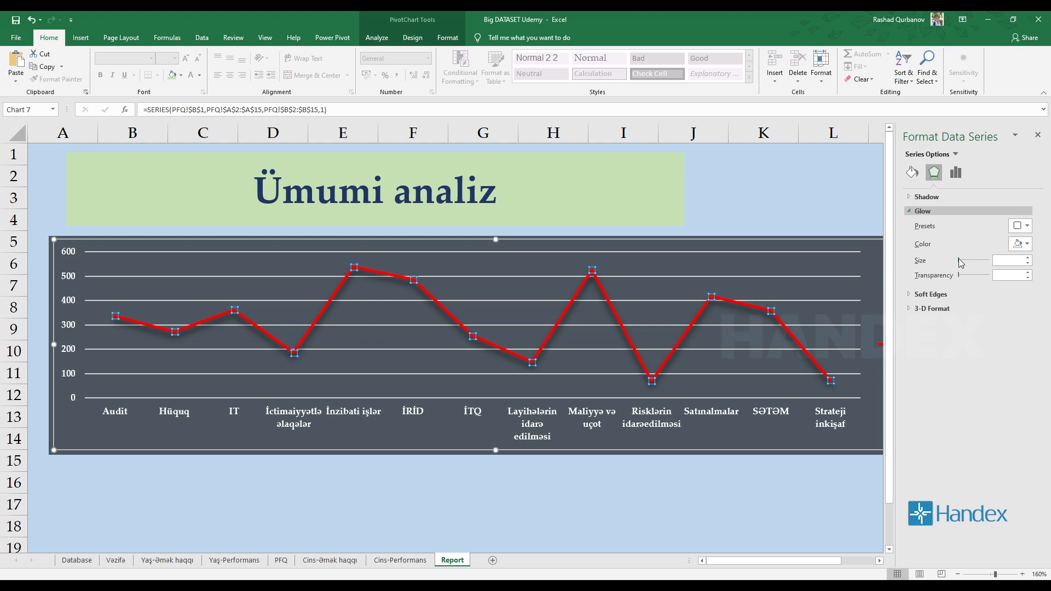
click(961, 261)
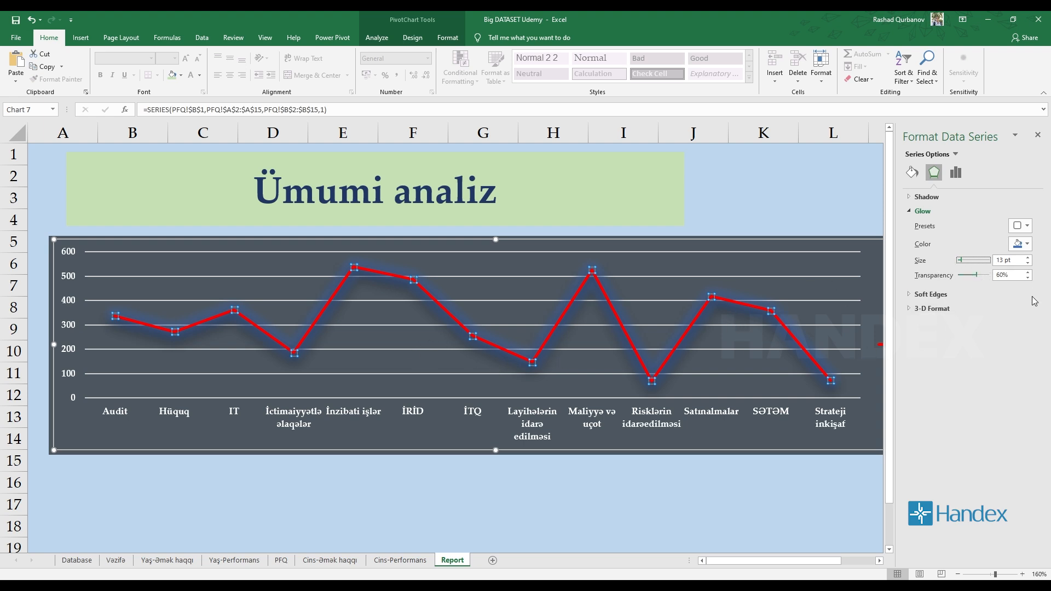
mouse_move(977, 279)
mouse_down()
mouse_move(954, 279)
mouse_move(979, 279)
mouse_up()
click(1023, 244)
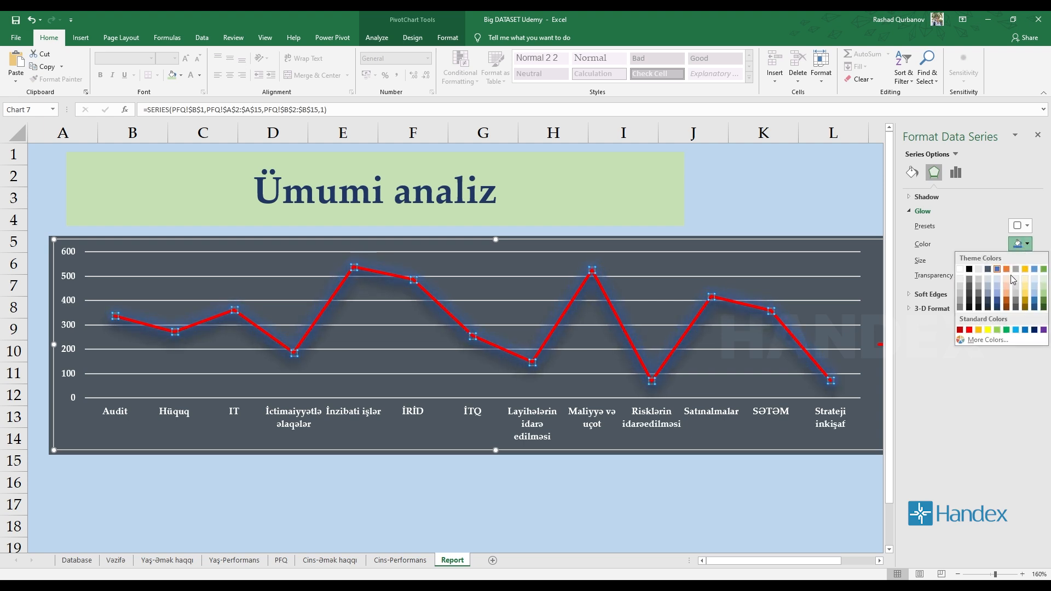
click(970, 330)
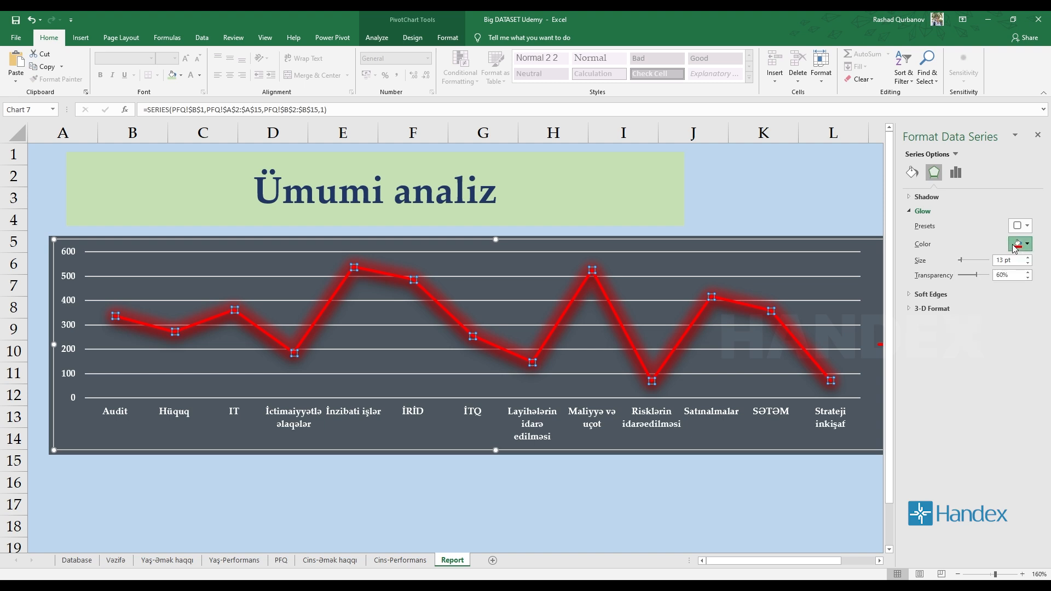
Set the glow of the Total series line to 100% transparency and a size of 35 pt.
click(1029, 278)
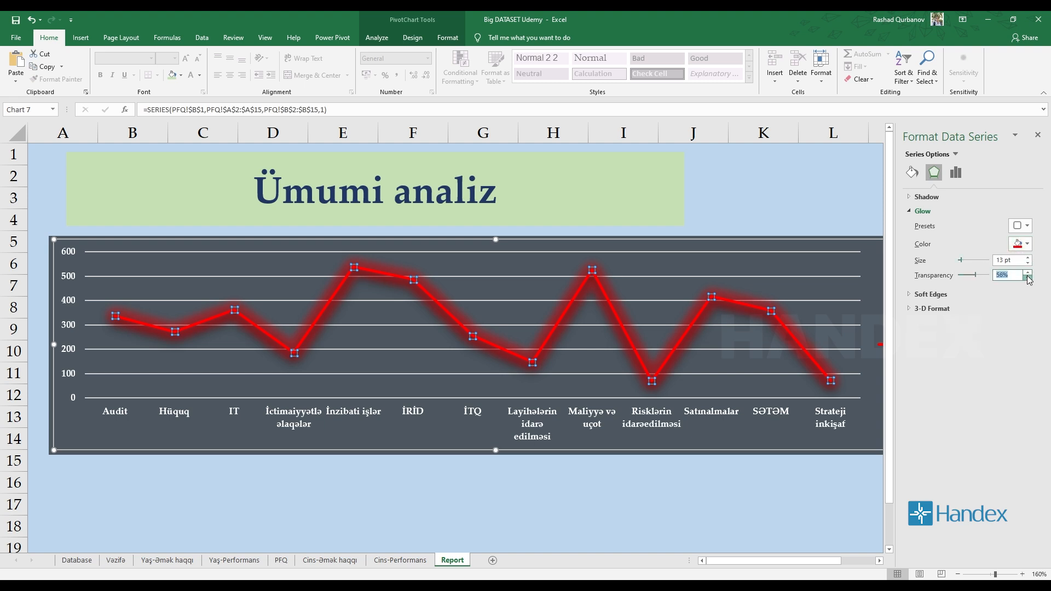
text(100)
key(Return)
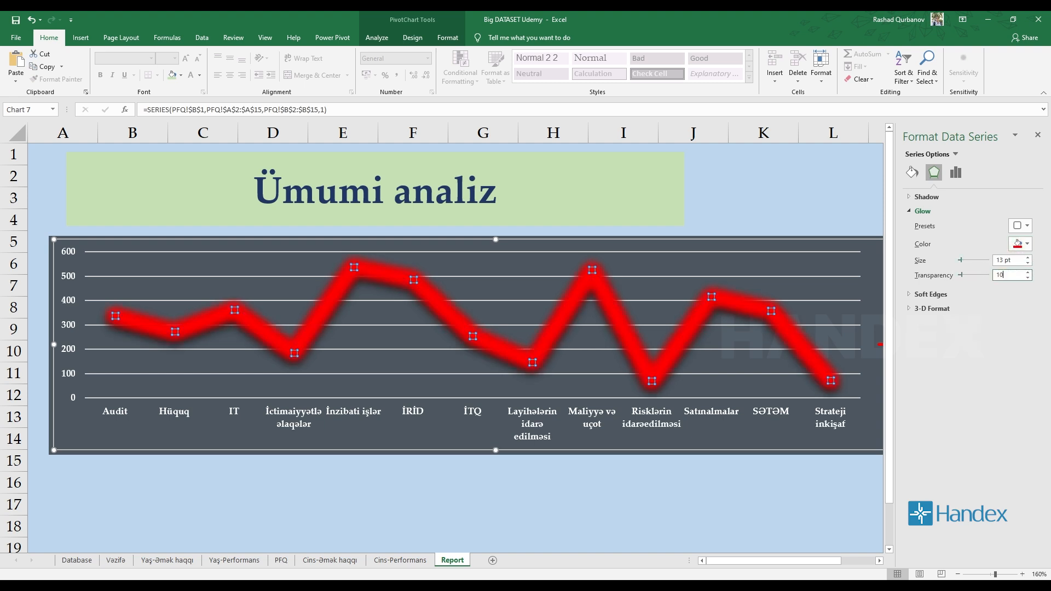
double_click(1028, 258)
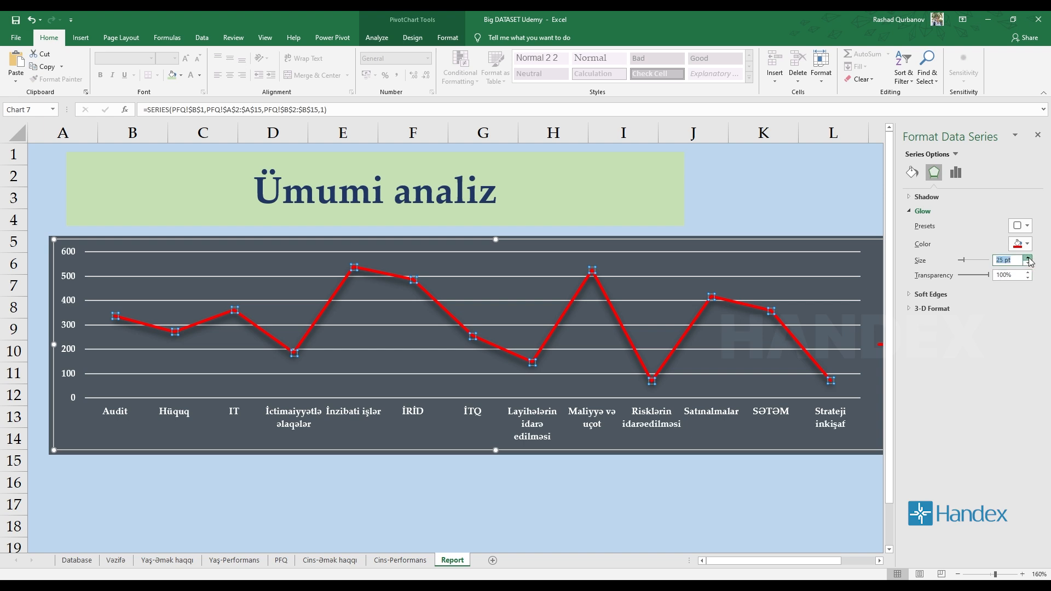
click(829, 495)
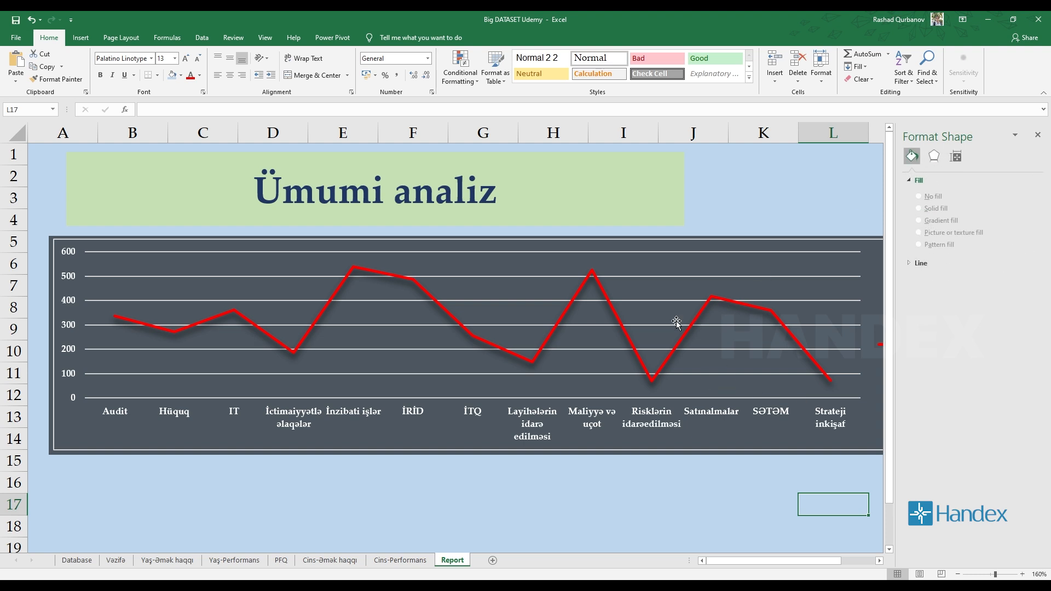
Set the glow transparency of the Total series line to 94% and close the formatting settings.
click(626, 333)
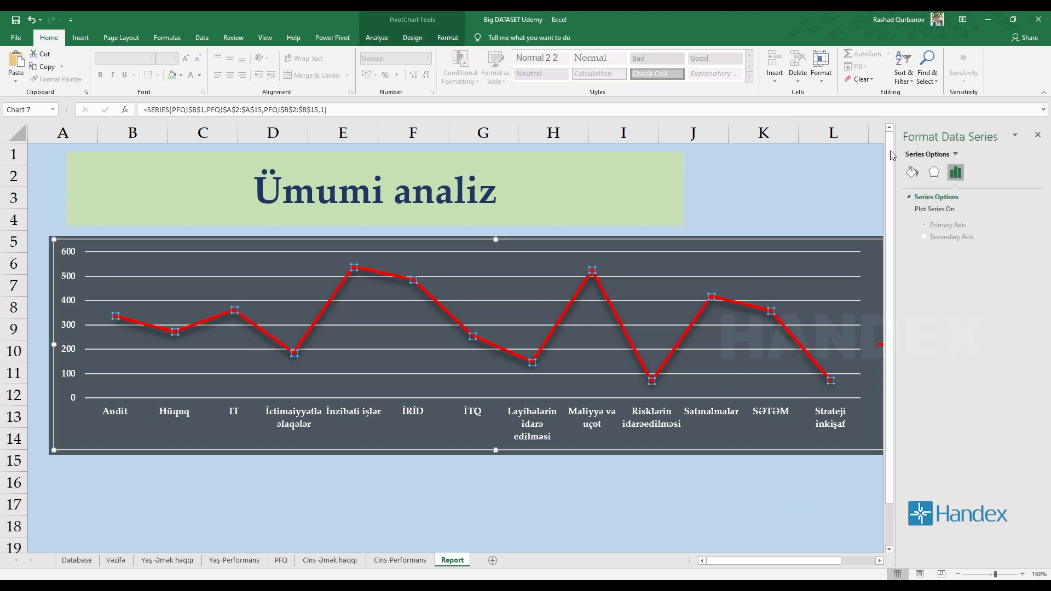
click(934, 173)
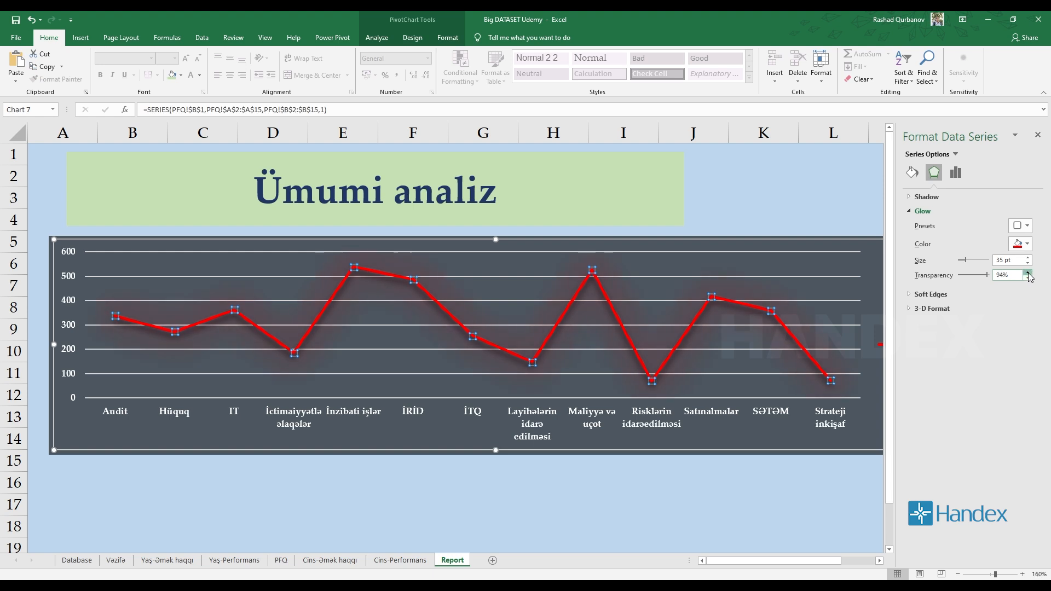
click(766, 542)
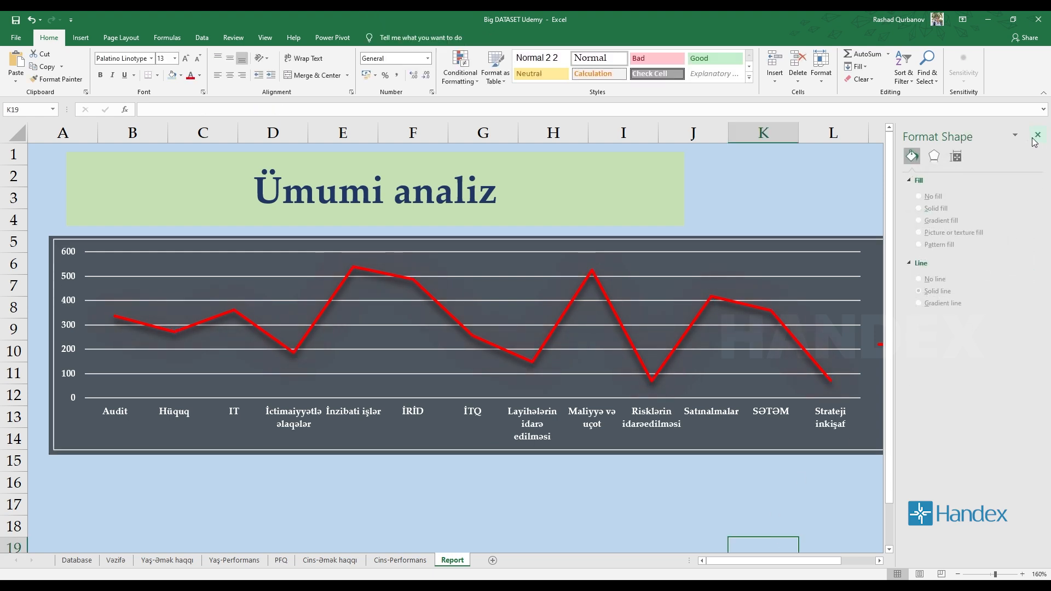
click(1038, 135)
scroll(816, 400, down, 2)
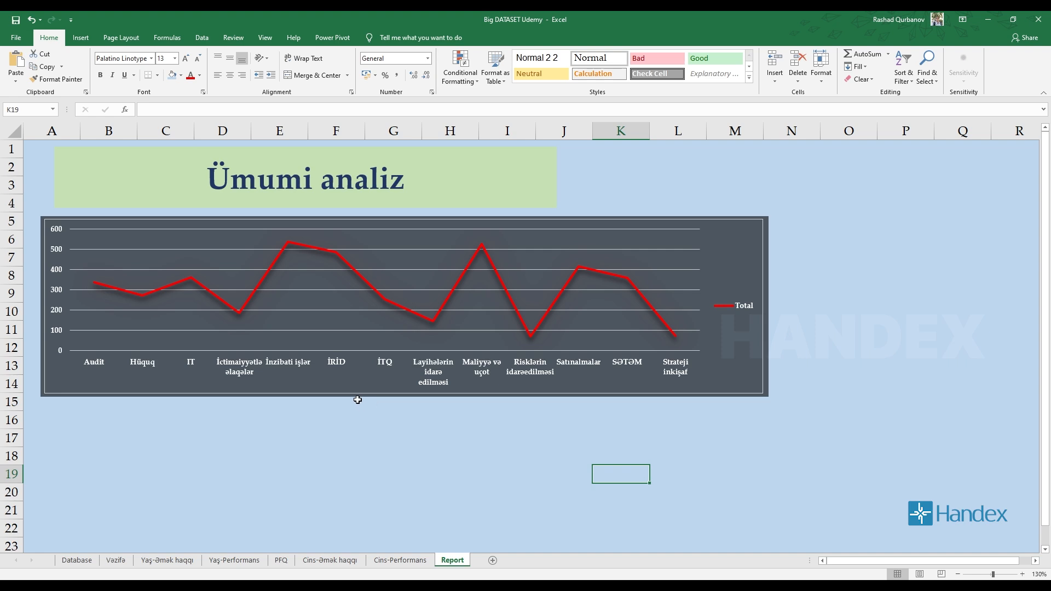
scroll(378, 413, up, 2)
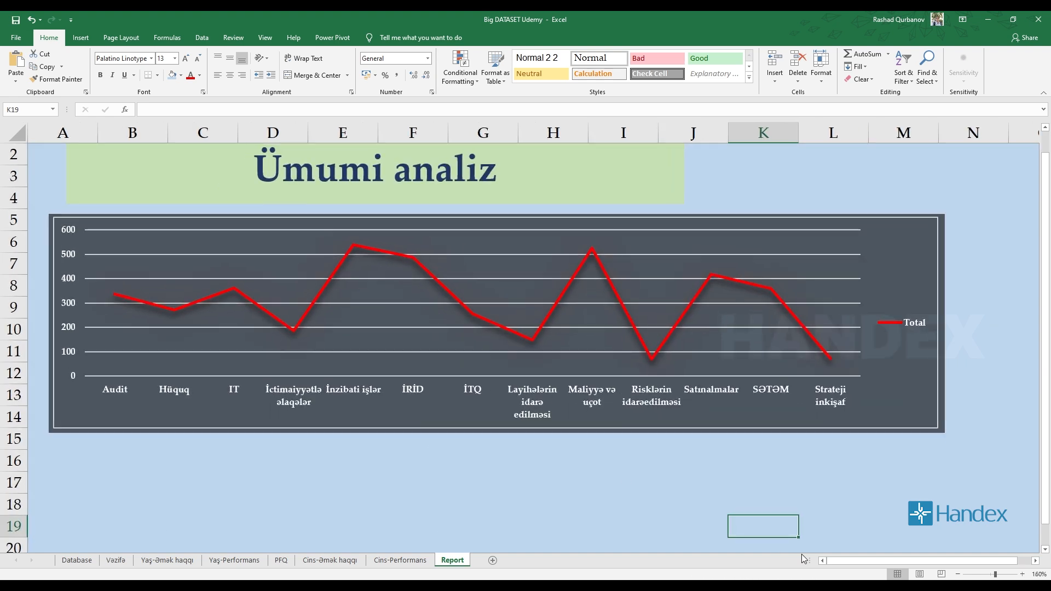
Look over the chart area's fill and border settings and the plot area's shape style options.
double_click(917, 227)
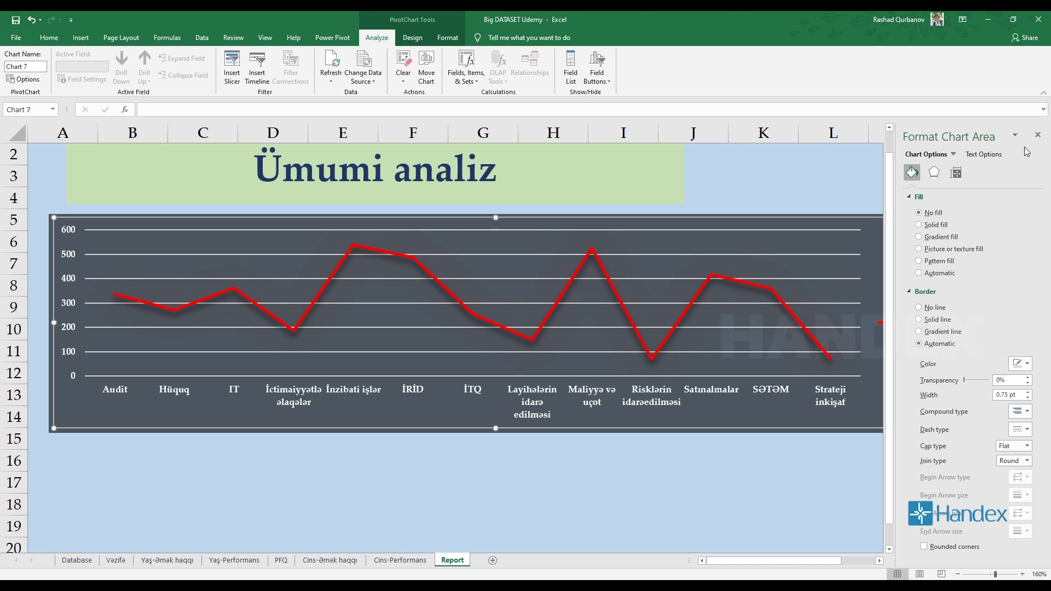
click(1037, 135)
click(390, 247)
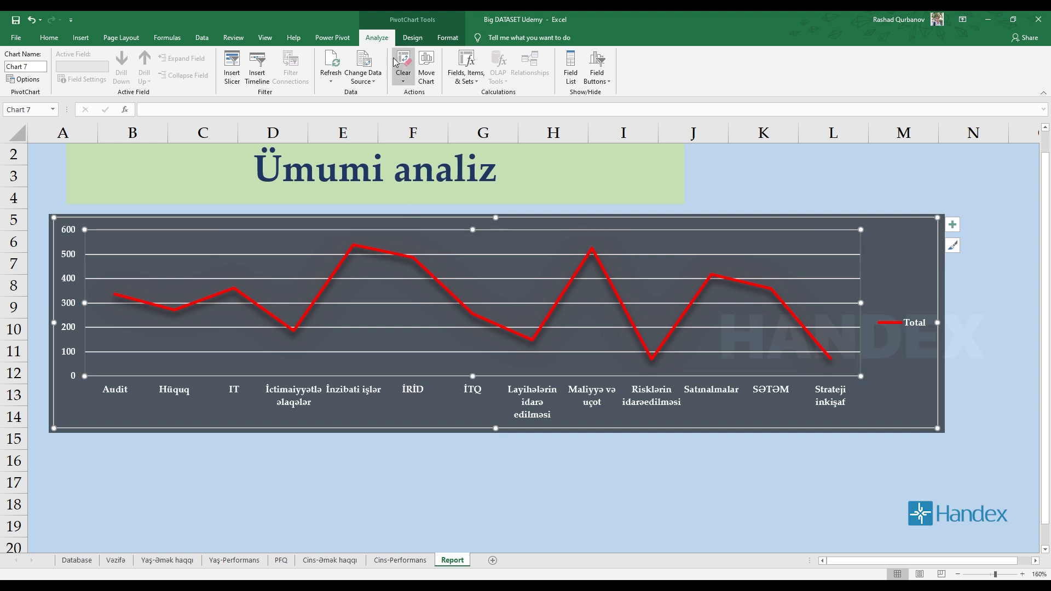
click(413, 37)
click(448, 37)
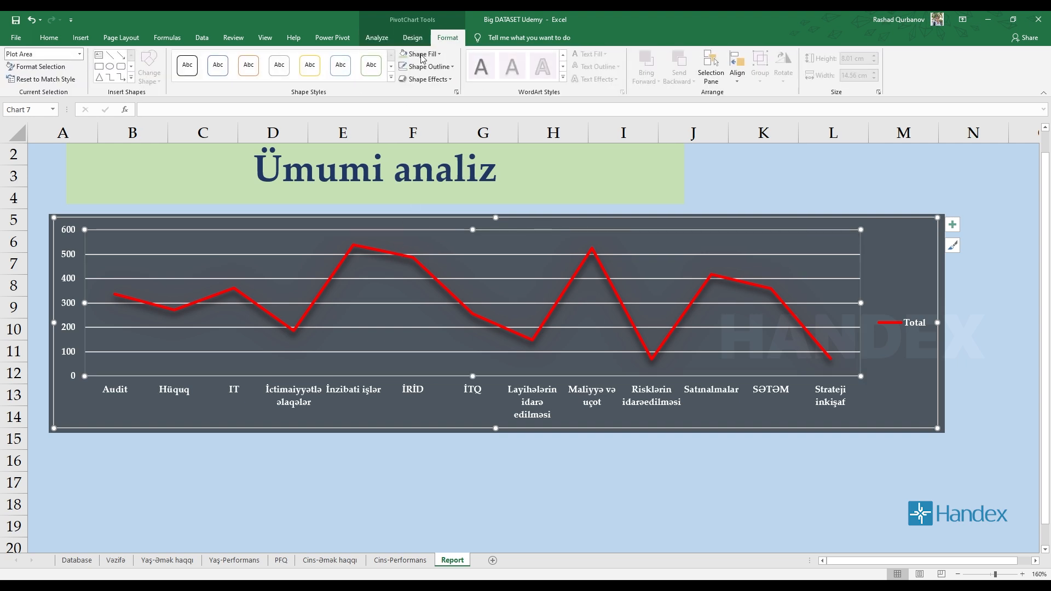
Examine the line chart's options for clearing it, moving it to another sheet and adding calculated fields.
click(373, 38)
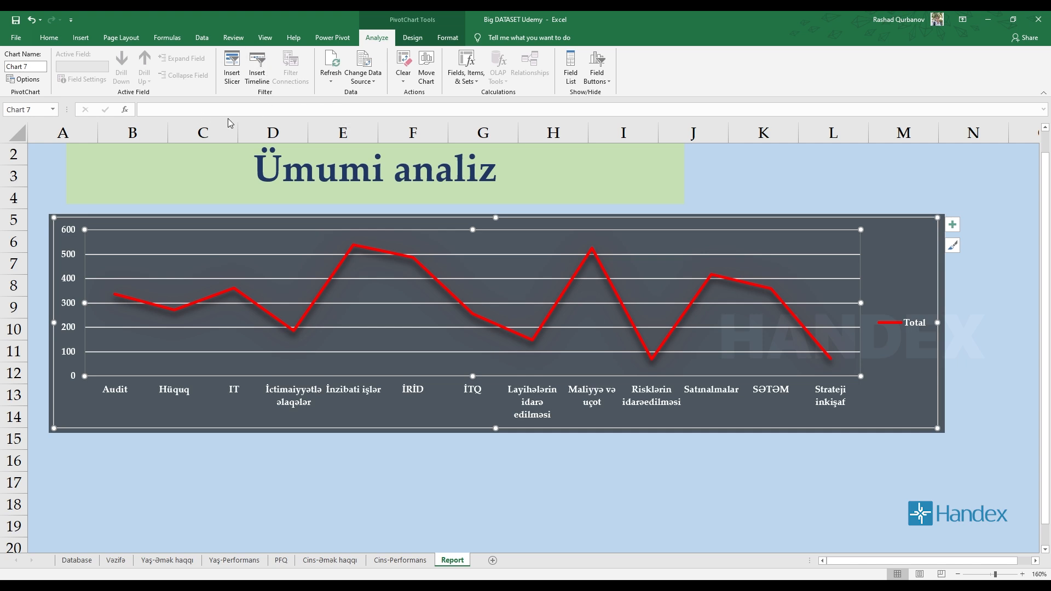
click(399, 82)
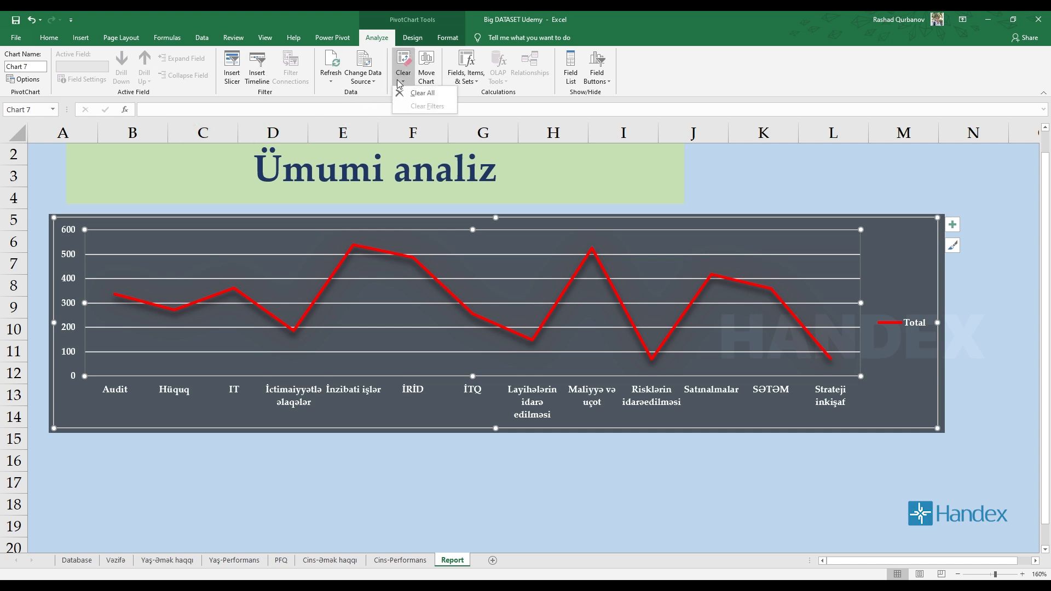
click(429, 81)
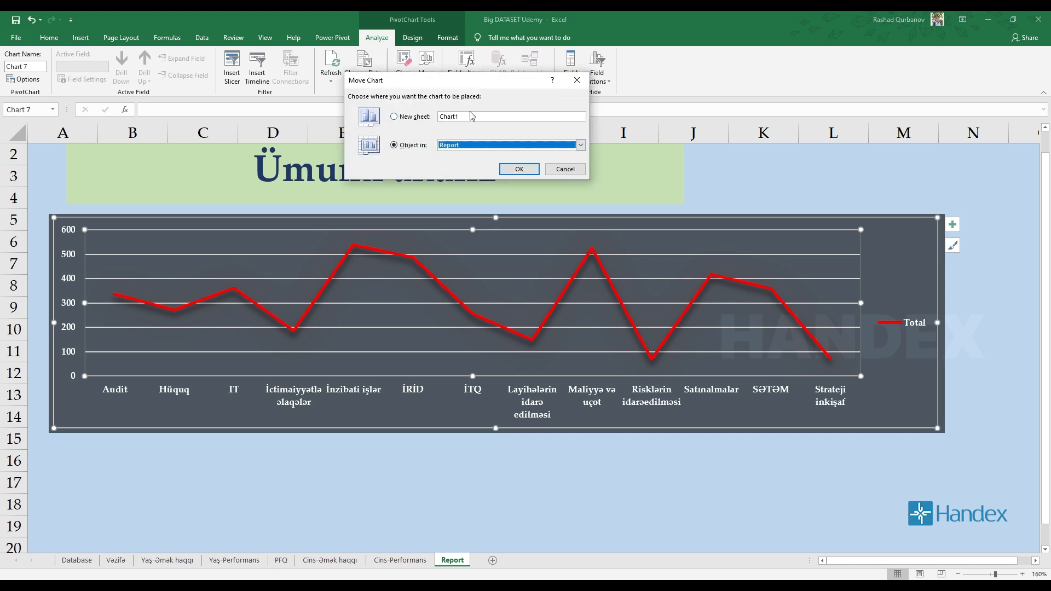
click(579, 84)
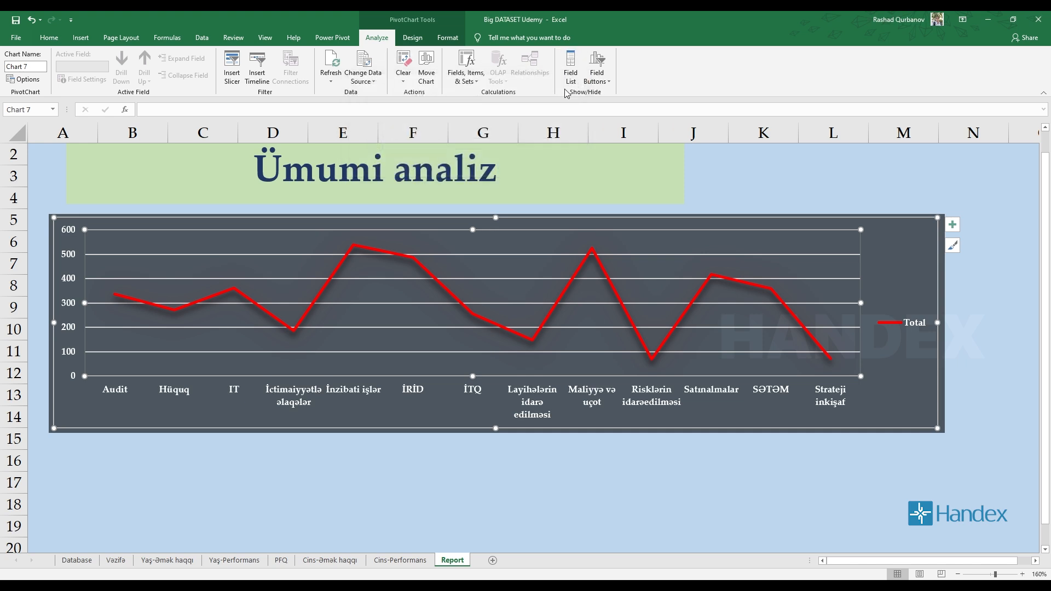
click(467, 83)
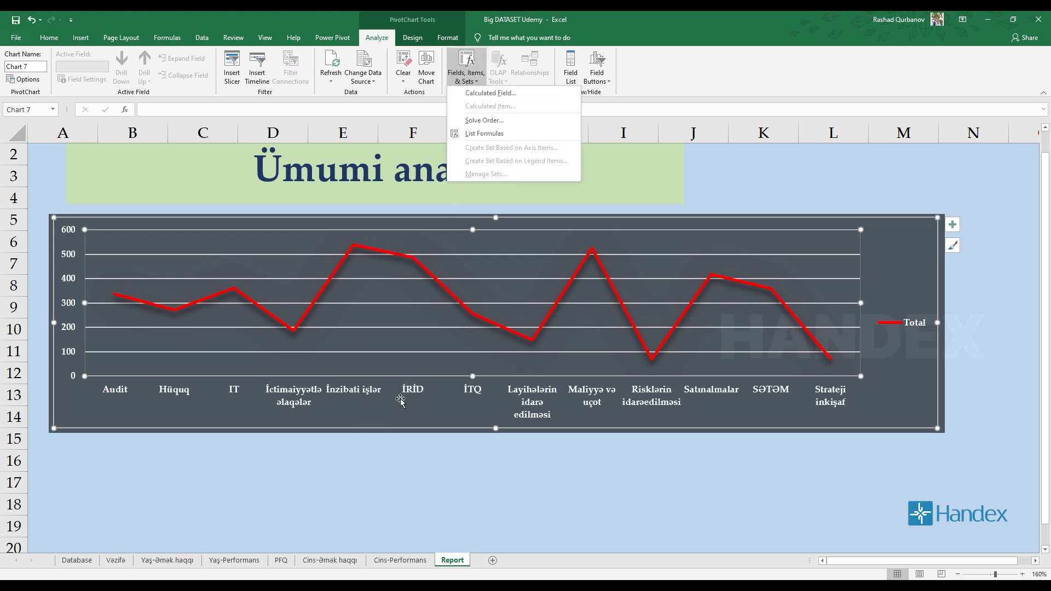
click(420, 216)
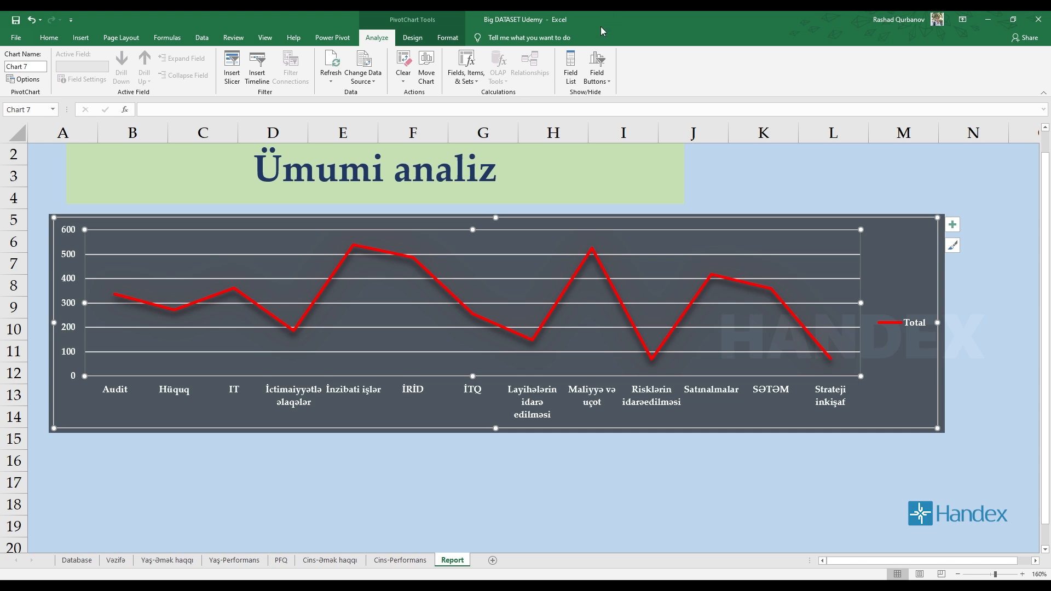
Check which fields the PivotChart uses and review the options for showing or hiding its field buttons.
click(577, 78)
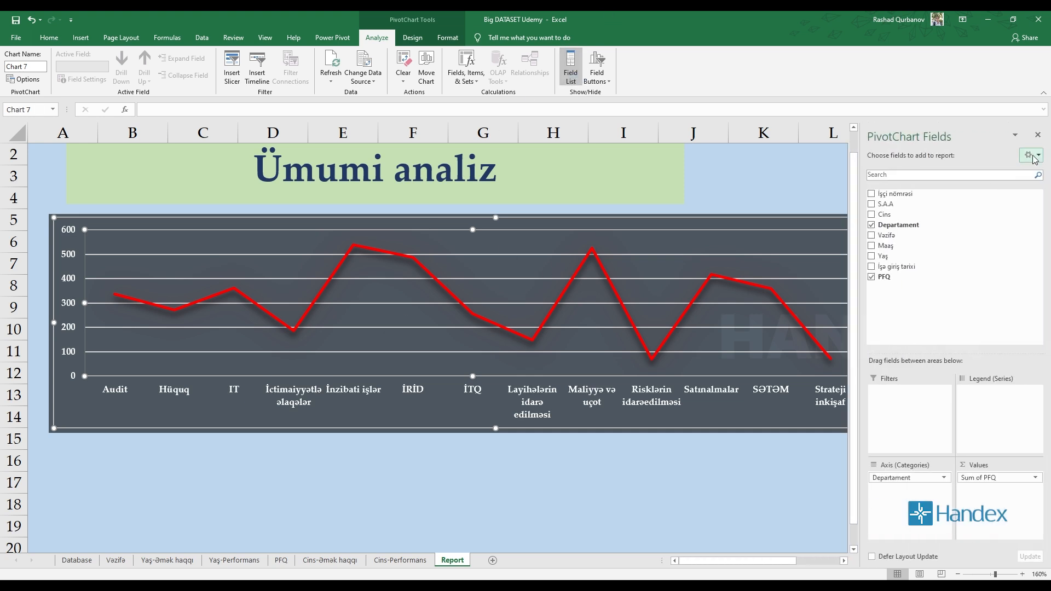
click(1040, 135)
click(571, 69)
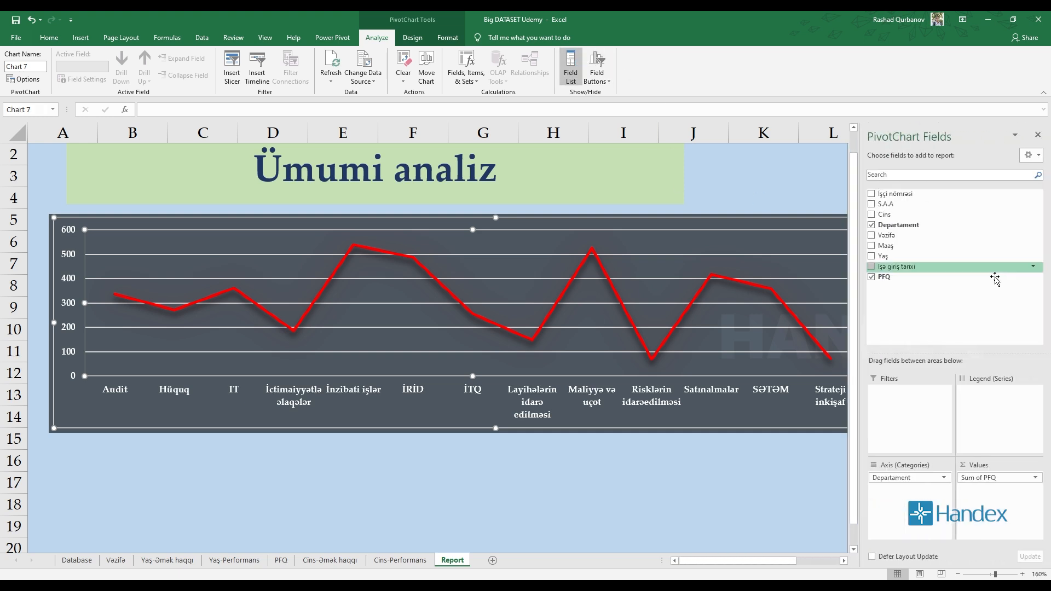
click(1038, 135)
click(603, 79)
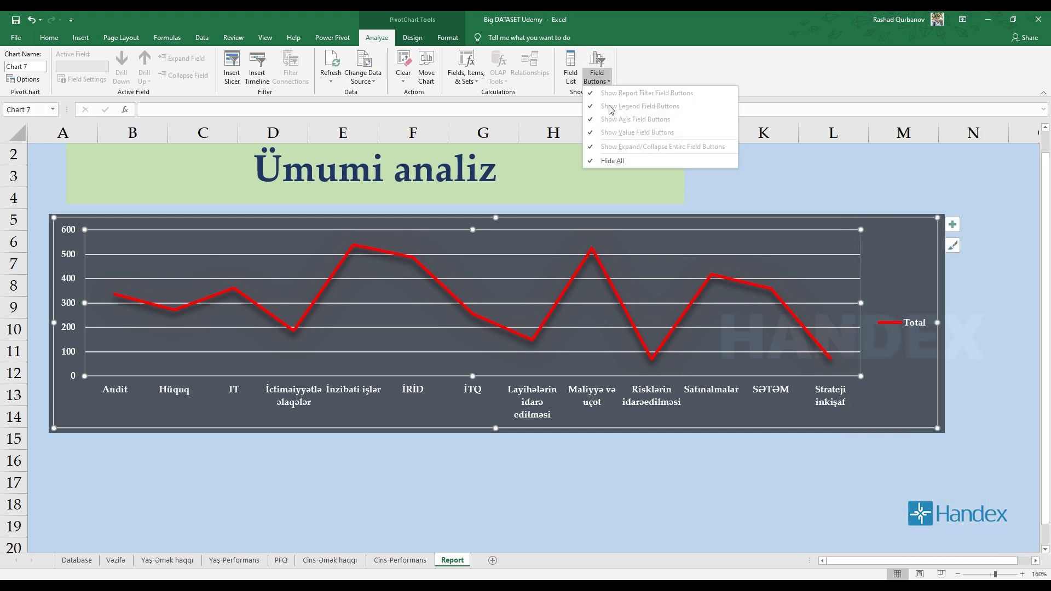
click(914, 463)
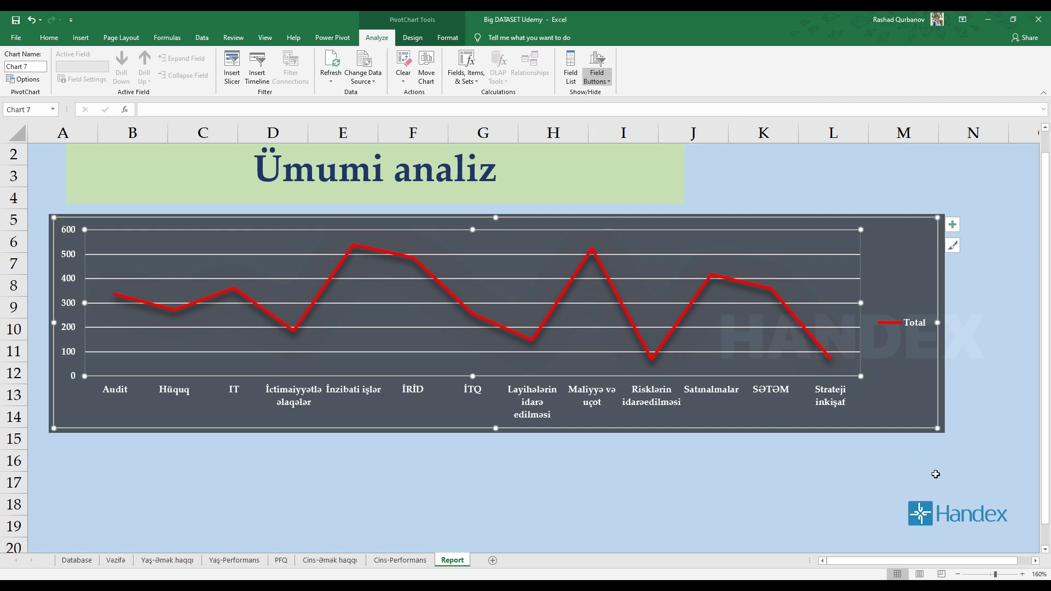
Browse the available chart styles and the colorful and monochromatic palettes for the line chart.
click(409, 39)
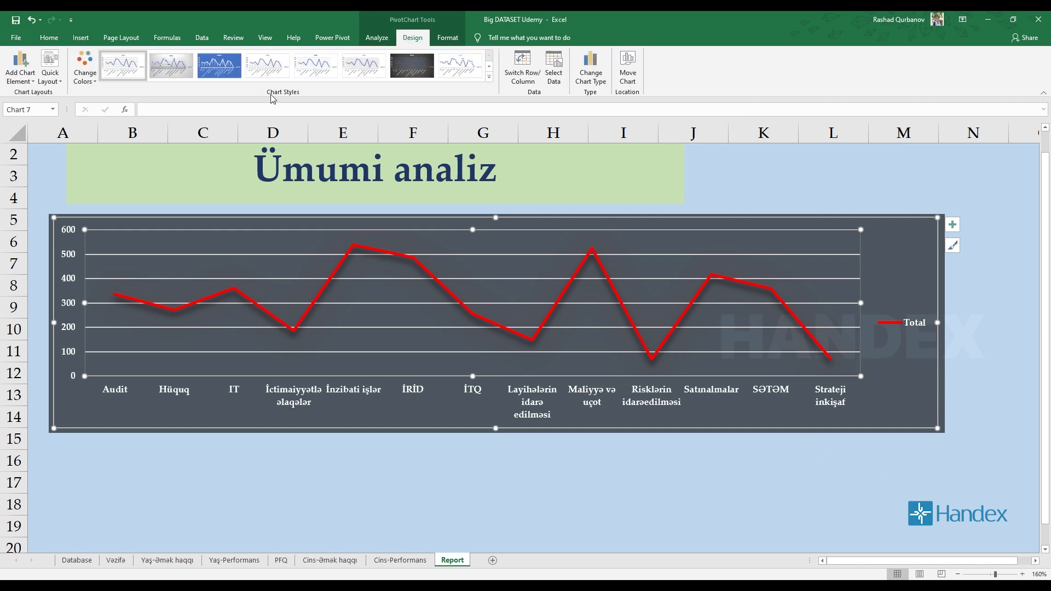
click(489, 77)
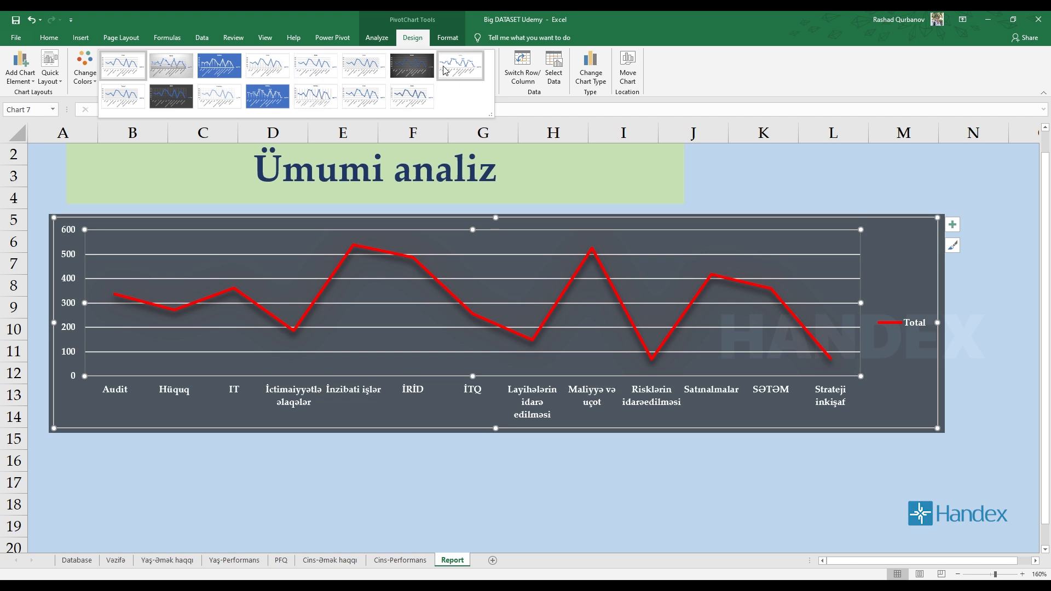
click(85, 77)
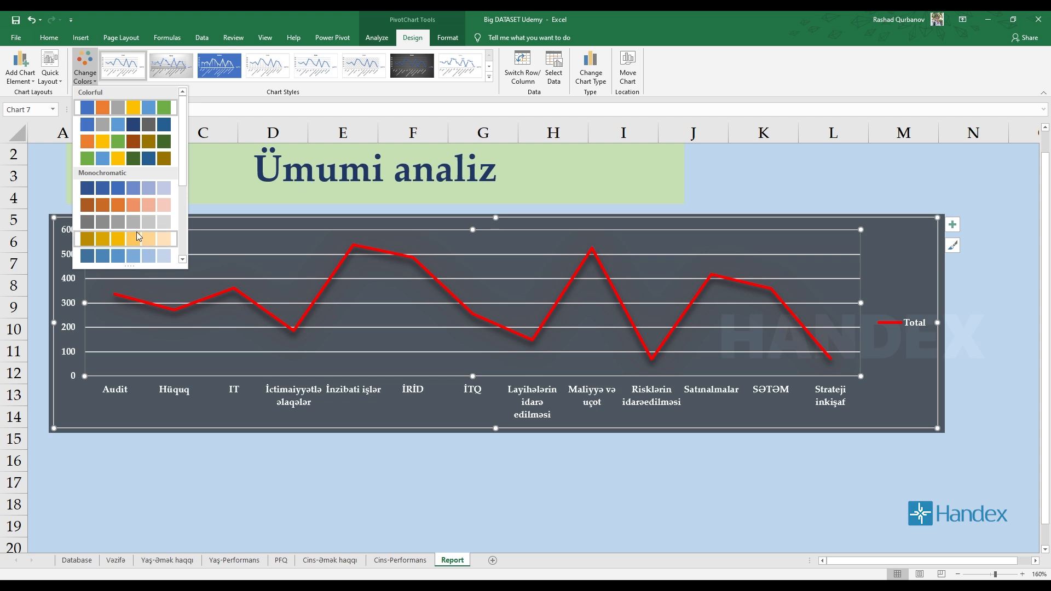
mouse_move(183, 114)
mouse_down()
mouse_move(184, 152)
mouse_move(176, 110)
mouse_up()
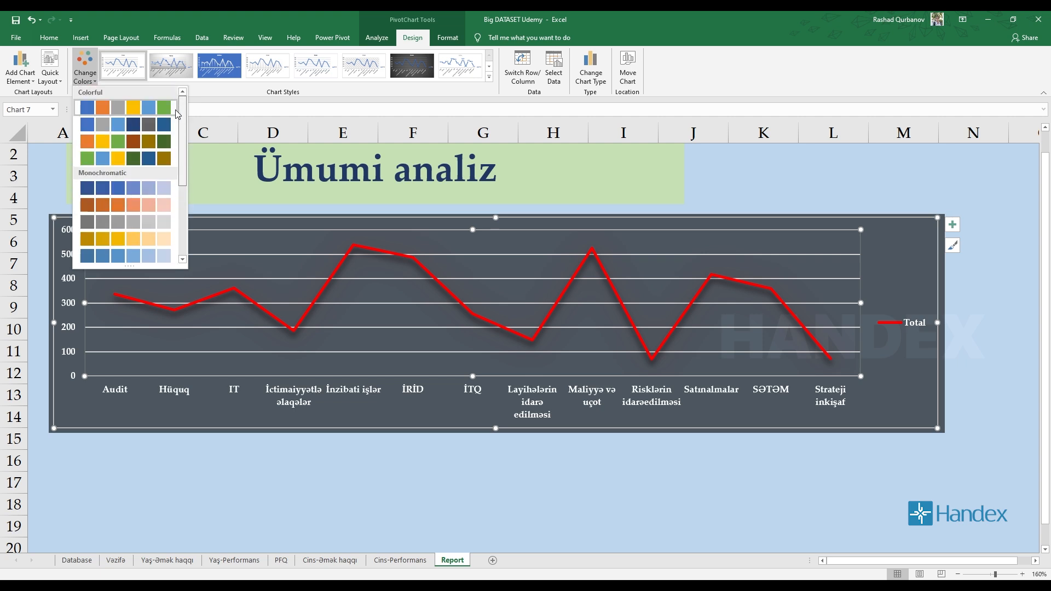
click(423, 249)
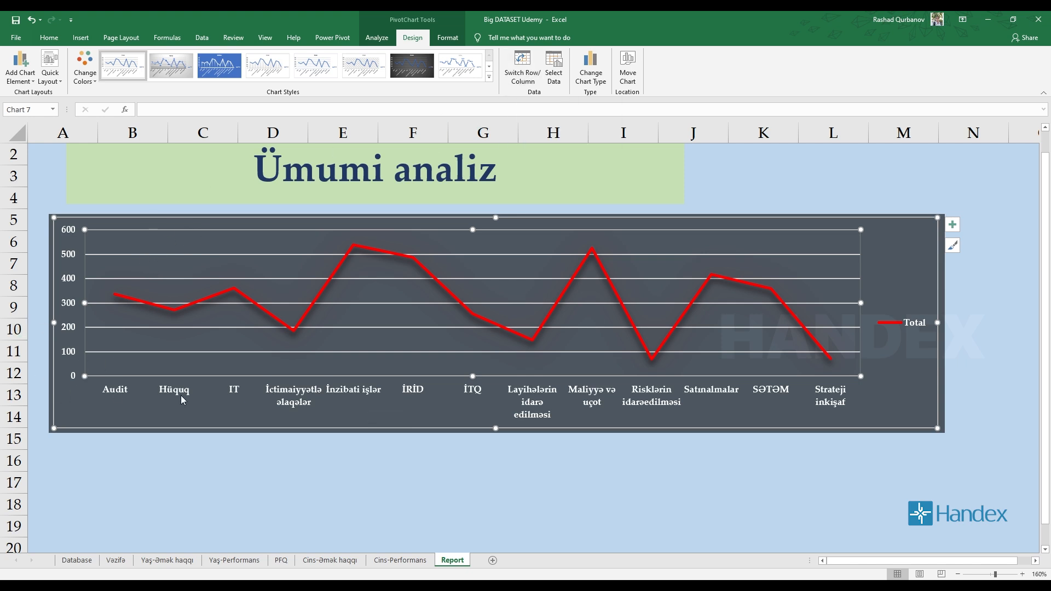
Try switching the line chart's rows and columns, and inspect its data source settings without changing them.
click(520, 77)
click(522, 77)
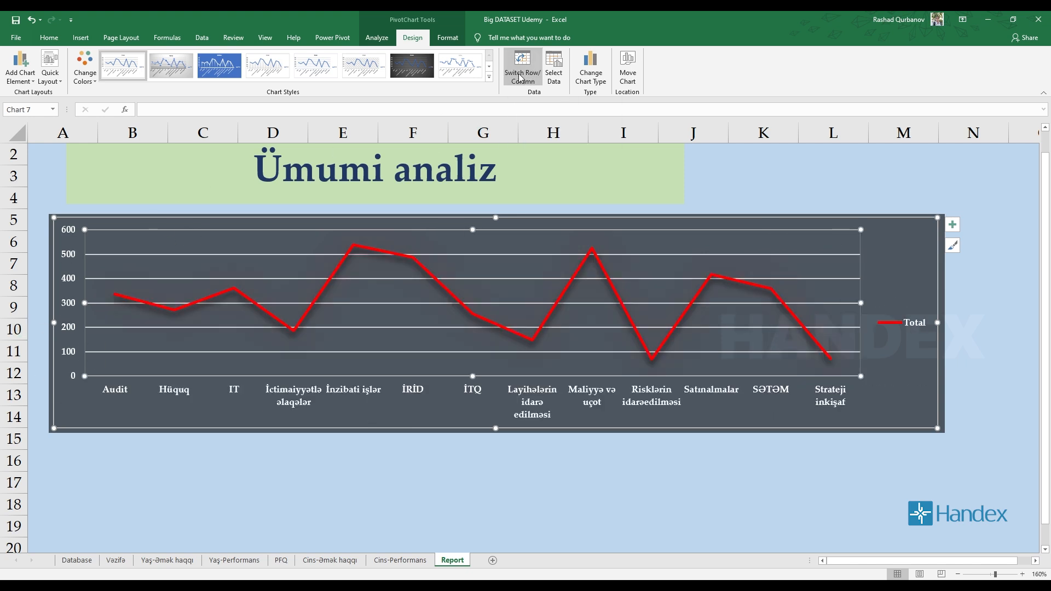
click(522, 77)
click(529, 82)
click(554, 72)
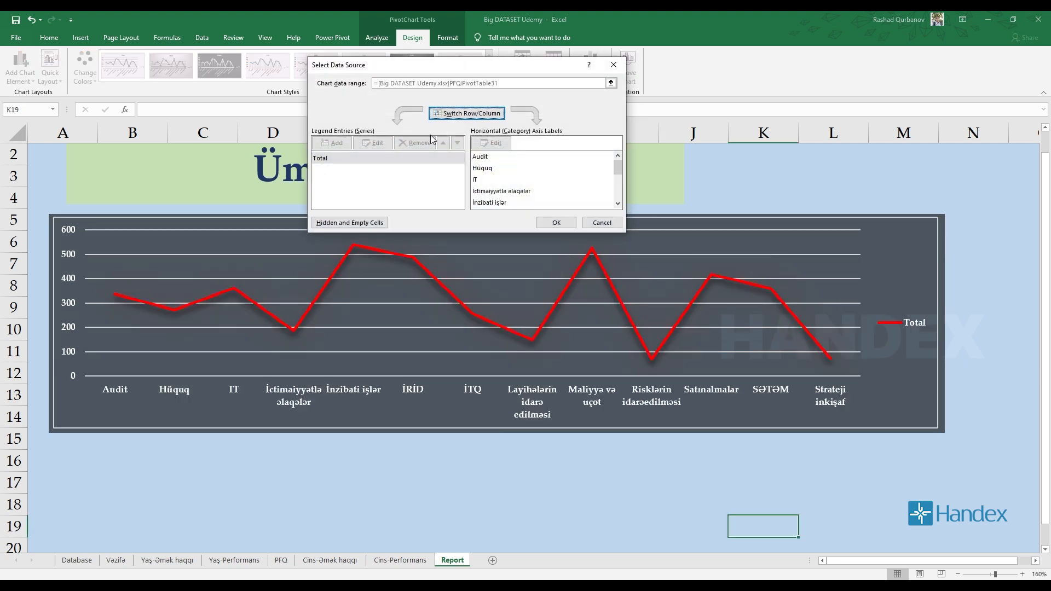
click(614, 65)
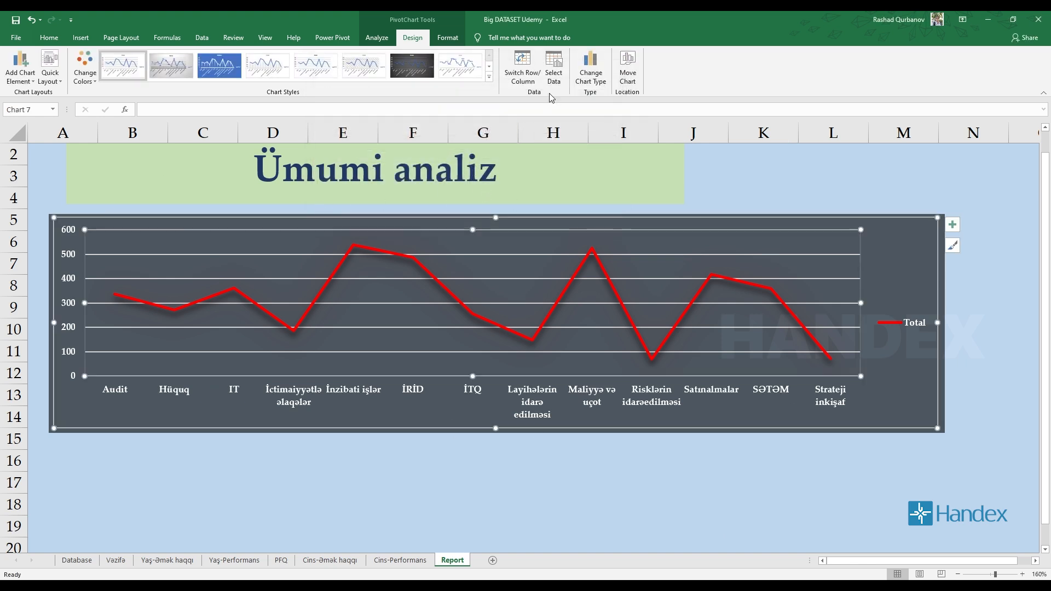
Inspect the line chart's data source, comparing its value axis and department labels with the series and category entries.
click(555, 71)
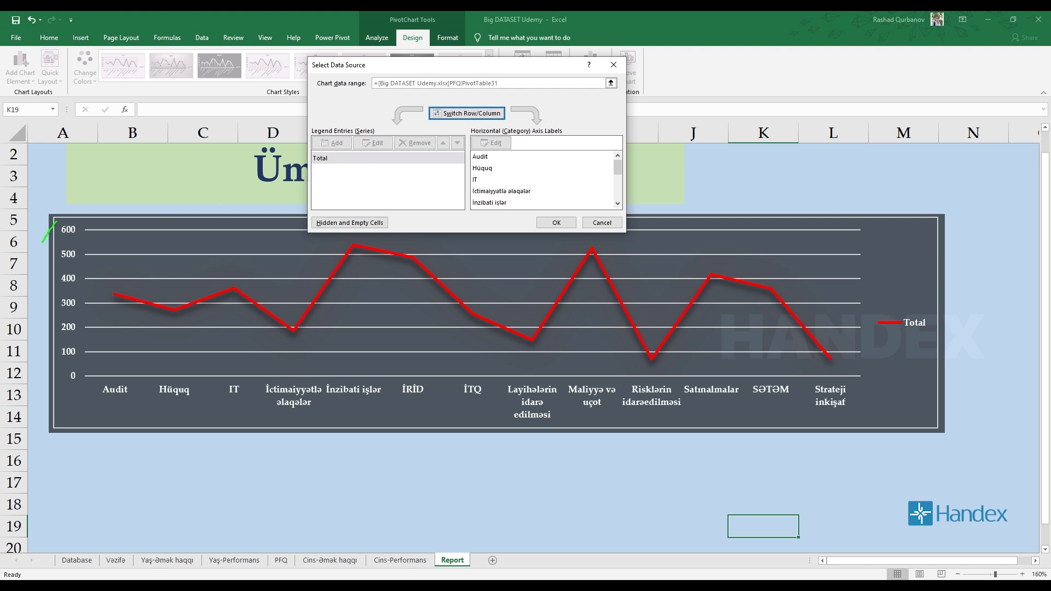
mouse_move(42, 242)
mouse_down()
mouse_move(90, 328)
mouse_move(40, 232)
mouse_up()
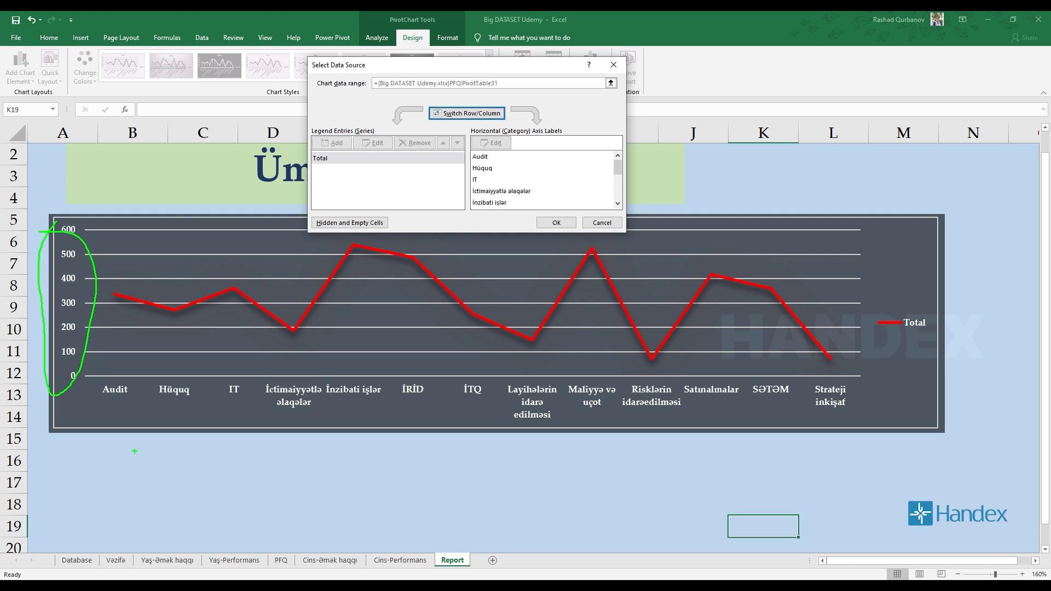
mouse_move(93, 372)
mouse_down()
mouse_move(619, 418)
mouse_move(915, 421)
mouse_up()
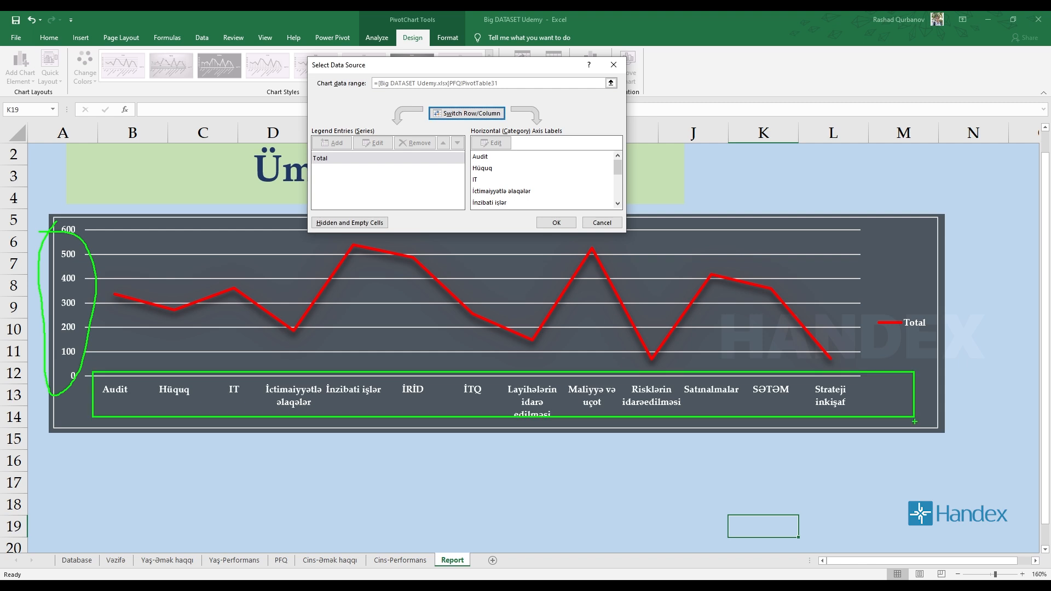
mouse_move(466, 131)
mouse_down()
mouse_move(526, 139)
mouse_move(470, 165)
mouse_up()
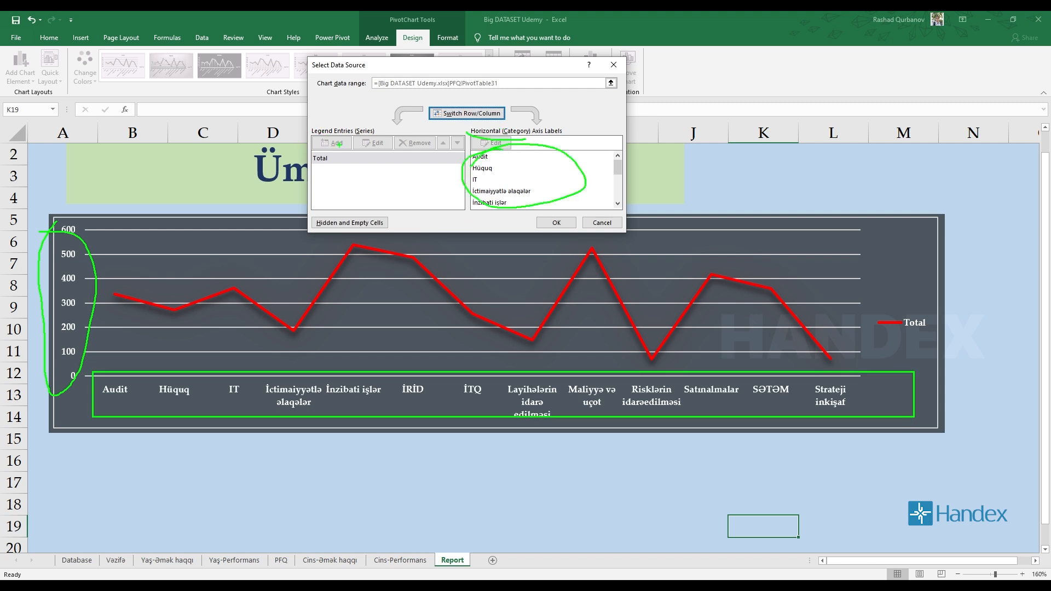
drag(338, 167, 286, 143)
key(Escape)
key(Escape)
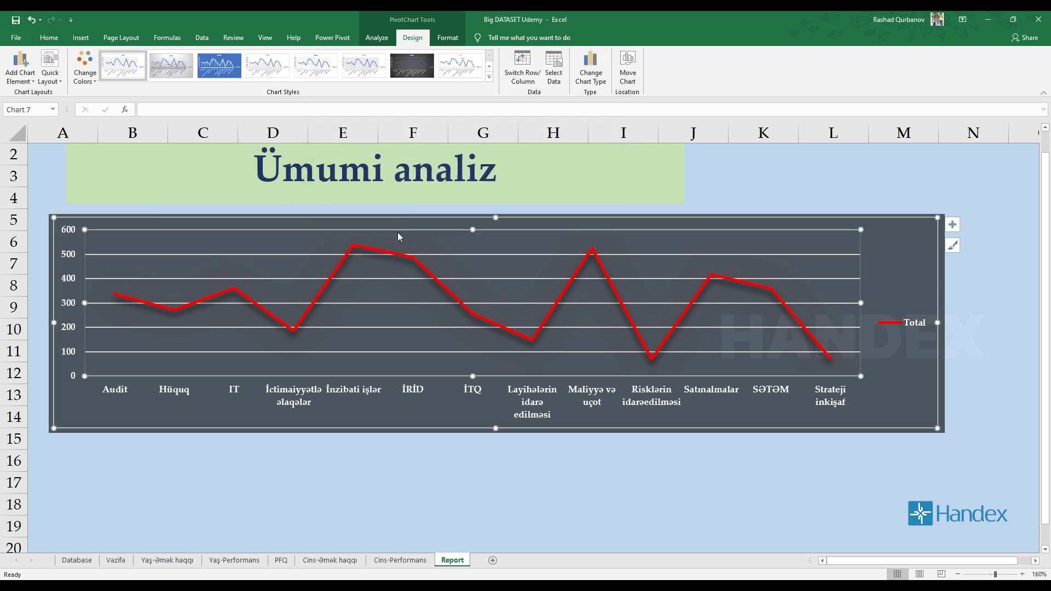
Review the available chart types, including the clustered bar preview, and the options for moving the chart, without applying any.
click(590, 70)
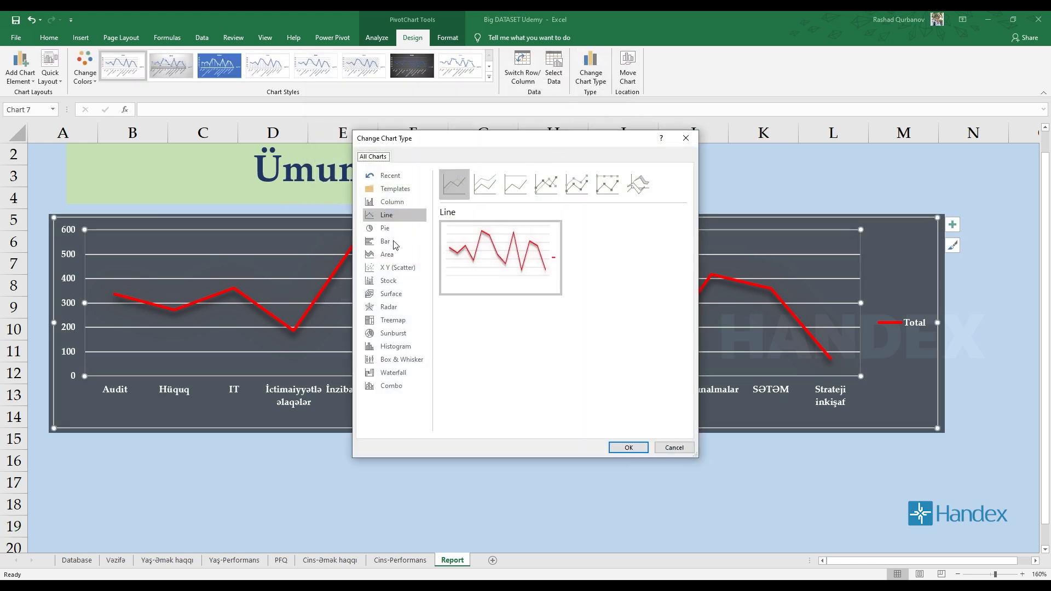
click(383, 244)
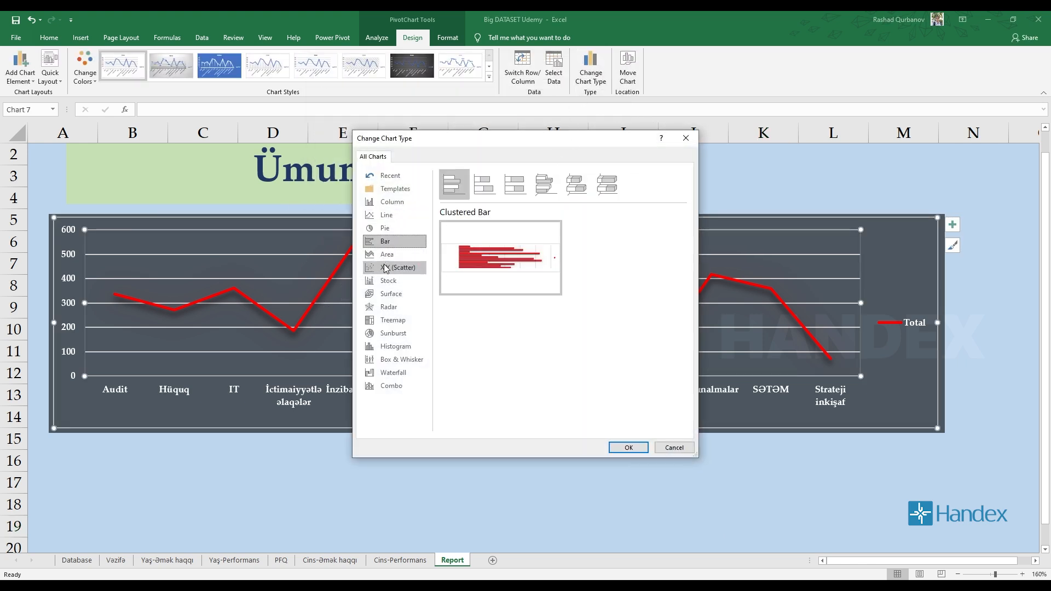
key(Escape)
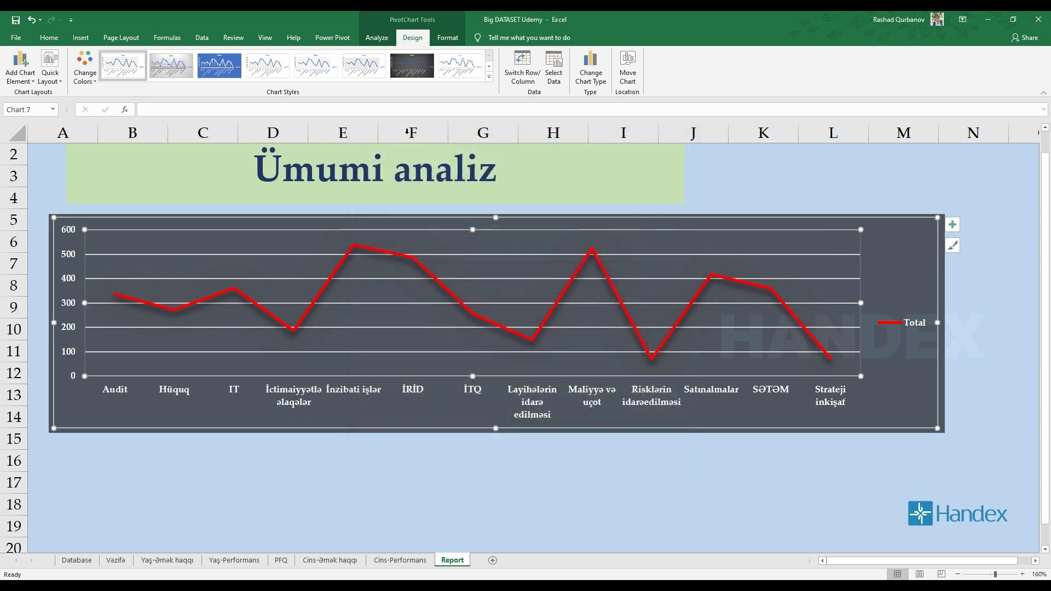
click(628, 70)
click(570, 168)
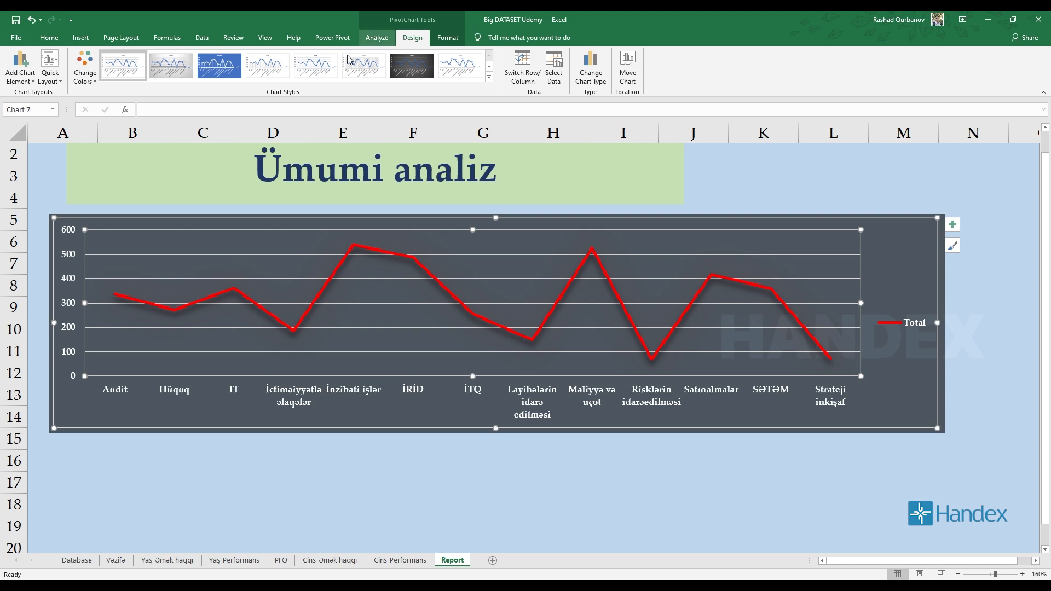
Review the chart elements that can be added, and remove the legend from the line chart.
click(448, 38)
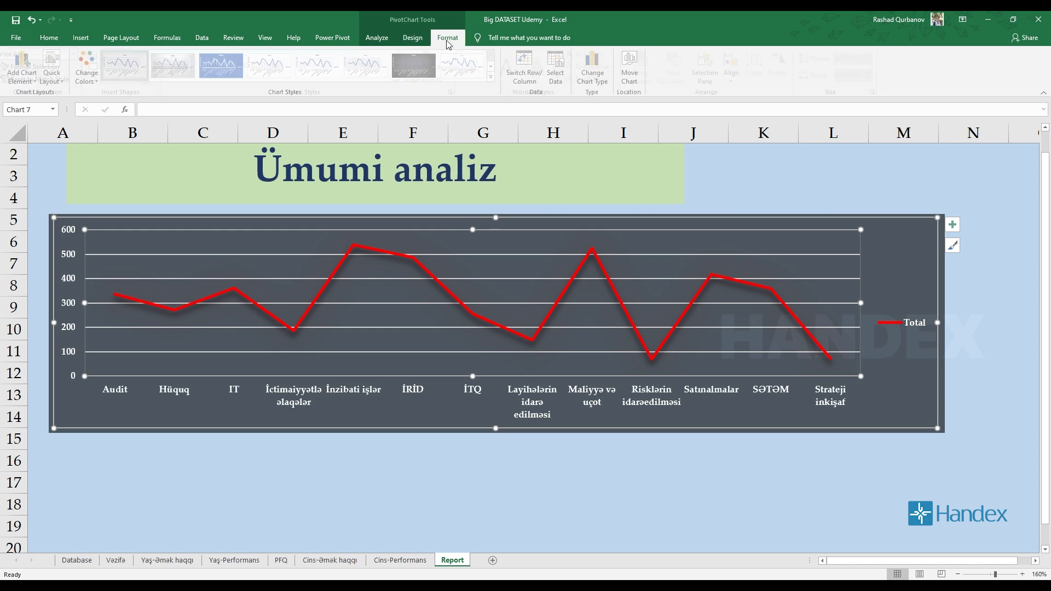
click(413, 38)
click(22, 79)
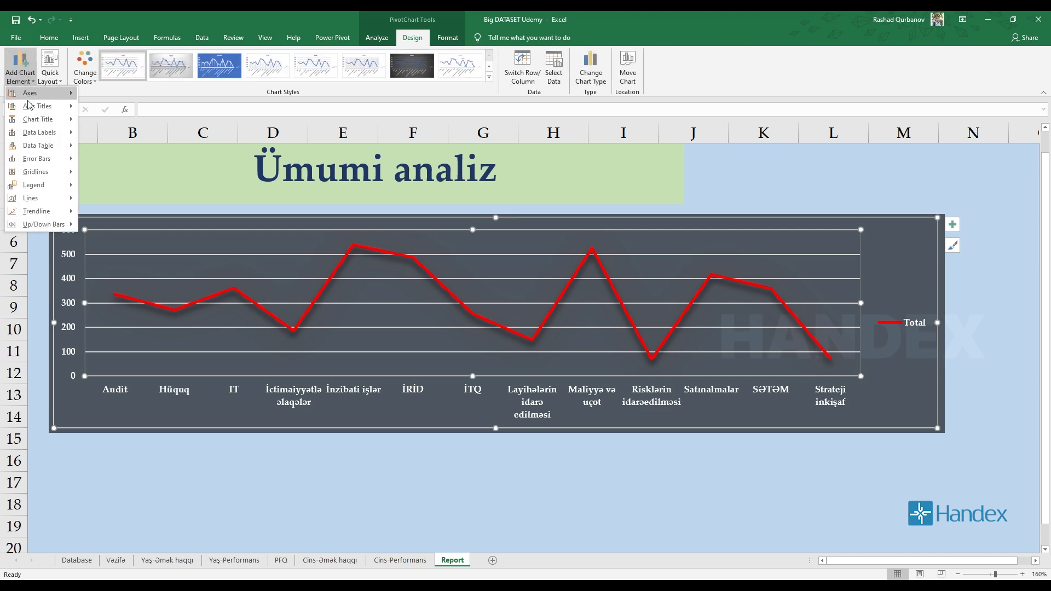
click(698, 405)
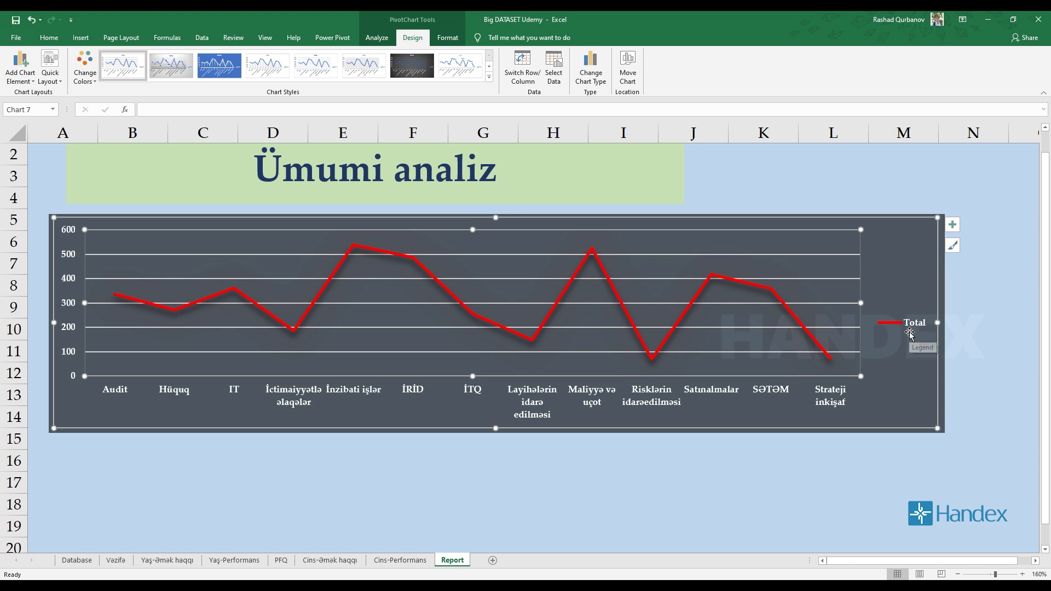
click(10, 81)
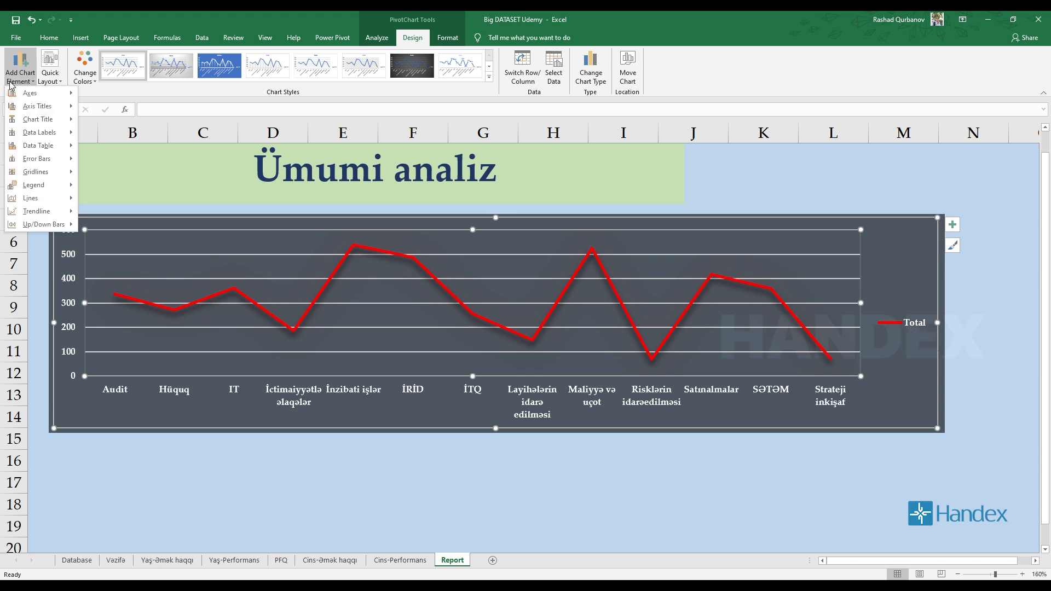
mouse_move(39, 137)
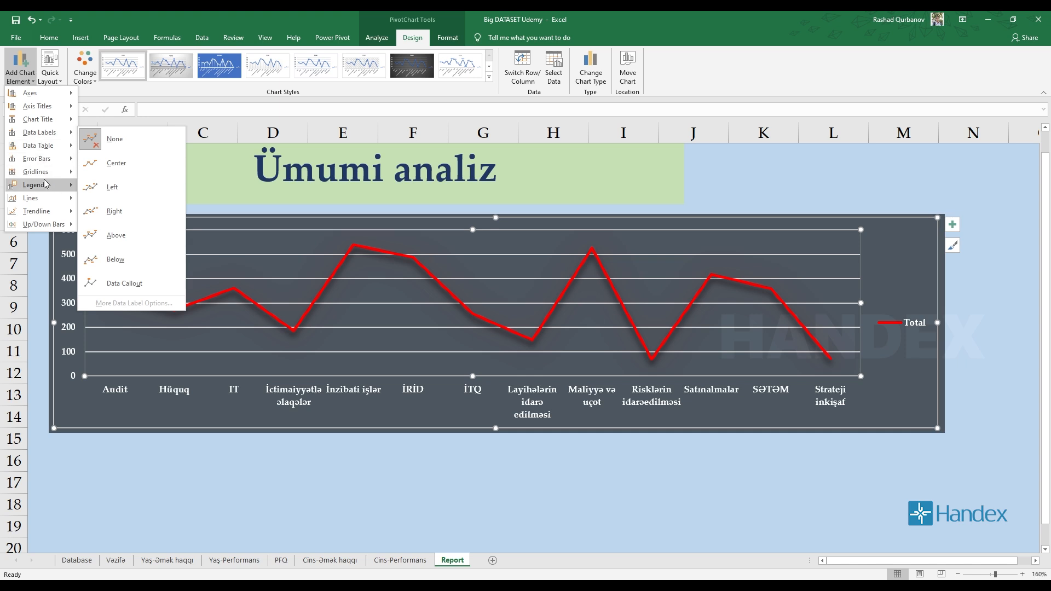
mouse_move(46, 184)
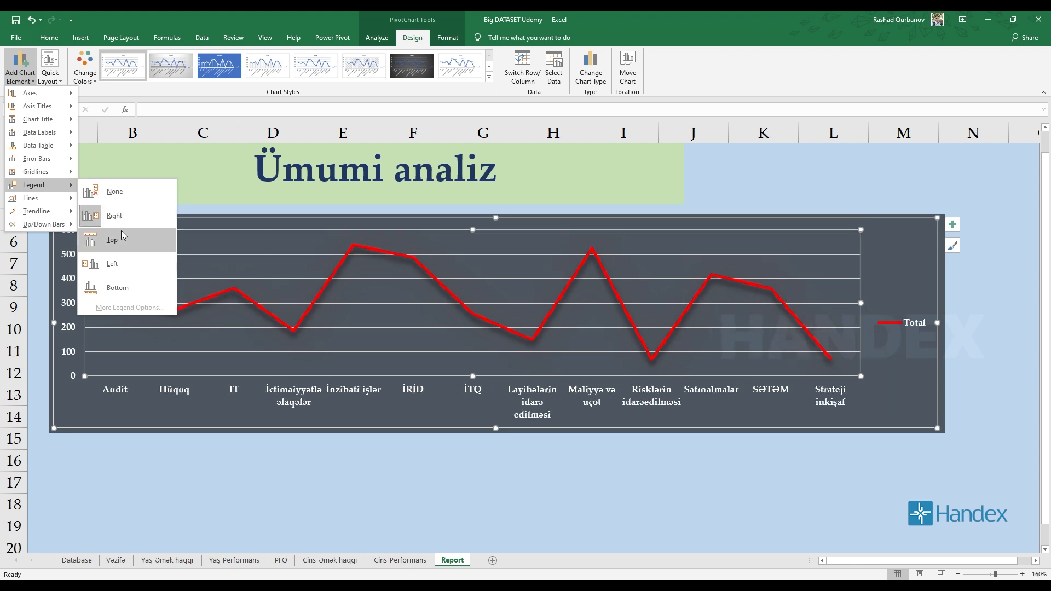
click(115, 192)
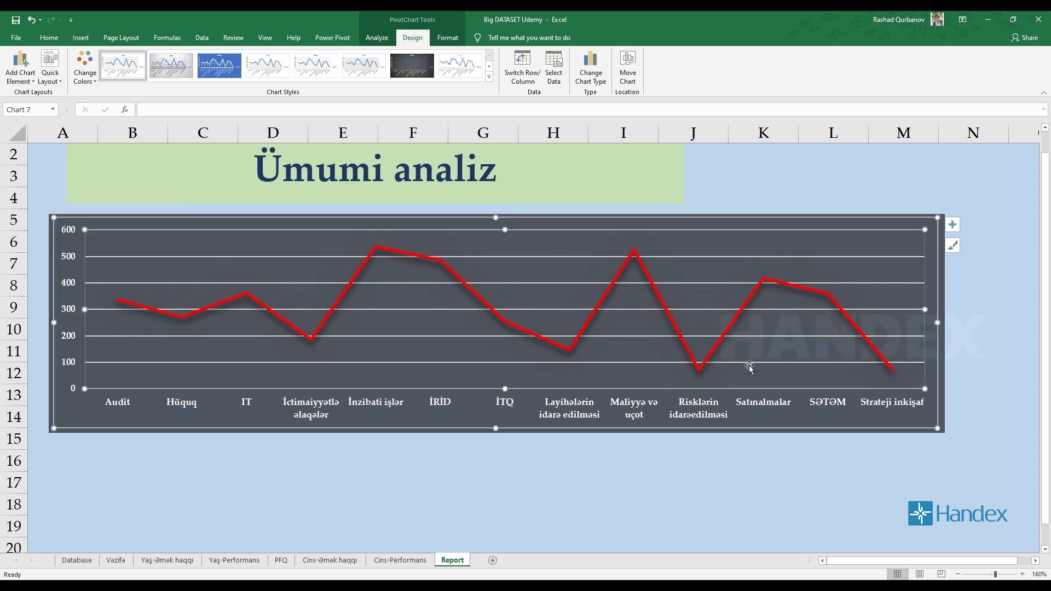
Check the line formatting options of the chart's major gridlines without changing them.
click(475, 471)
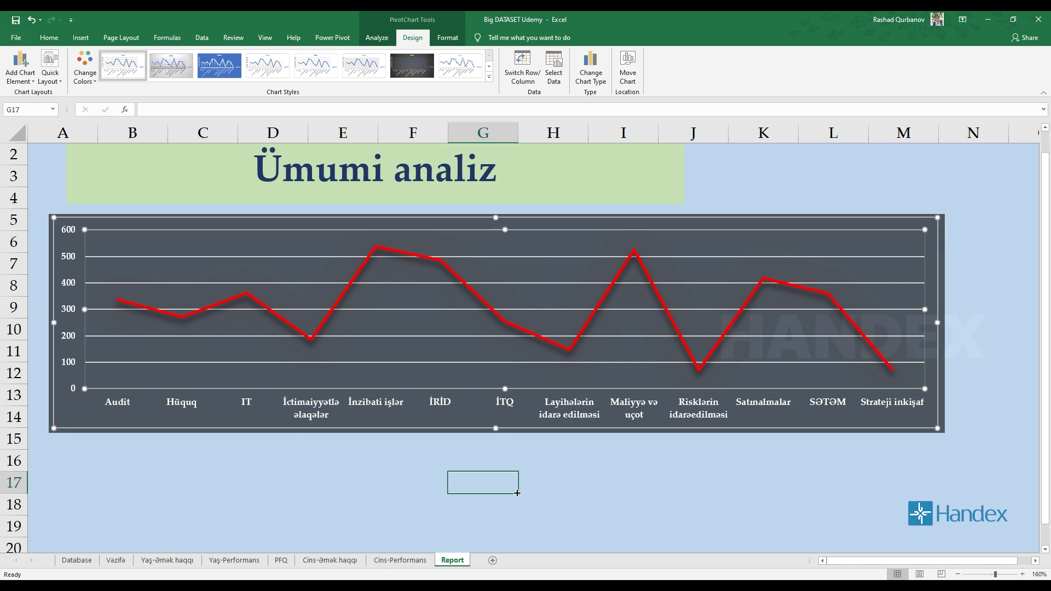
double_click(233, 363)
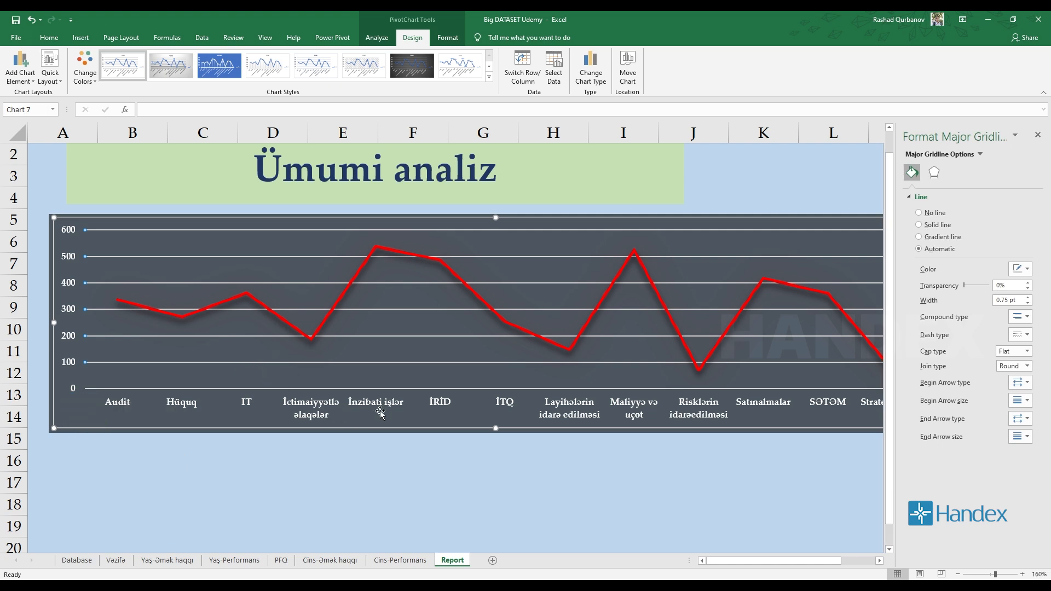
click(1038, 135)
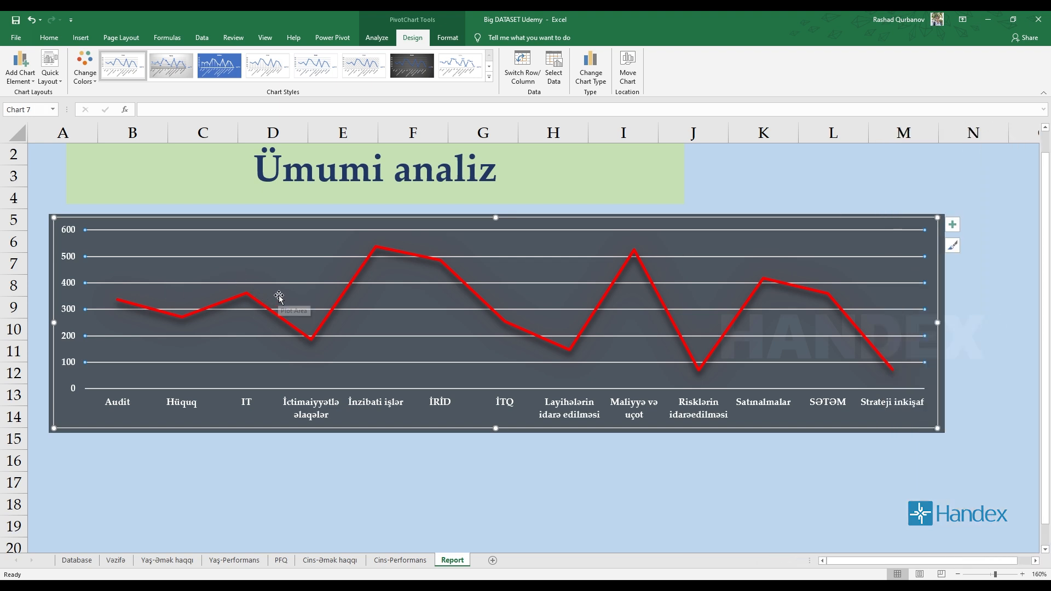
Add a data table beneath the line chart and turn off its legend keys.
click(22, 81)
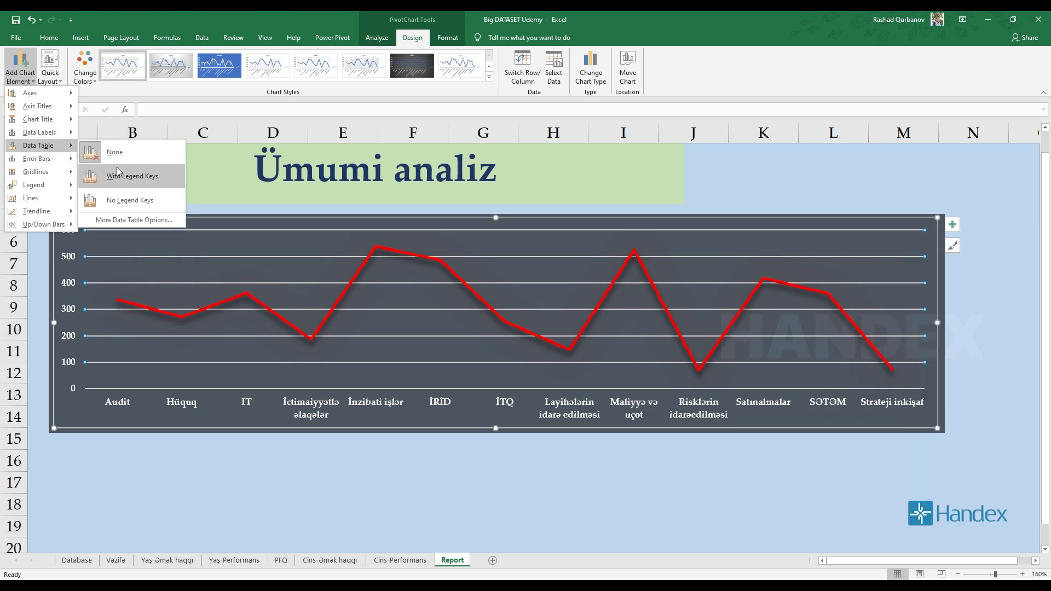
click(132, 221)
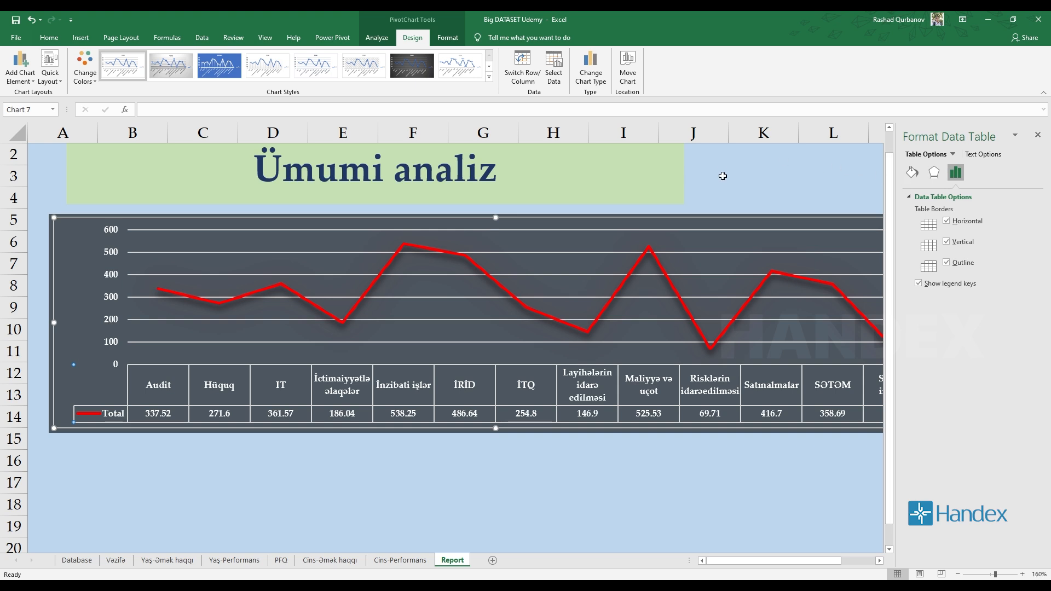
click(947, 285)
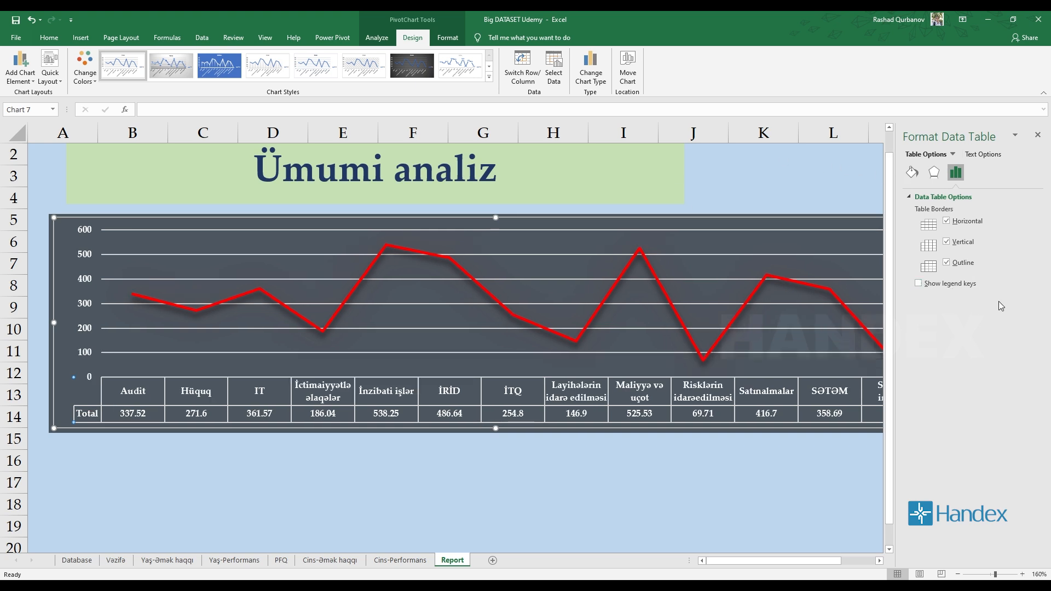
Give the chart's data table a 2 pt glow and solid red borders.
click(934, 172)
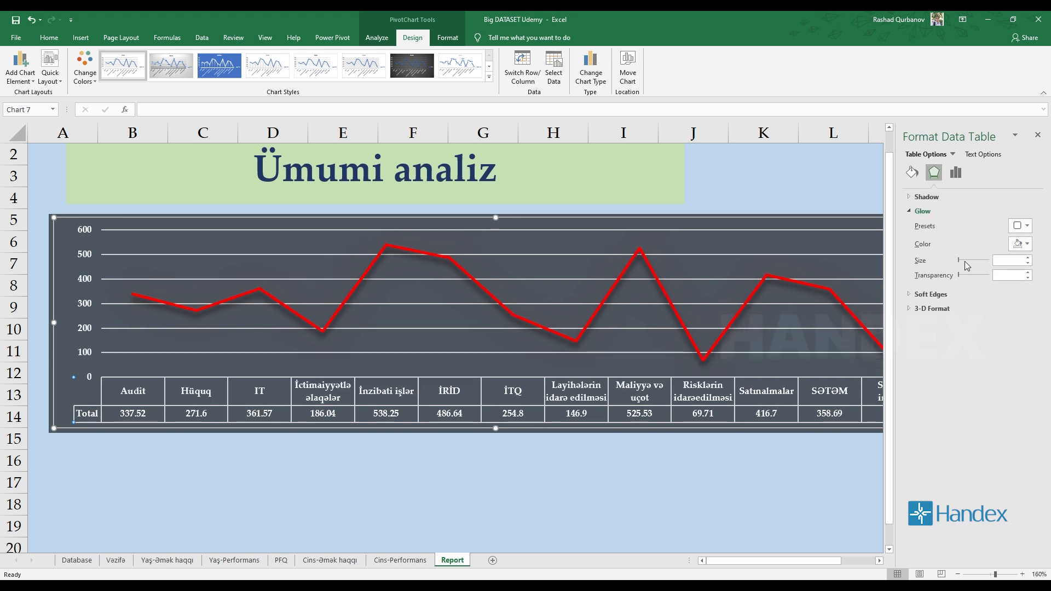
drag(966, 261, 984, 261)
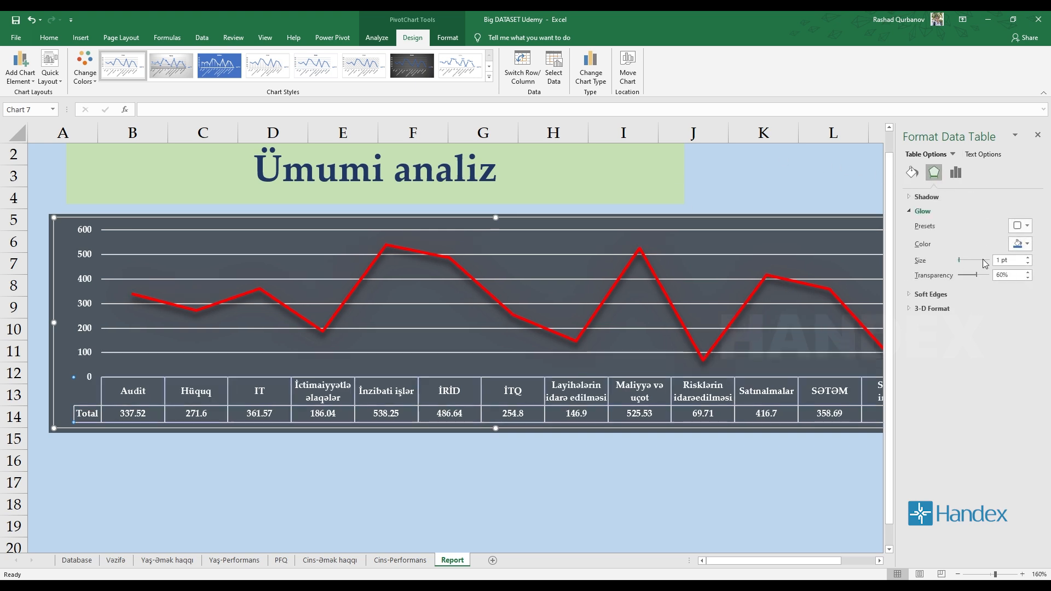
click(913, 172)
scroll(983, 351, down, 1)
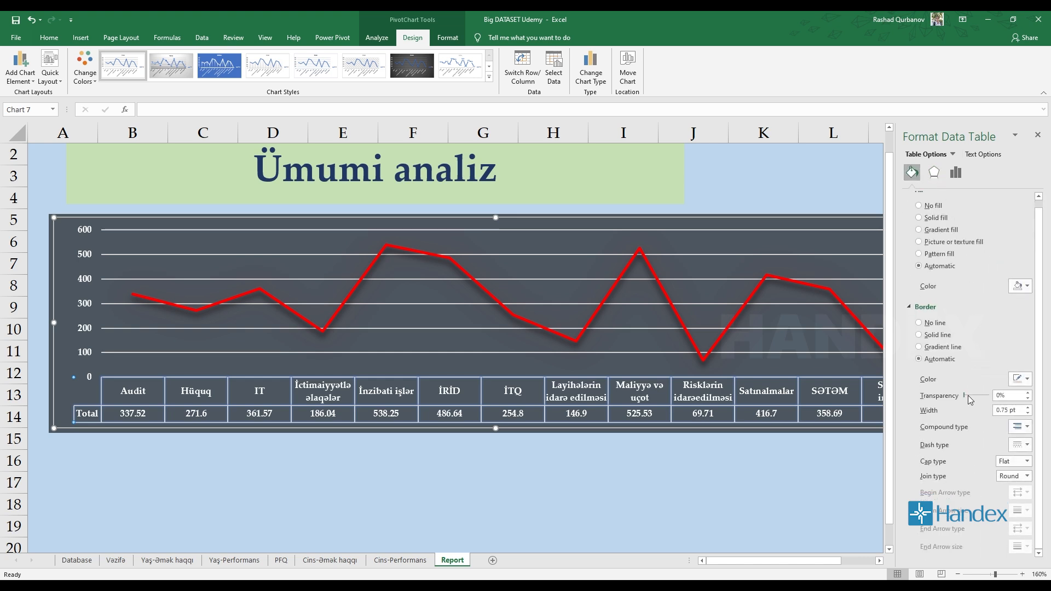
mouse_move(965, 395)
mouse_down()
mouse_move(997, 396)
mouse_move(952, 397)
mouse_up()
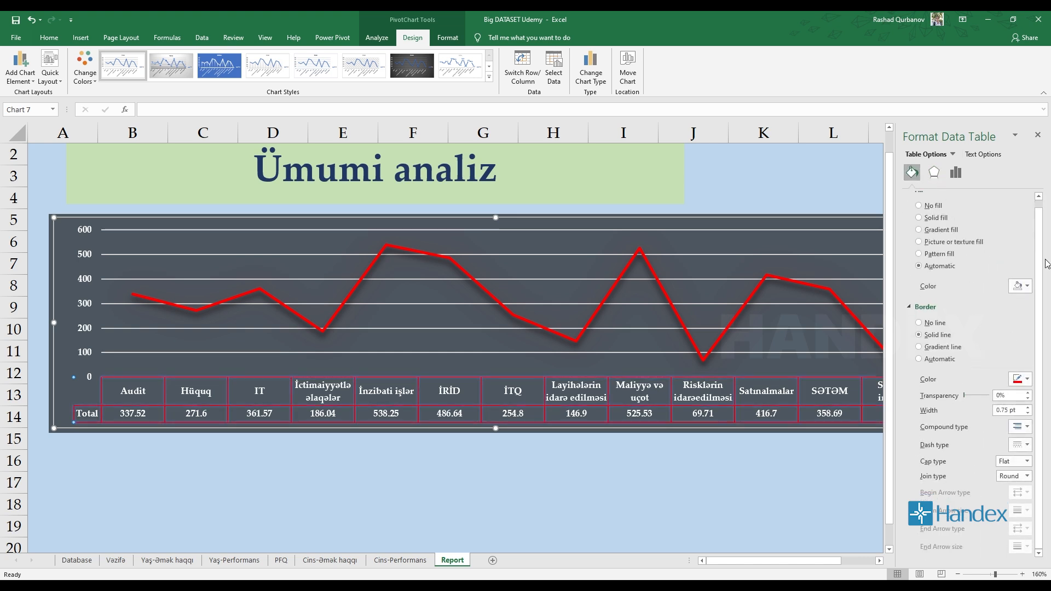
click(1038, 135)
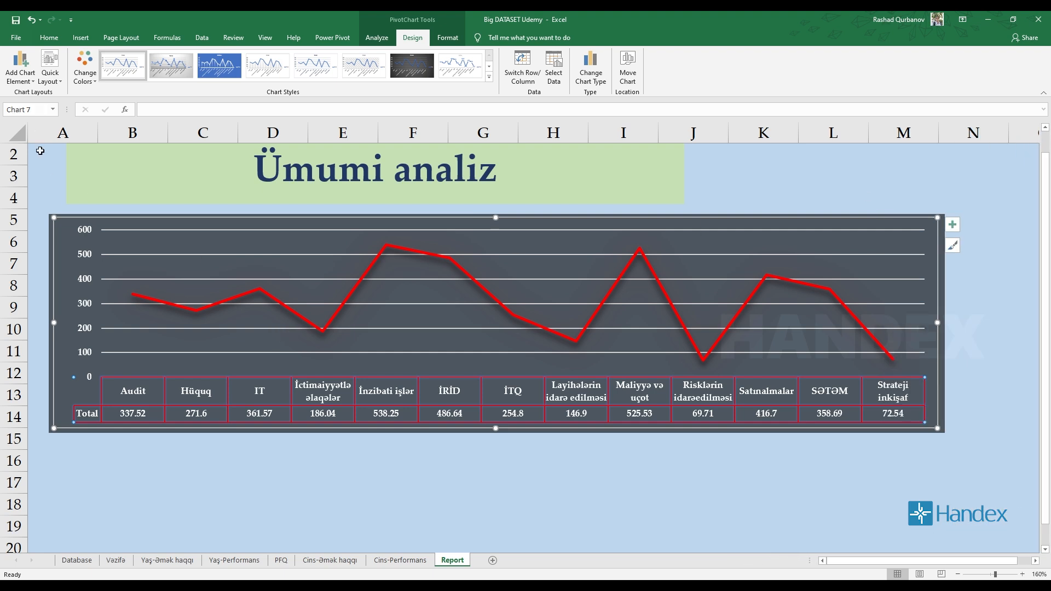
Remove the data table from the line chart.
click(20, 66)
mouse_move(38, 145)
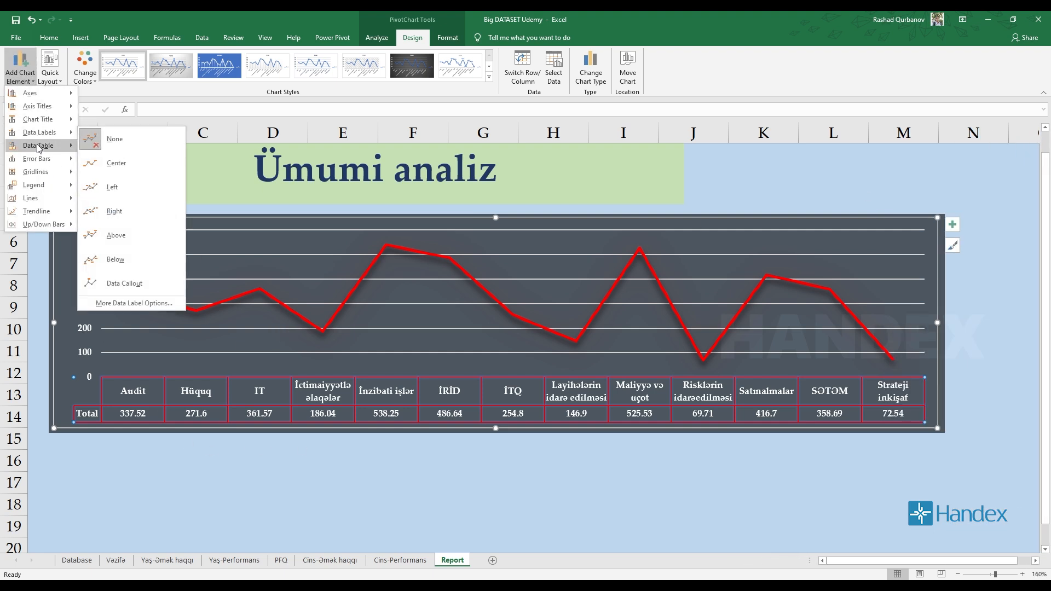
click(109, 151)
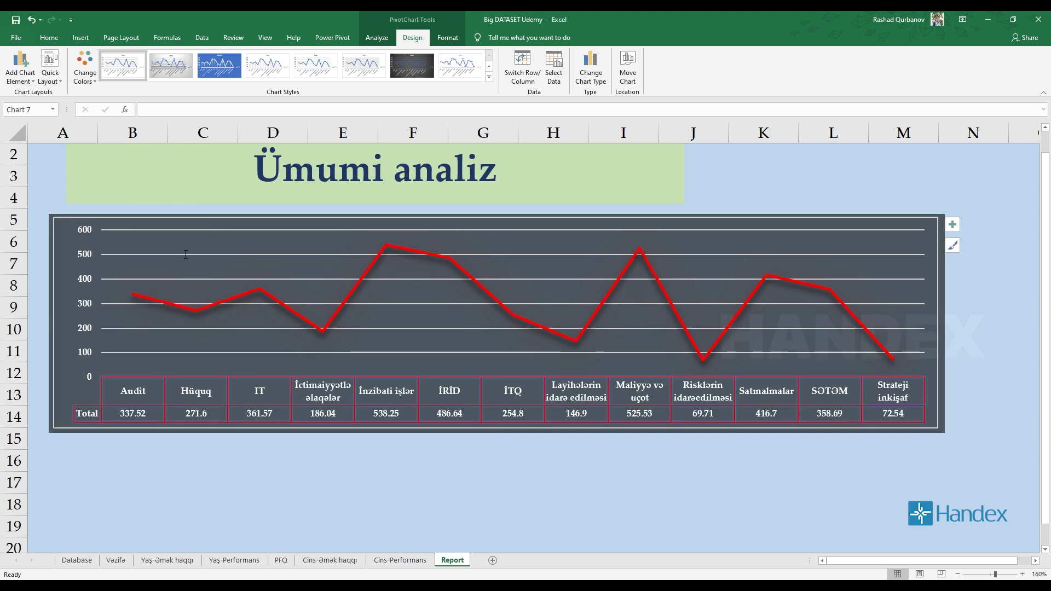
Open the formatting of the line chart's major gridlines and try the no-line and gradient styles before returning to Automatic.
double_click(202, 282)
right_click(203, 282)
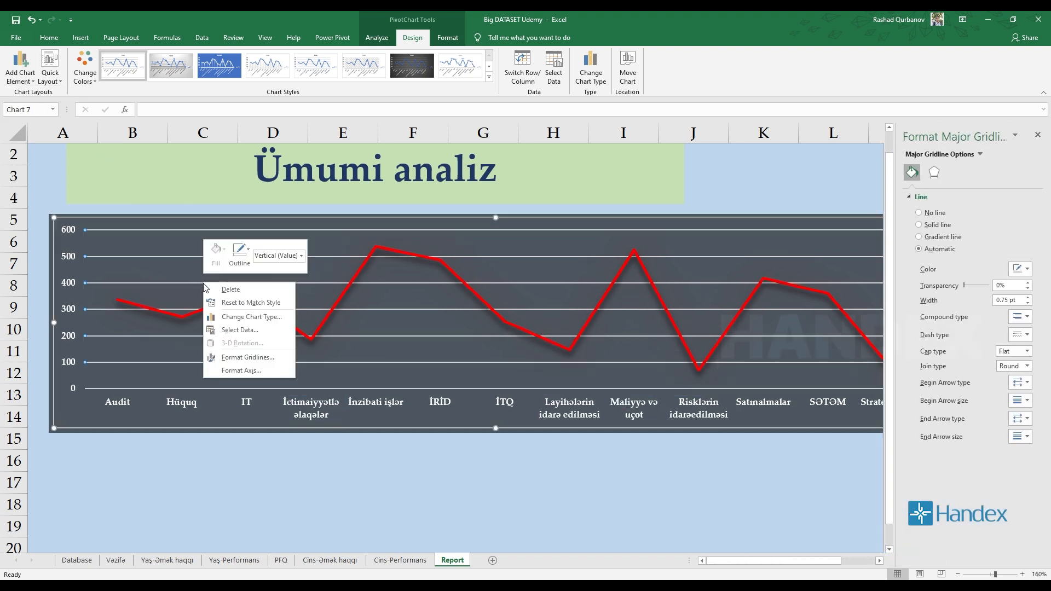
click(248, 357)
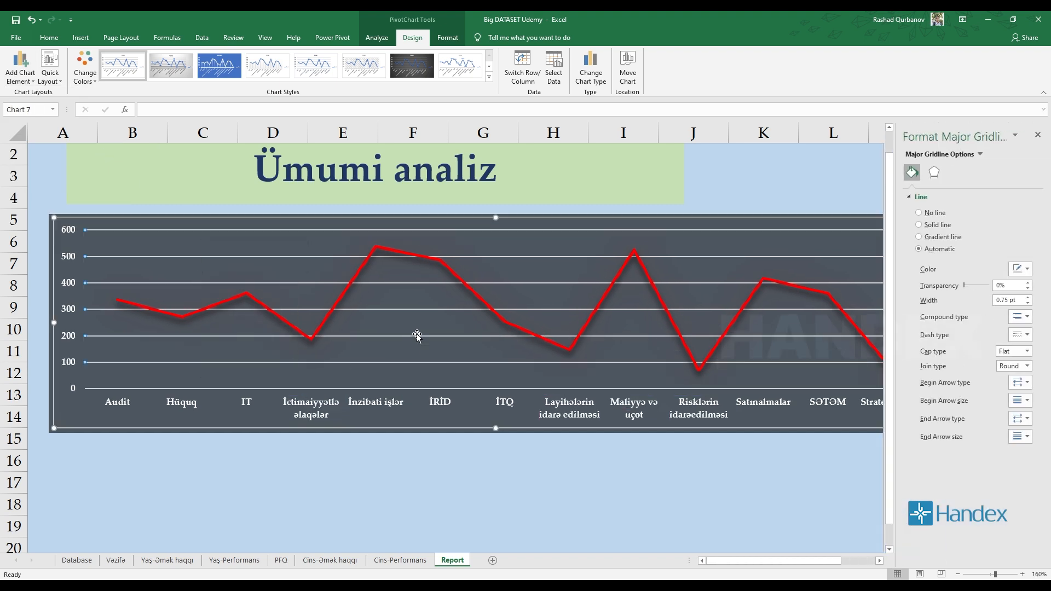
click(920, 213)
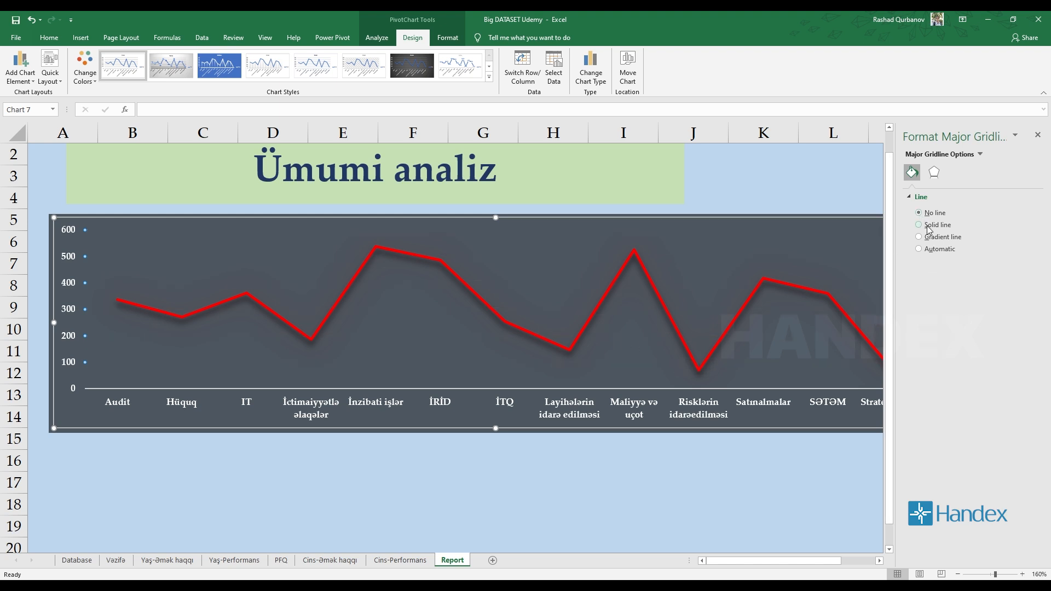
click(941, 226)
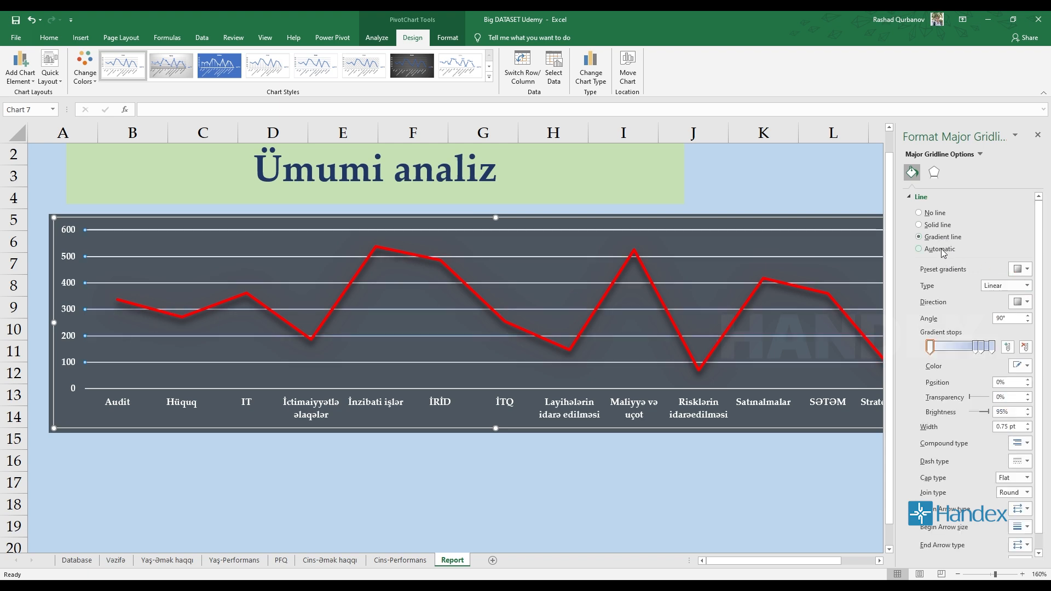
click(935, 252)
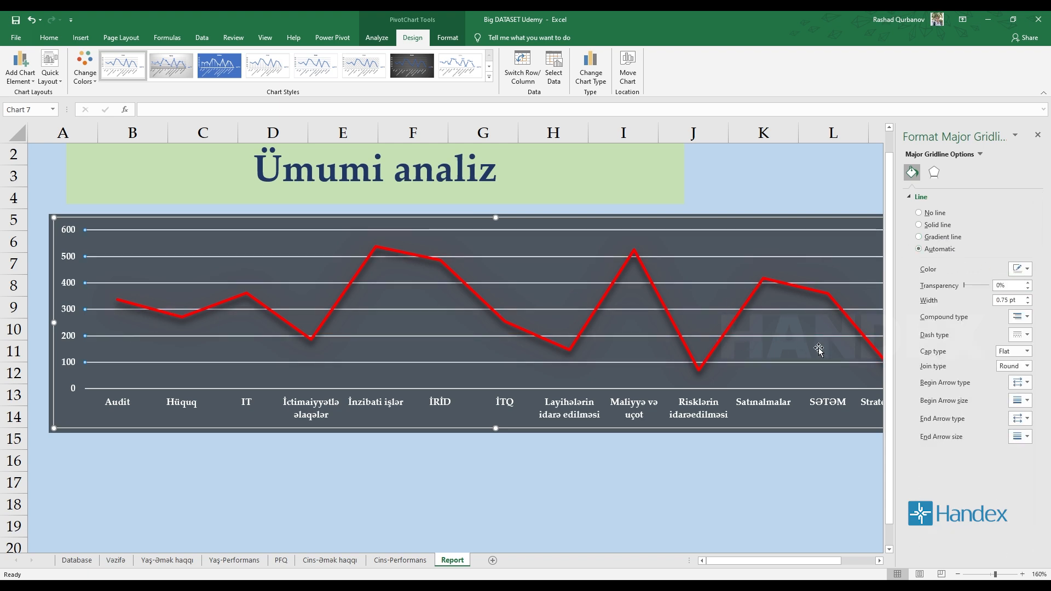
Format the line chart's major gridlines as solid white lines with 81% transparency.
mouse_move(964, 290)
mouse_down()
mouse_move(979, 290)
mouse_move(967, 290)
mouse_up()
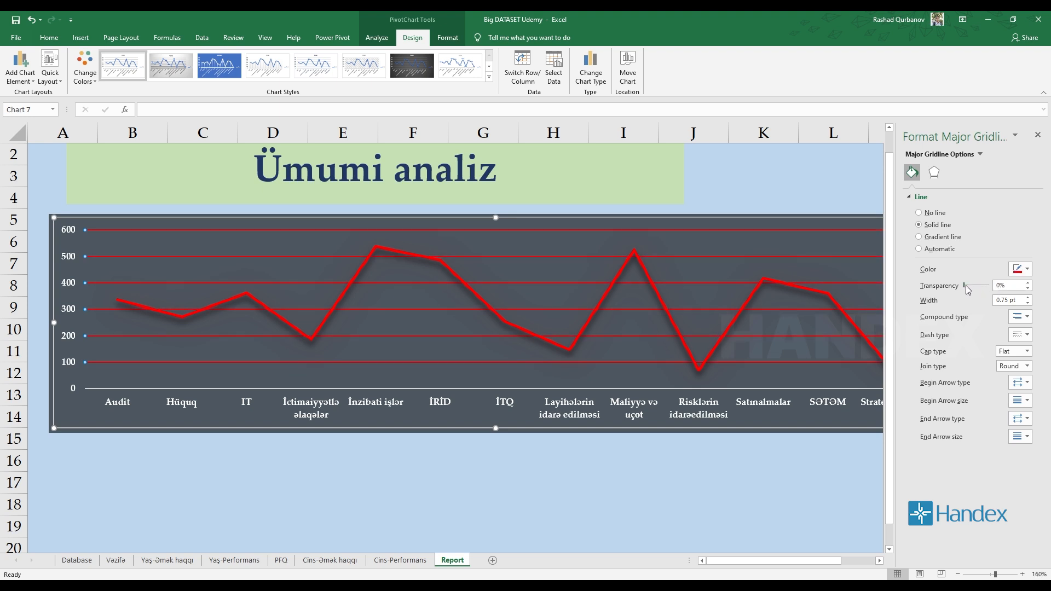
click(1020, 269)
click(961, 294)
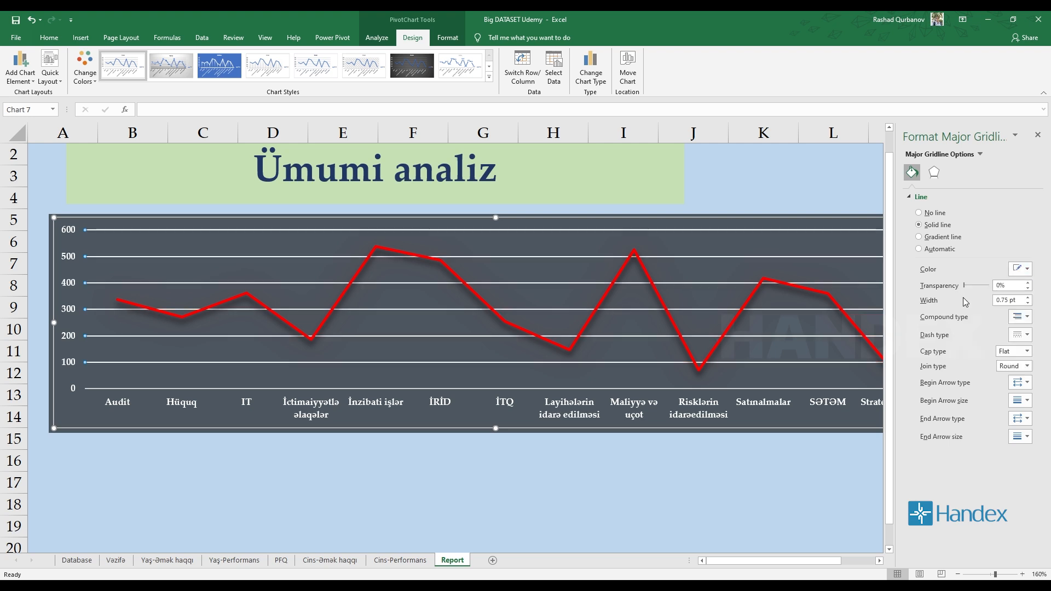
drag(966, 290, 986, 289)
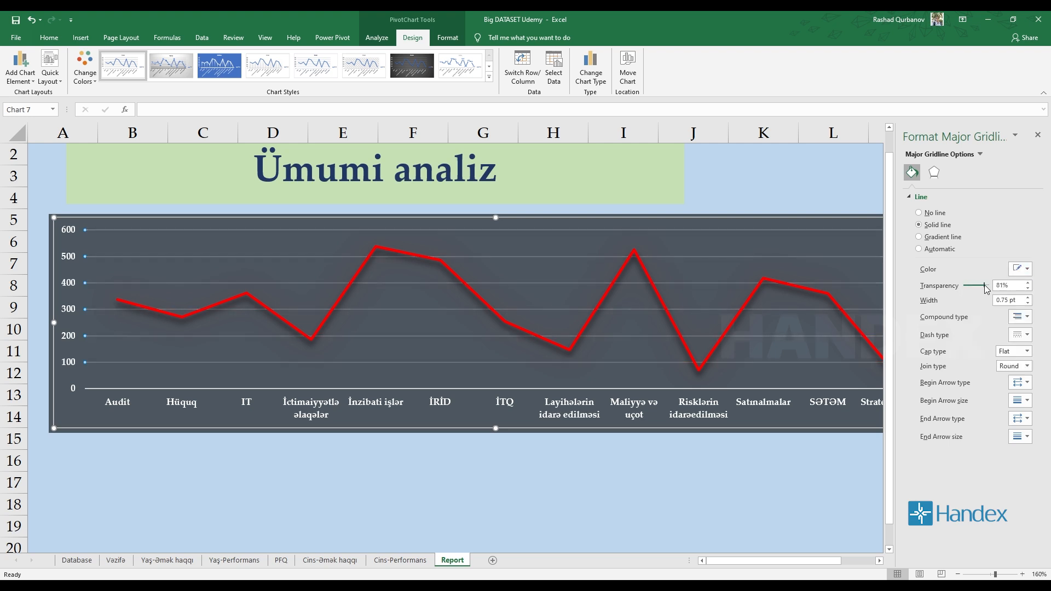
click(1038, 135)
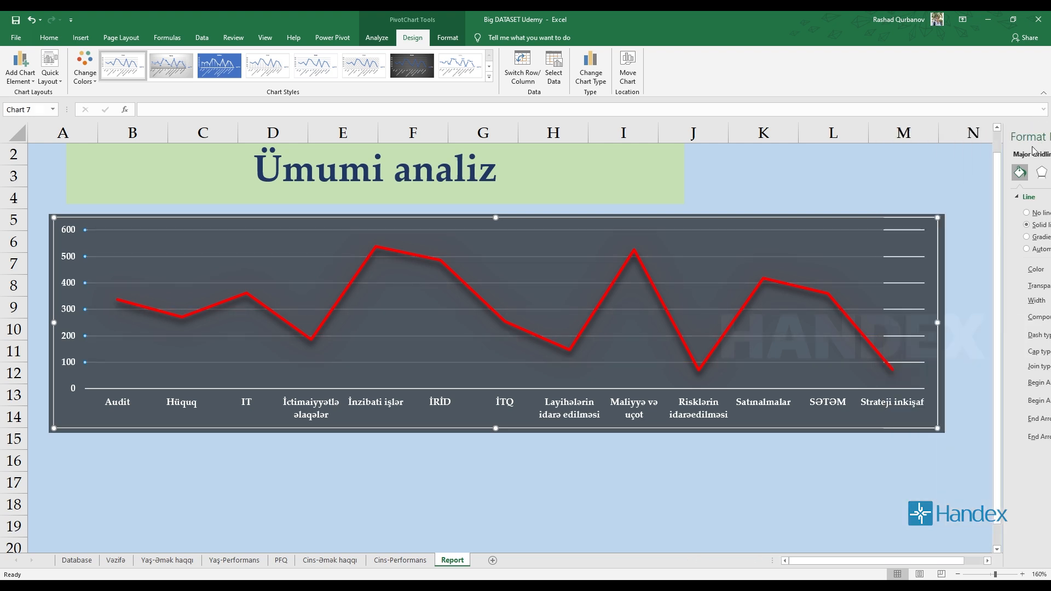
click(760, 454)
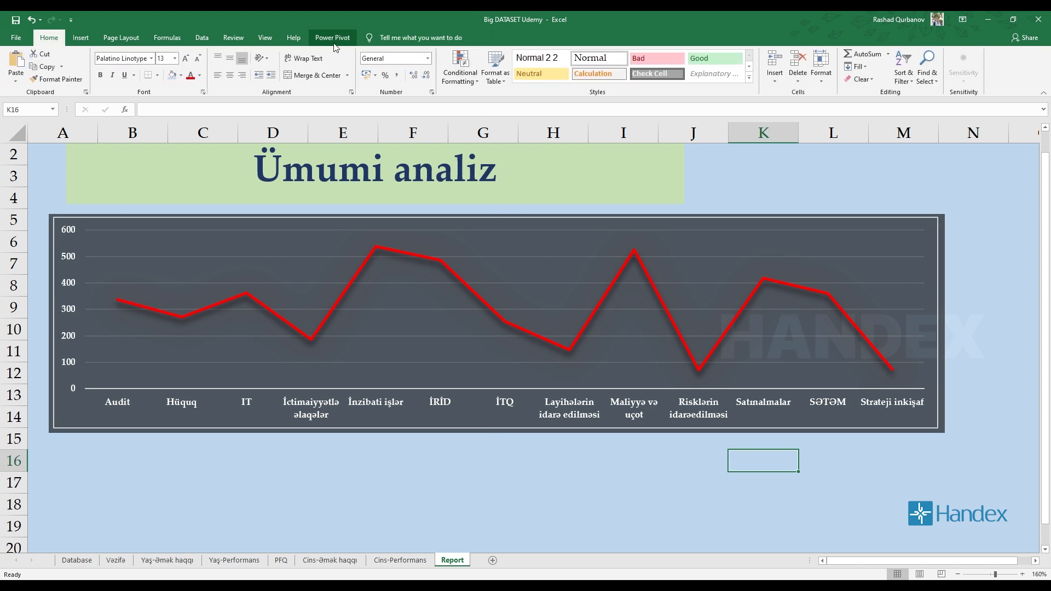
Examine the chart elements that can be added to the line chart, from axes and axis titles to up/down bars.
click(490, 238)
click(365, 41)
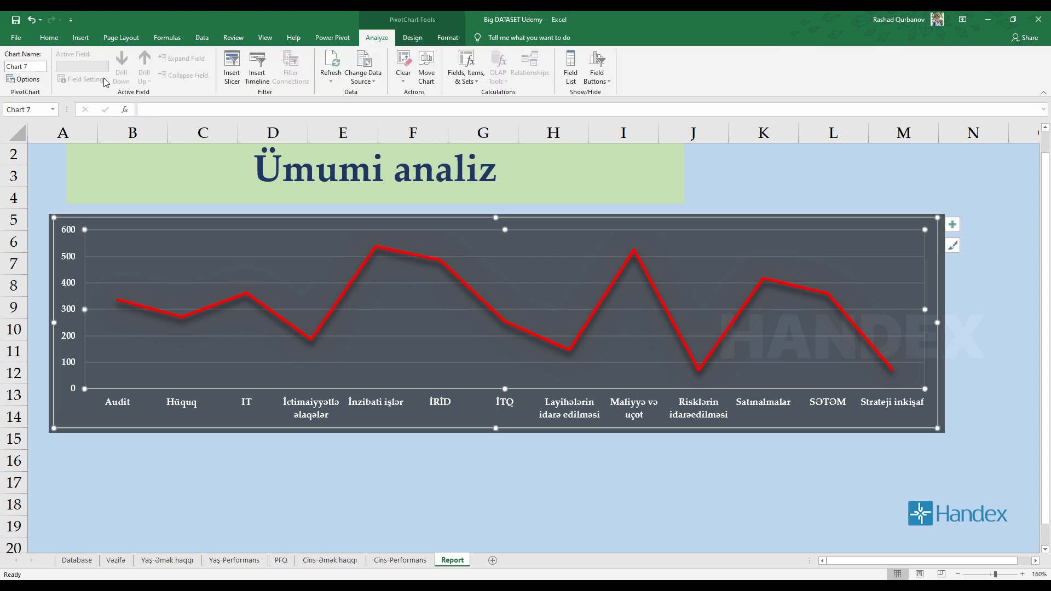
click(412, 37)
click(25, 81)
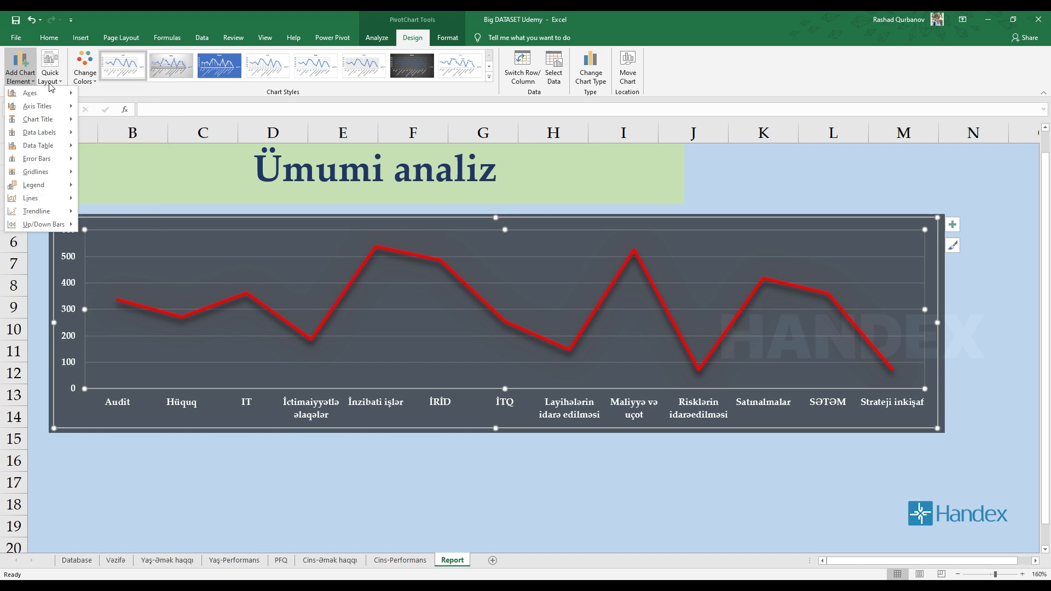
mouse_move(31, 96)
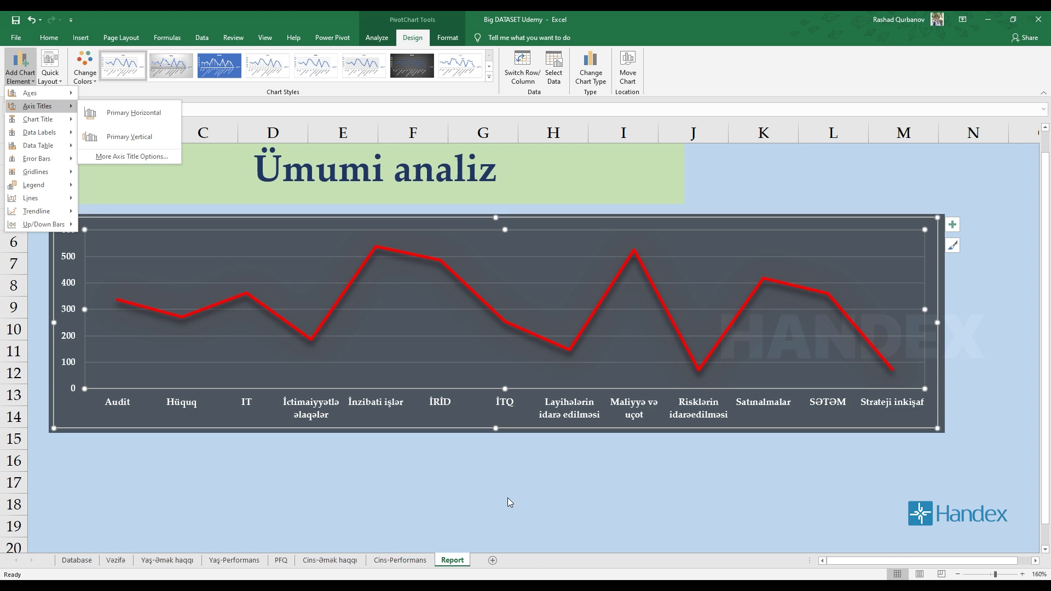
click(320, 529)
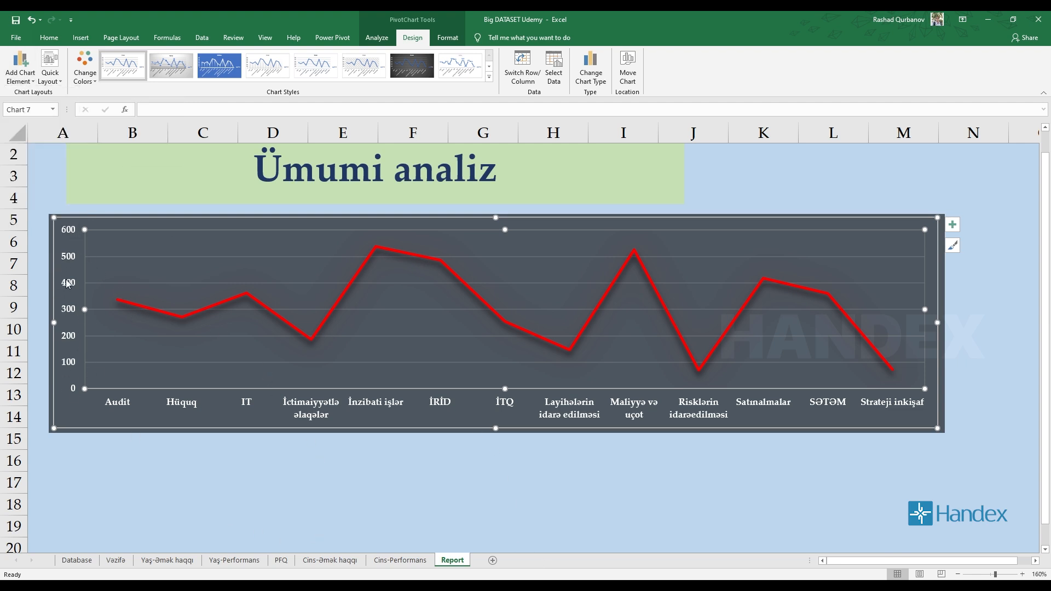
click(20, 66)
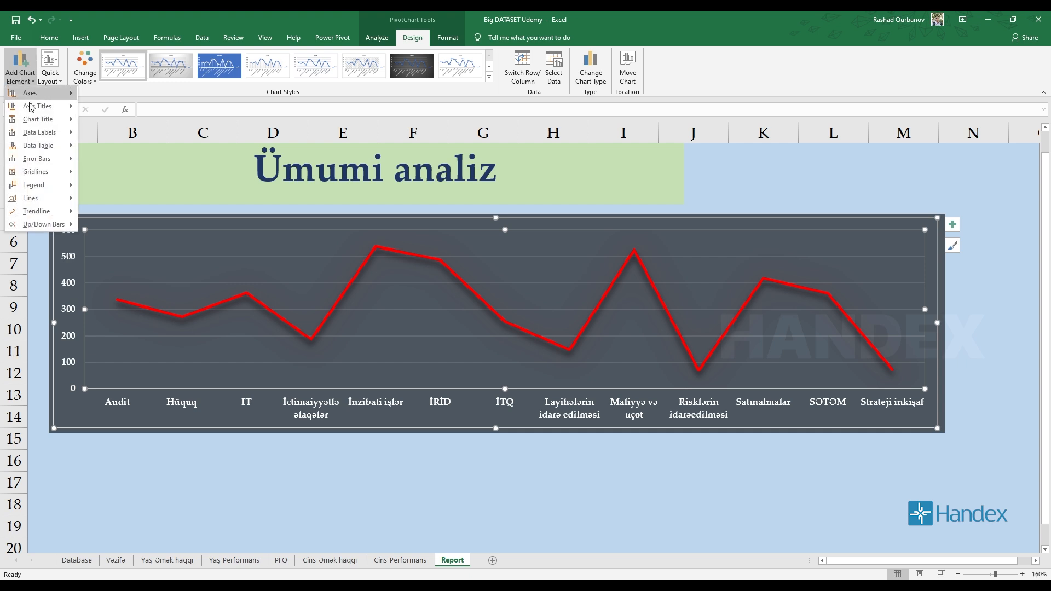
mouse_move(32, 108)
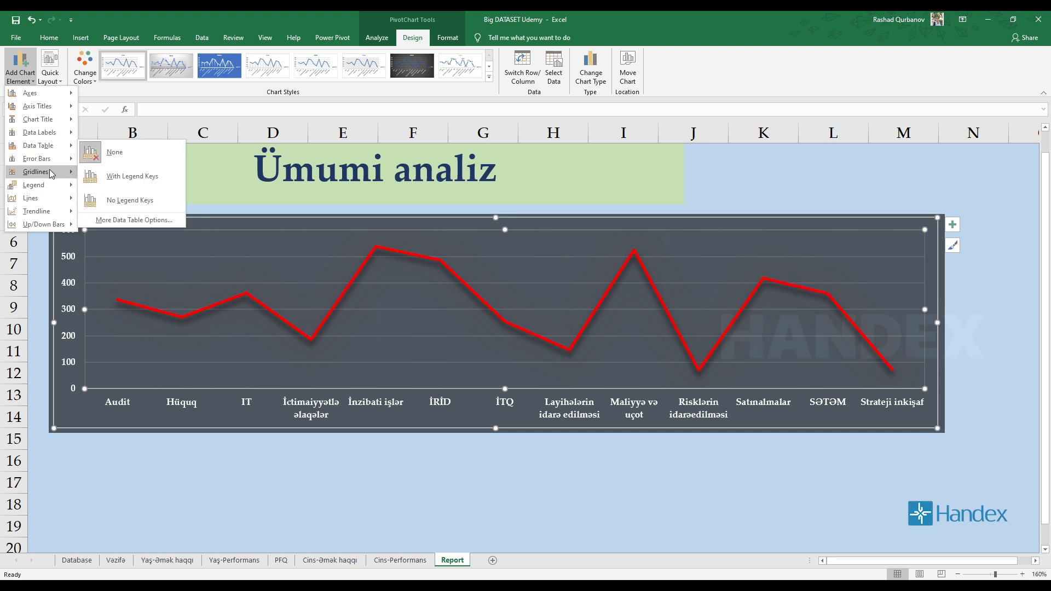
mouse_move(57, 190)
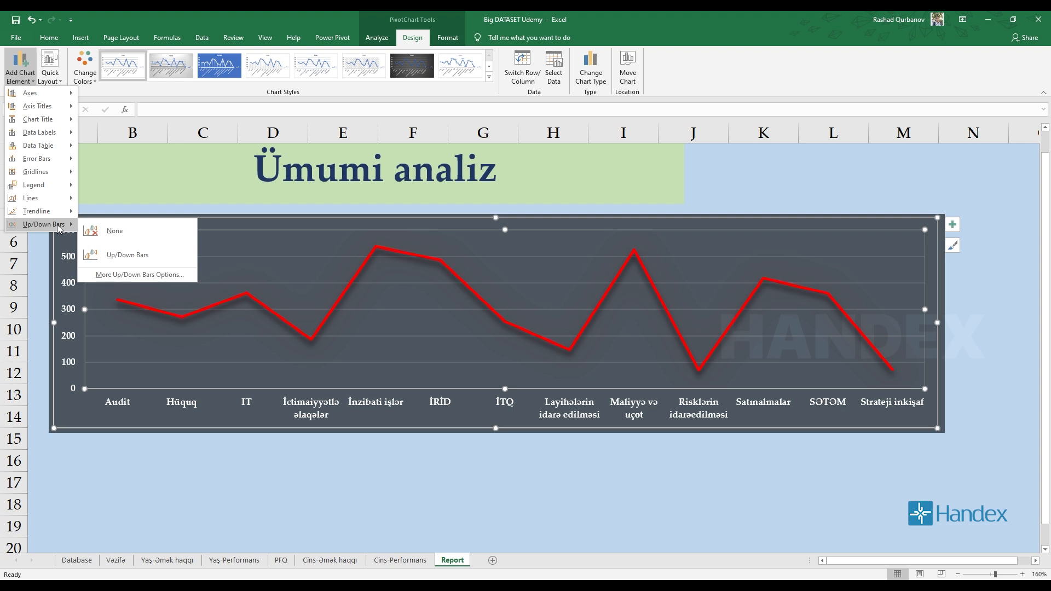
Add a title above the line chart reading "Departamentlərin performans göstəriciləri".
mouse_move(55, 126)
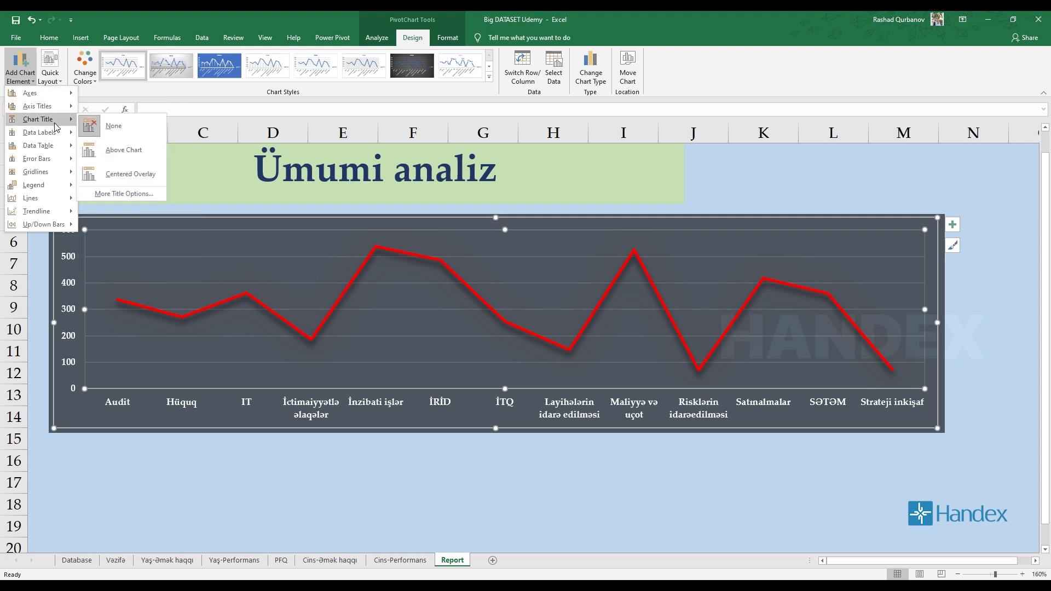
click(121, 156)
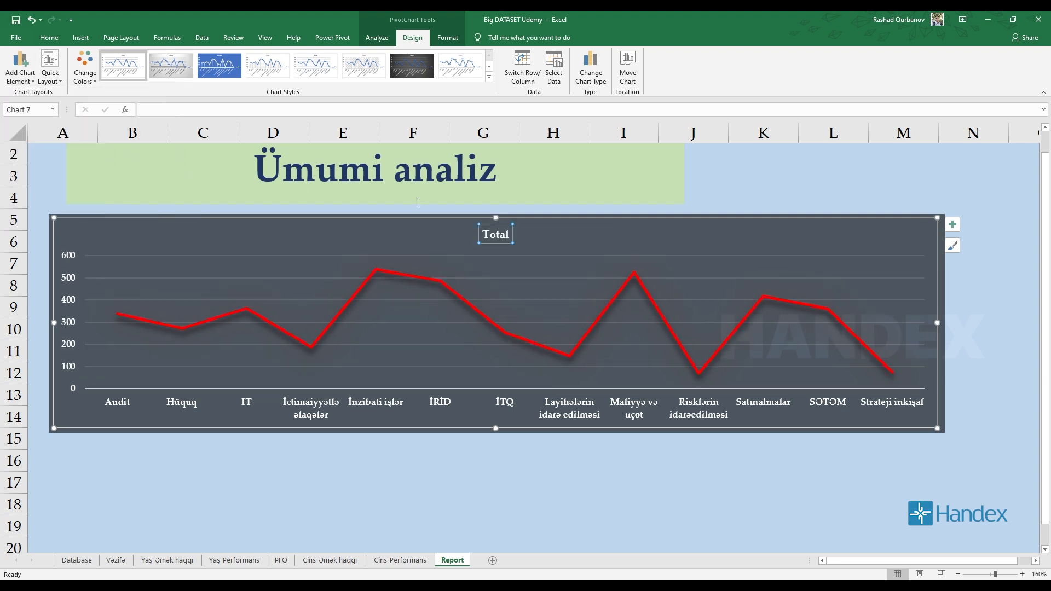
right_click(505, 236)
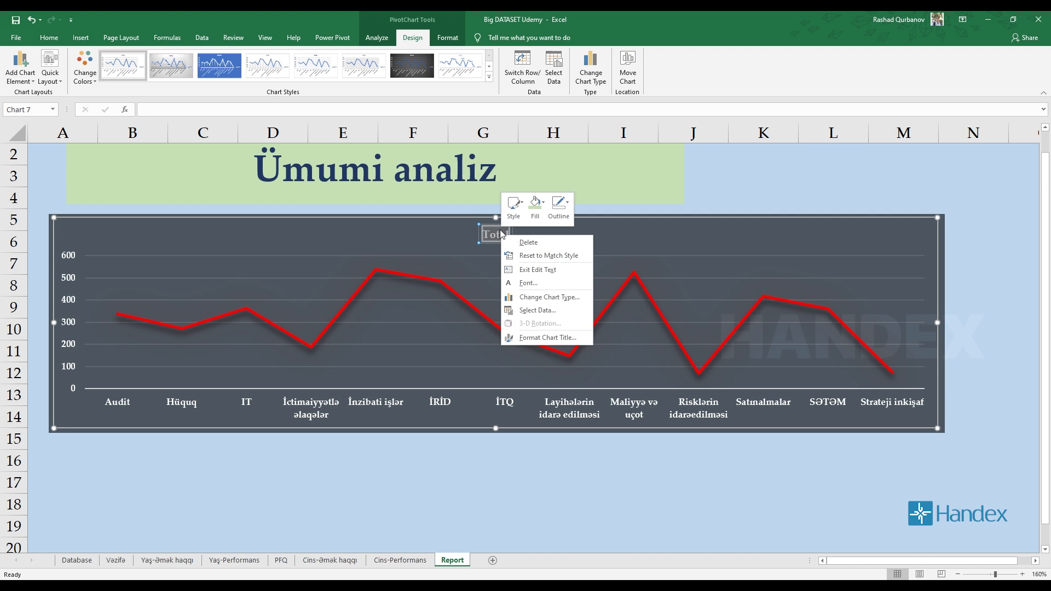
click(498, 235)
key(Delete)
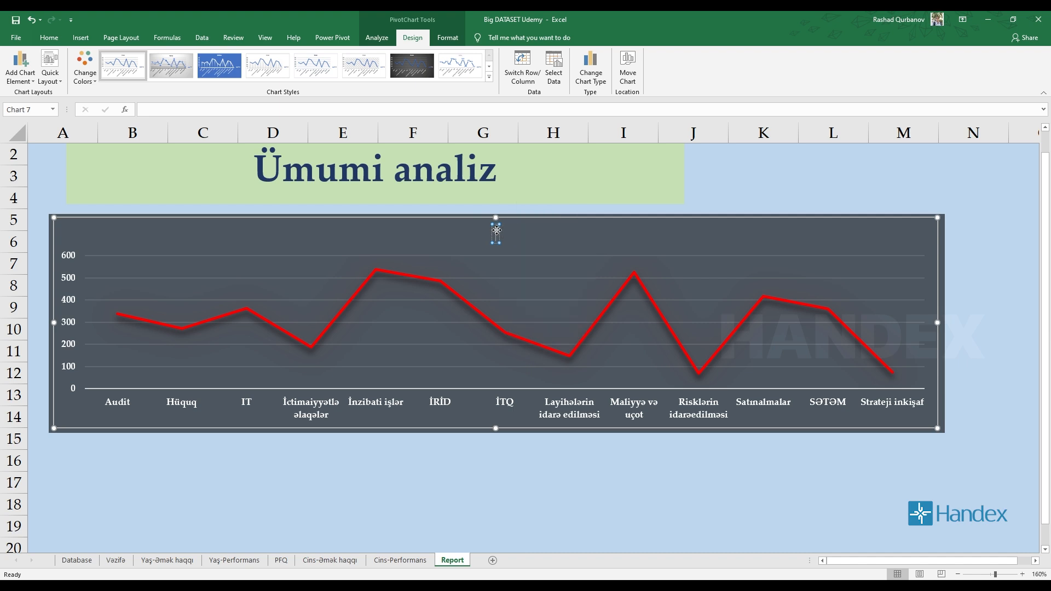
text(Departam)
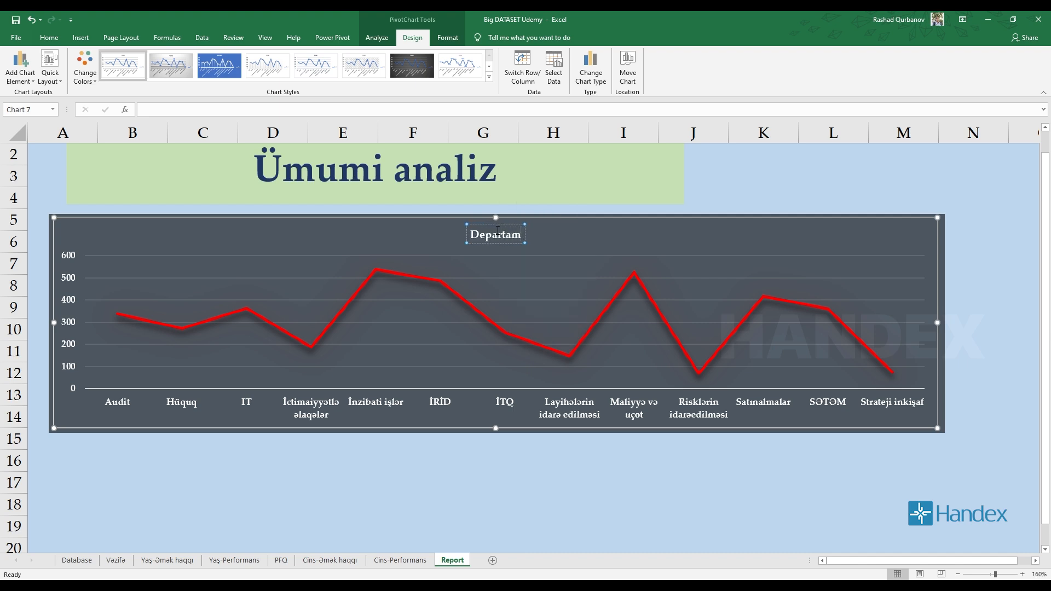
text(entlərin)
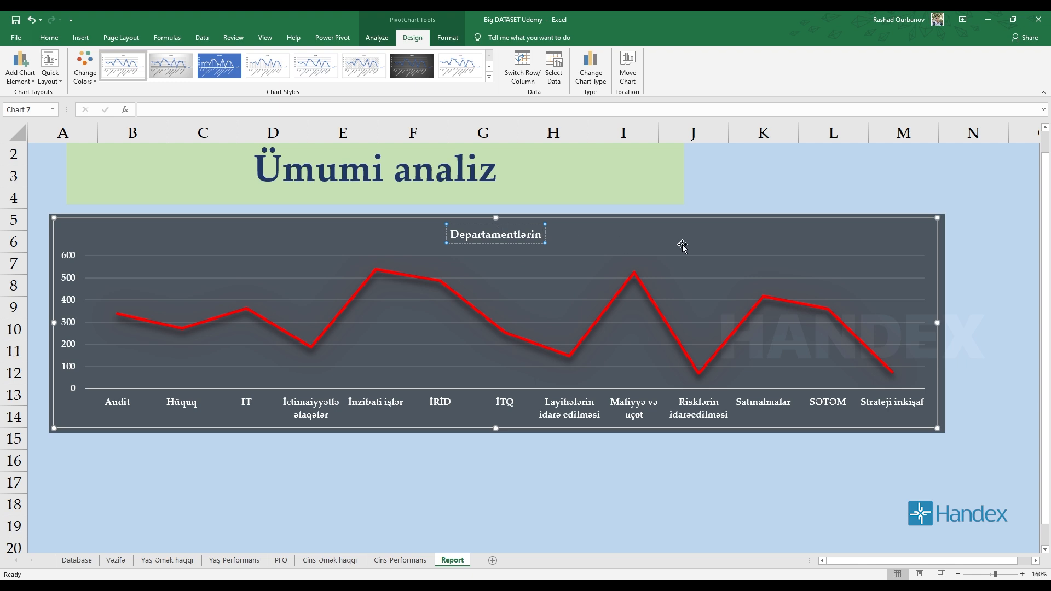
text( perfor)
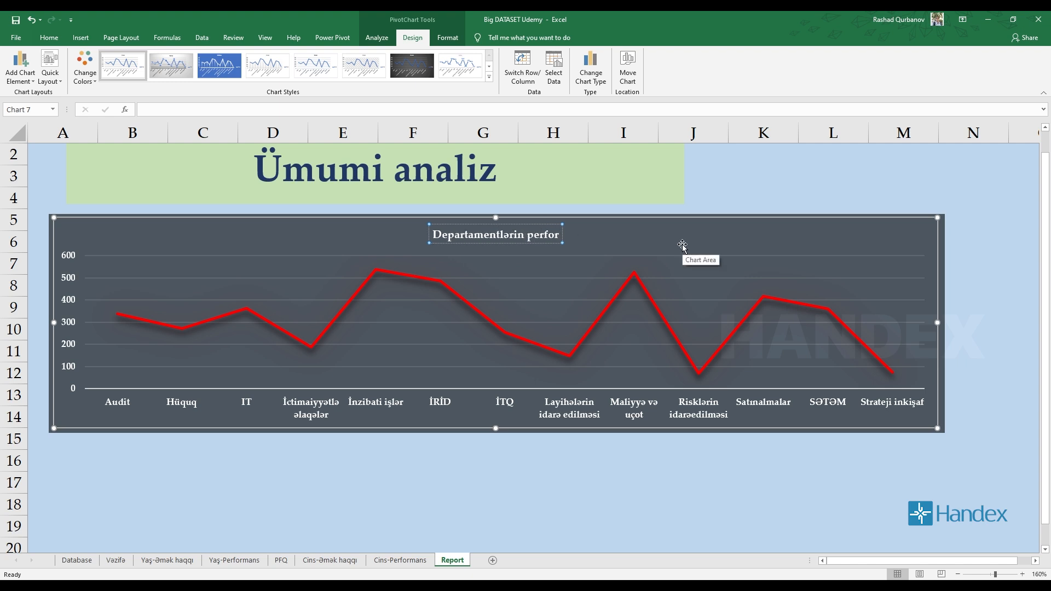
text(mans gös)
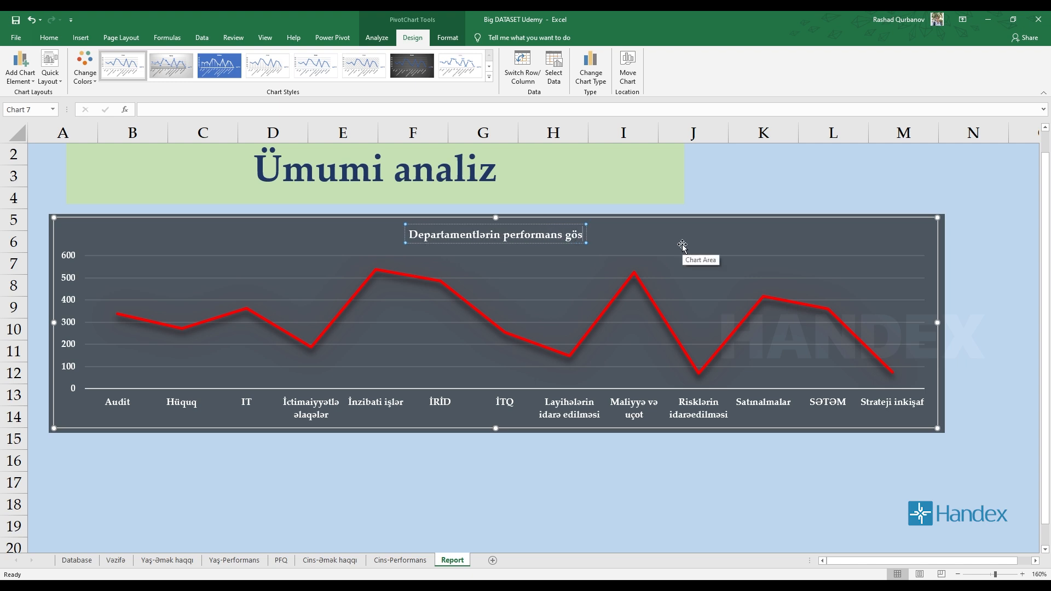
text(təriciləri)
key(Return)
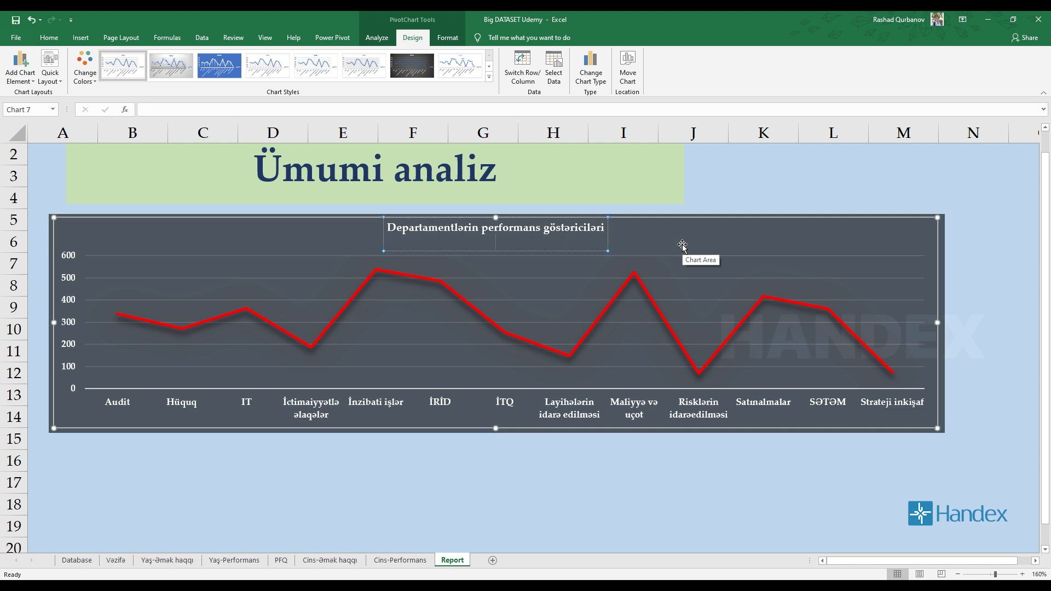
key(BackSpace)
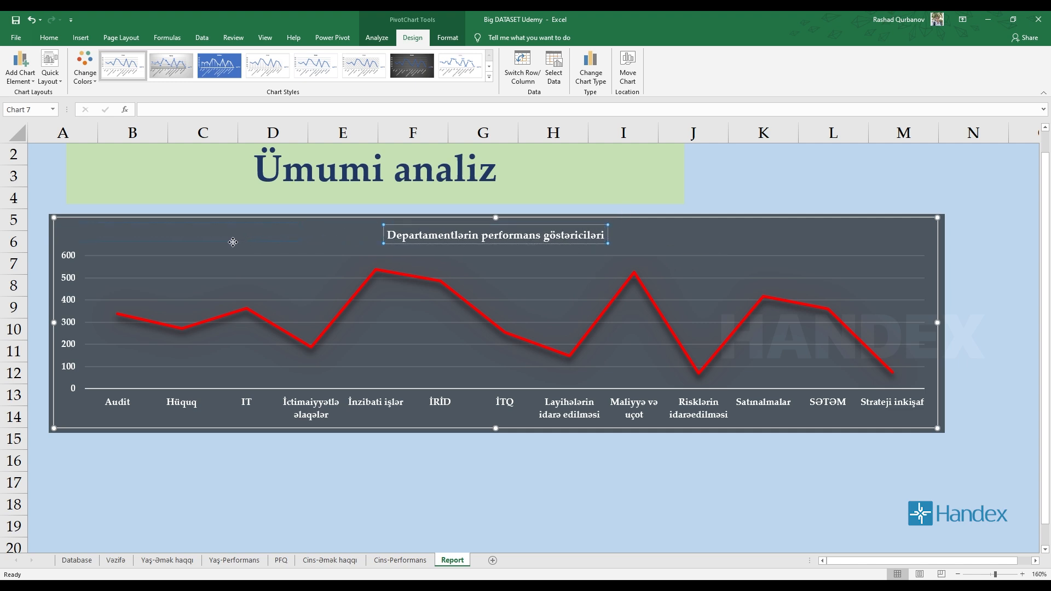
Reposition the chart title close to the chart's upper edge, slightly left of its horizontal centre.
drag(232, 242, 235, 242)
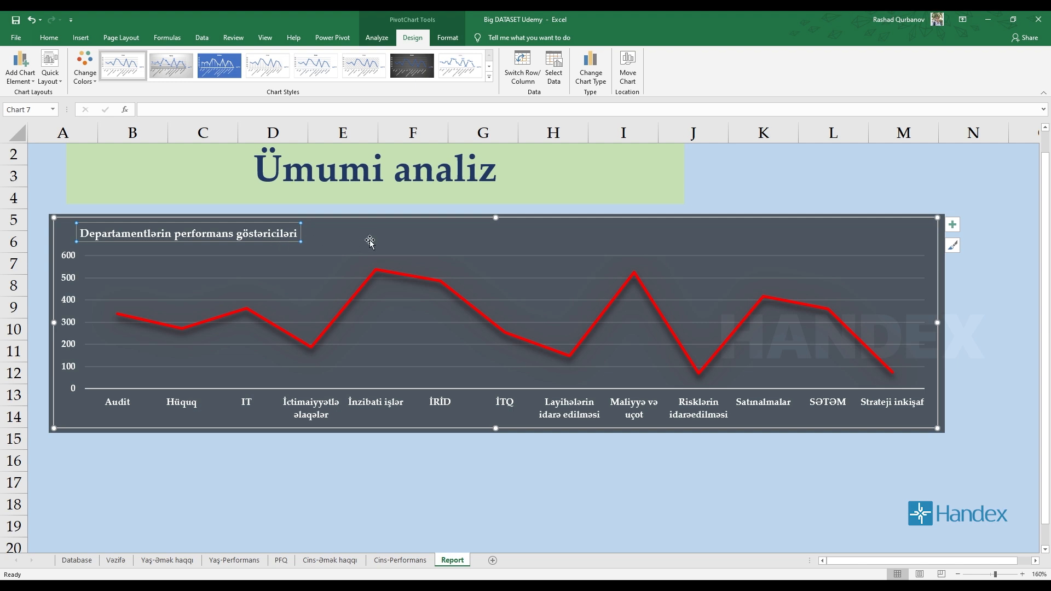
drag(355, 235, 356, 235)
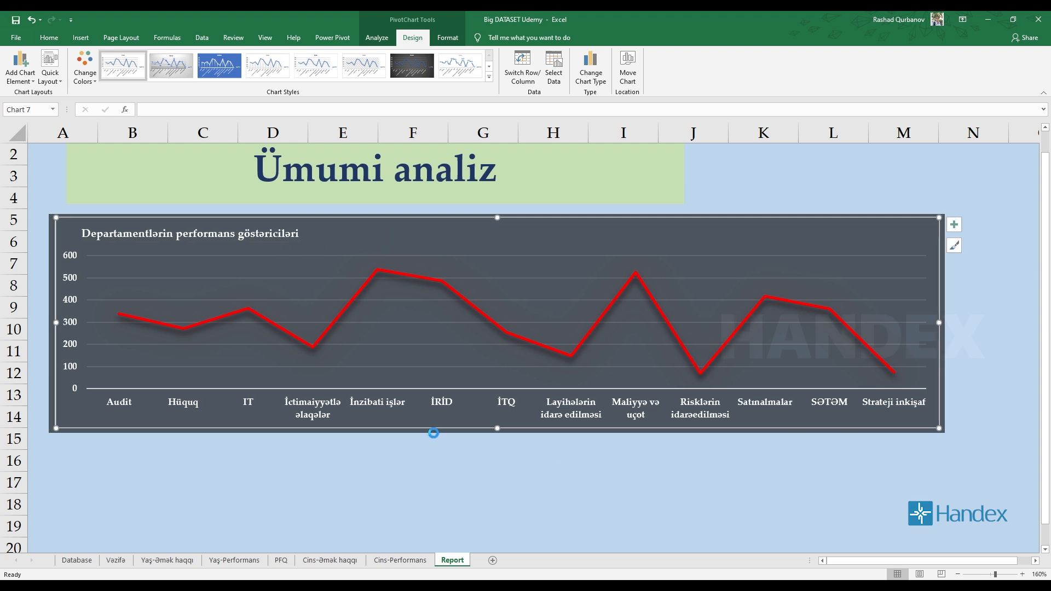
click(269, 241)
drag(269, 242, 339, 241)
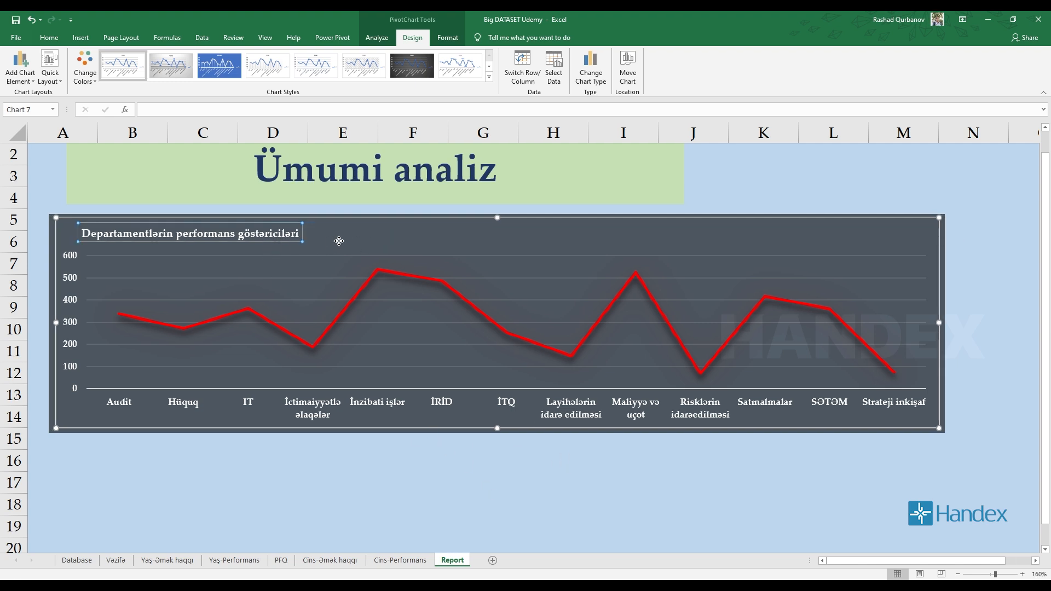
drag(548, 232, 560, 239)
click(539, 237)
click(457, 499)
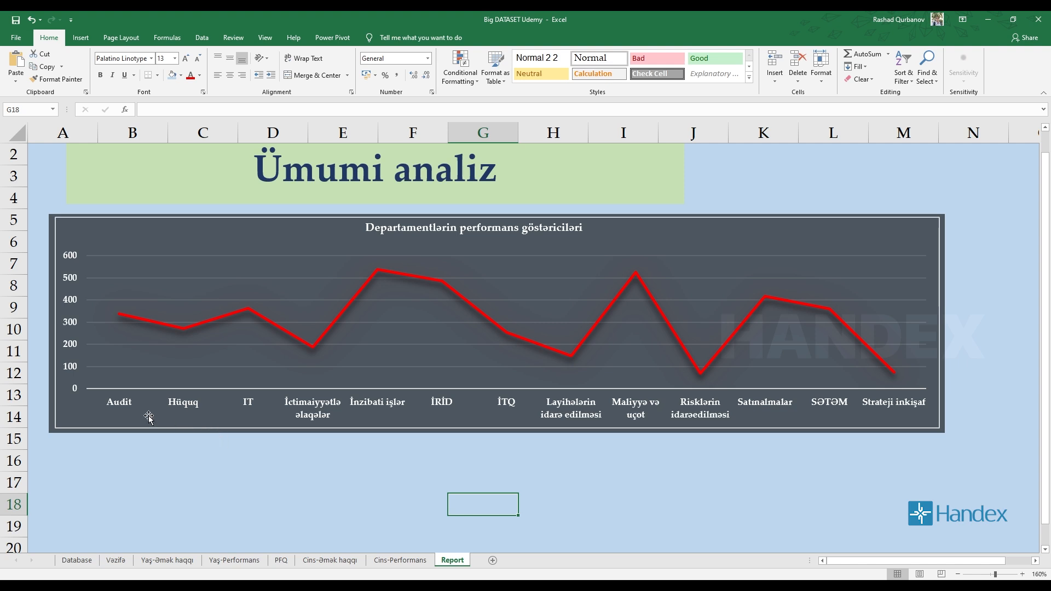
Remove the border line around the line chart's chart area.
click(107, 221)
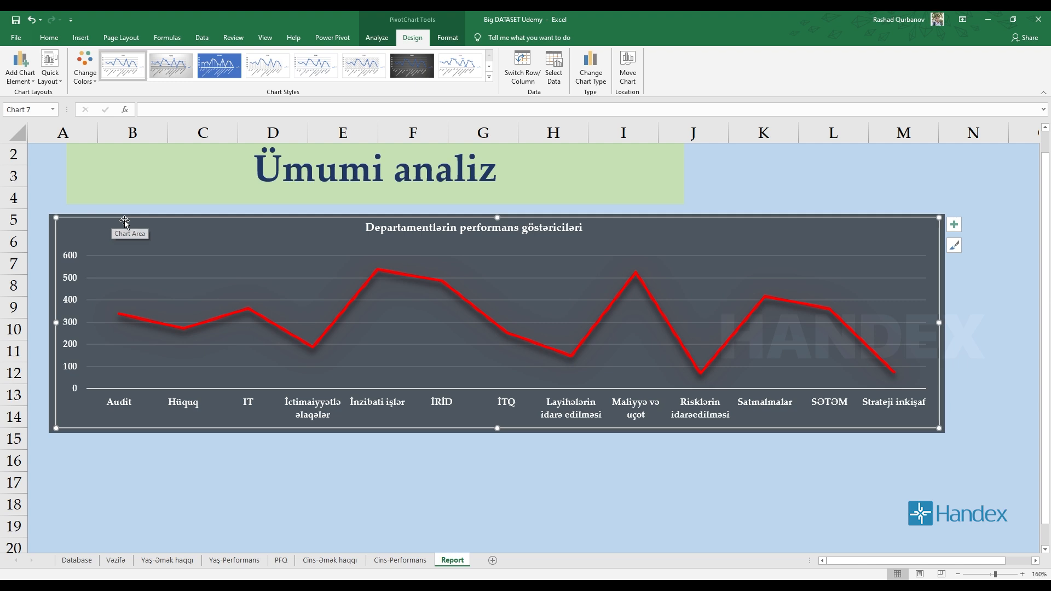
double_click(130, 217)
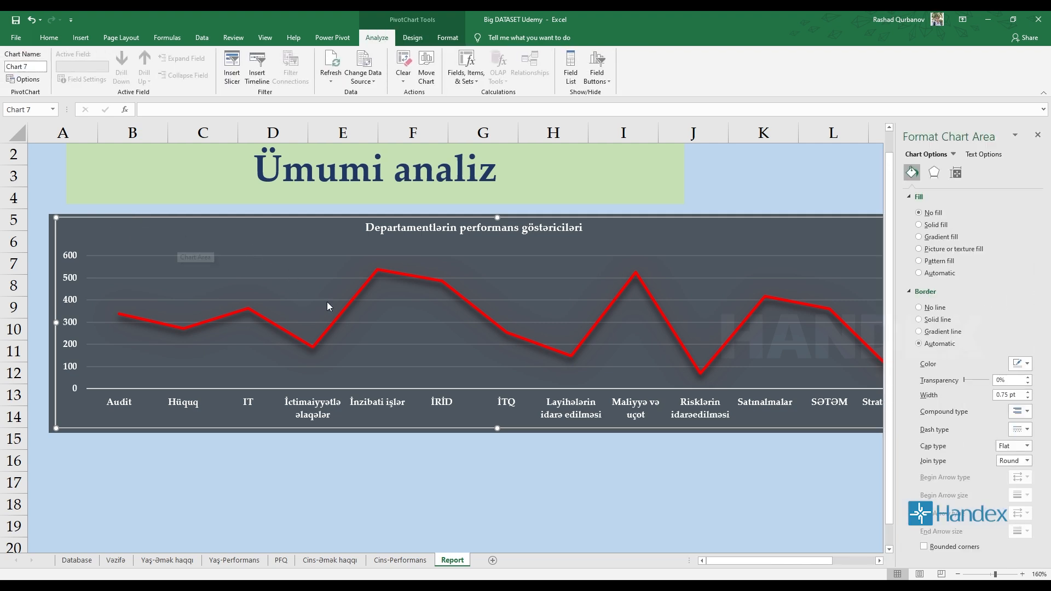
click(920, 308)
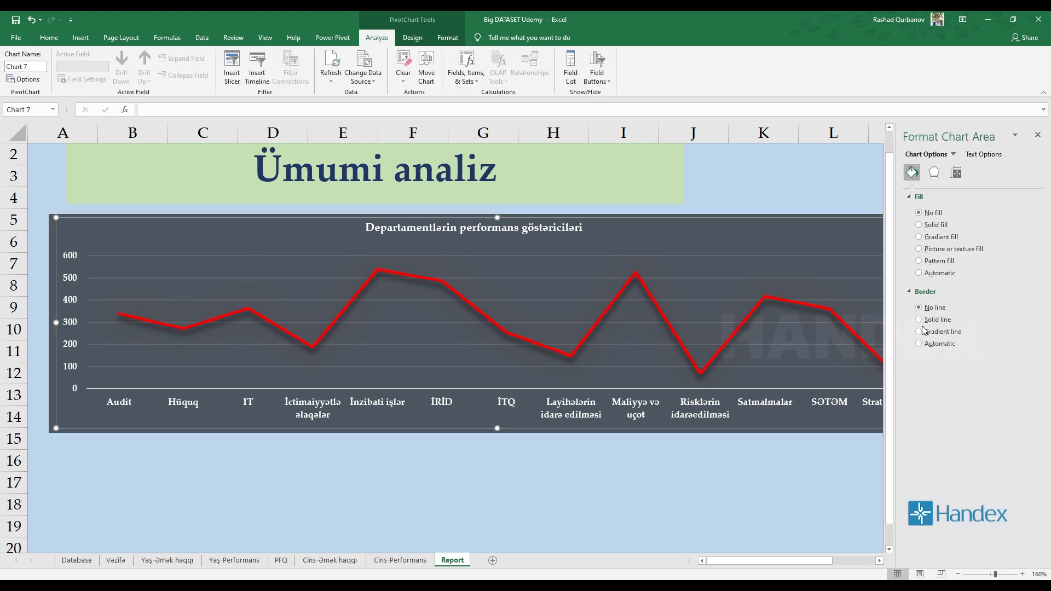
click(788, 523)
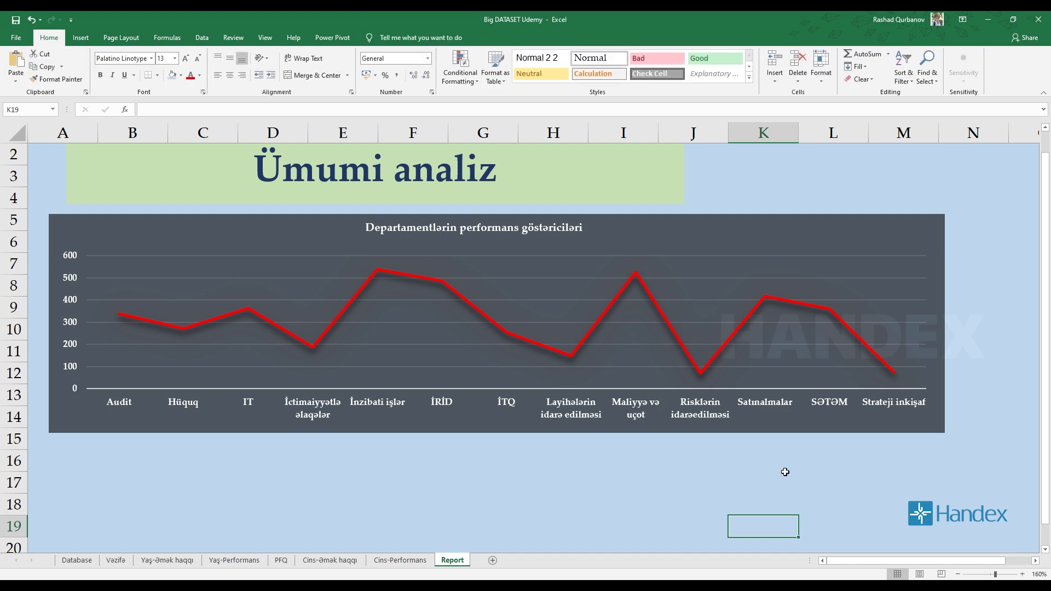